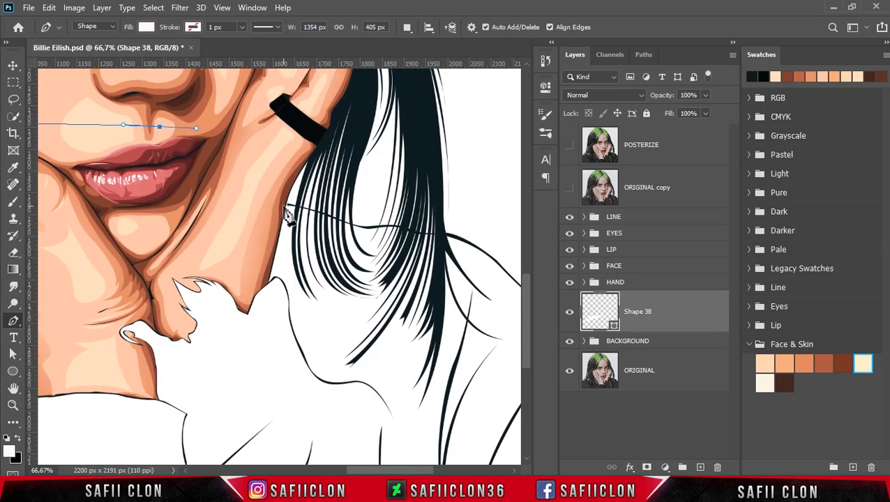
Continue the sweater outline with the Pen tool along the shoulder line past the hair and beyond the canvas edge
{"action": "left_click", "coordinate": [362, 229]}
{"action": "left_click_drag", "start_coordinate": [362, 229], "coordinate": [411, 236]}
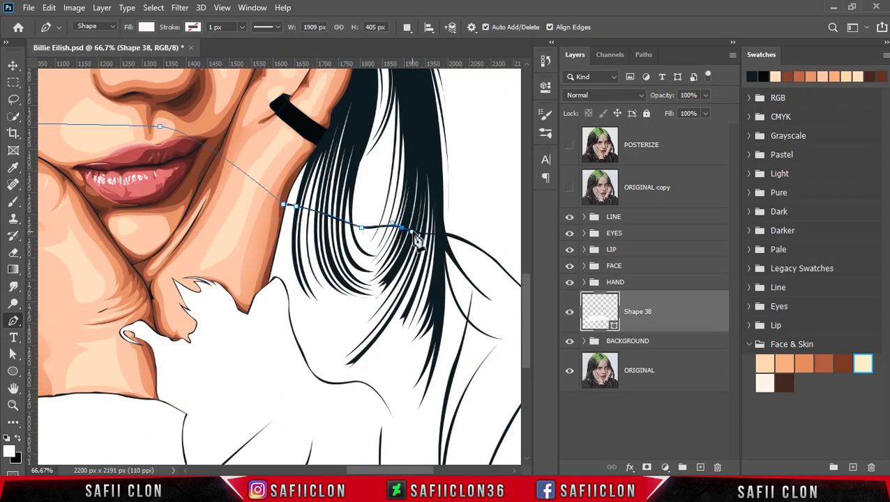
{"action": "scroll", "coordinate": [433, 296], "scroll_direction": "right", "scroll_amount": 5}
{"action": "left_click_drag", "start_coordinate": [412, 305], "coordinate": [426, 305]}
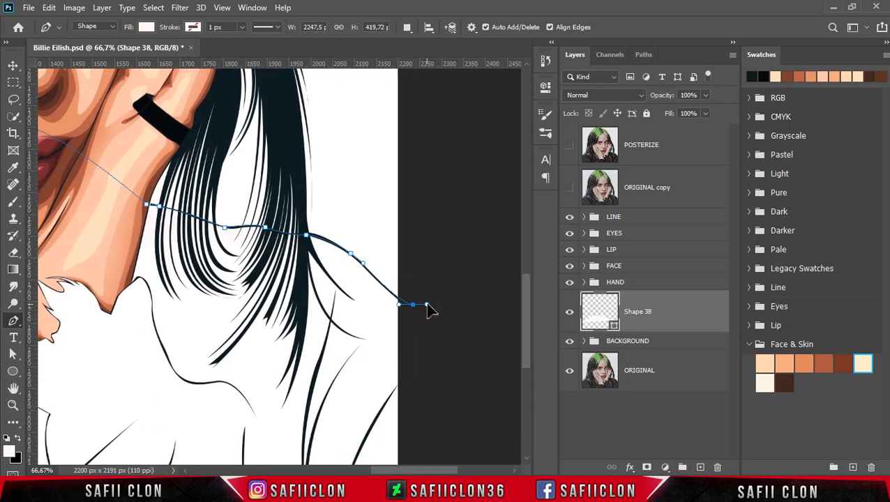
Finish the sweater outline around the outside of the canvas bottom and close it at the opposite shoulder's starting anchor
{"action": "scroll", "coordinate": [442, 331], "scroll_direction": "down", "scroll_amount": 3}
{"action": "left_click", "coordinate": [478, 451]}
{"action": "left_click", "coordinate": [434, 452]}
{"action": "left_click", "coordinate": [230, 453]}
{"action": "left_click_drag", "start_coordinate": [102, 457], "coordinate": [83, 439]}
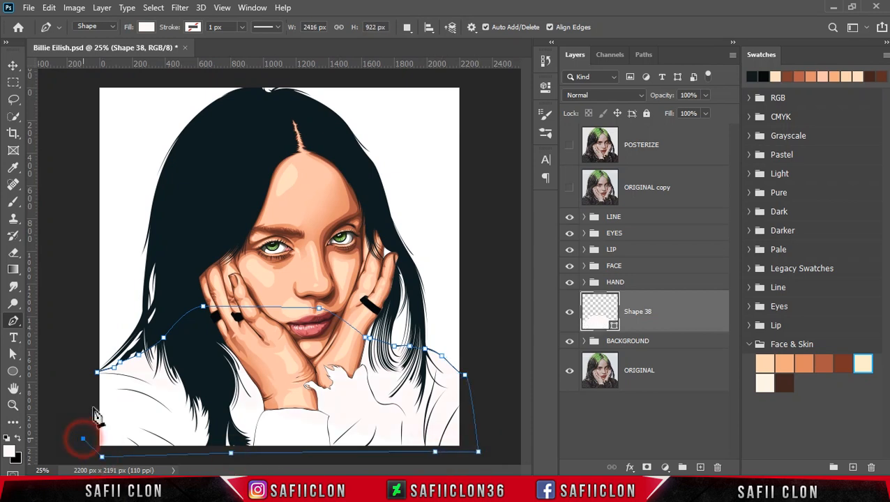
{"action": "left_click", "coordinate": [97, 374]}
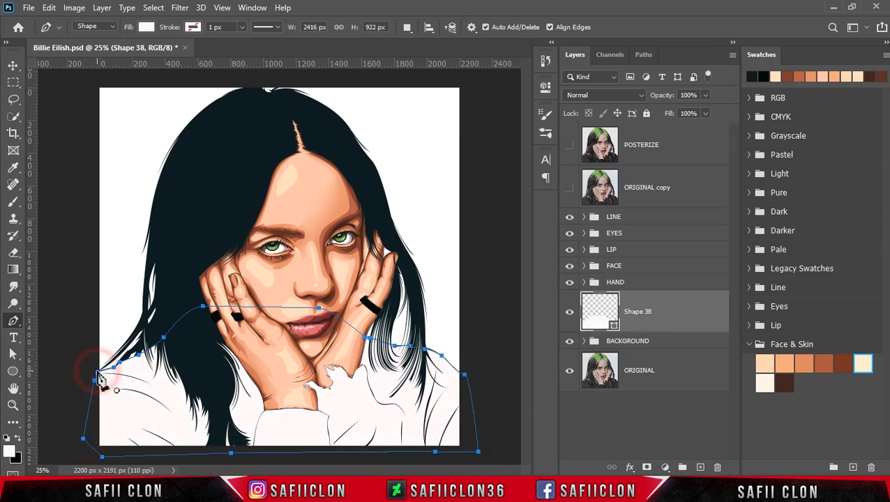
Import the Clothes.aco swatches, collapse the Face & Skin group and expand the Clothes group
{"action": "left_click", "coordinate": [885, 54]}
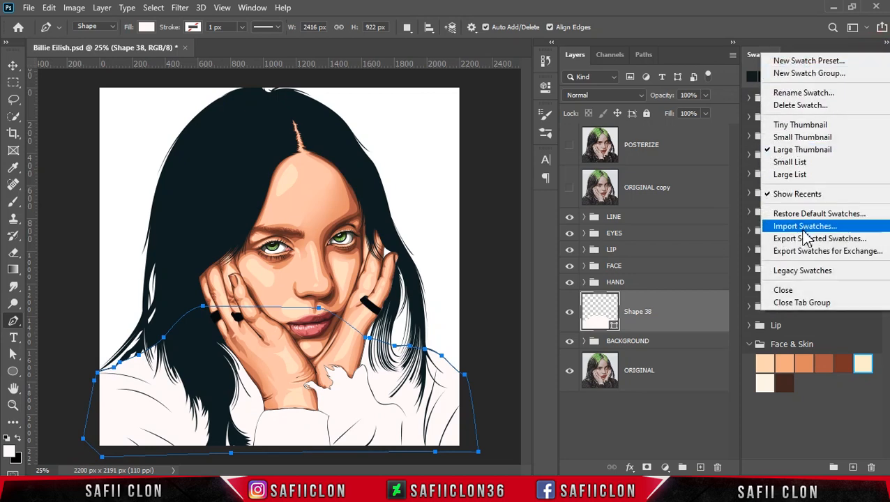
{"action": "left_click", "coordinate": [800, 228]}
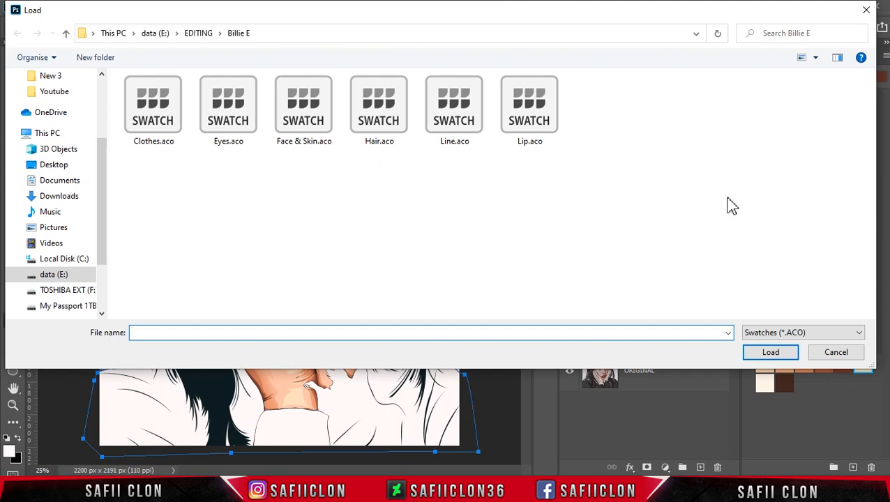
{"action": "left_click", "coordinate": [169, 123]}
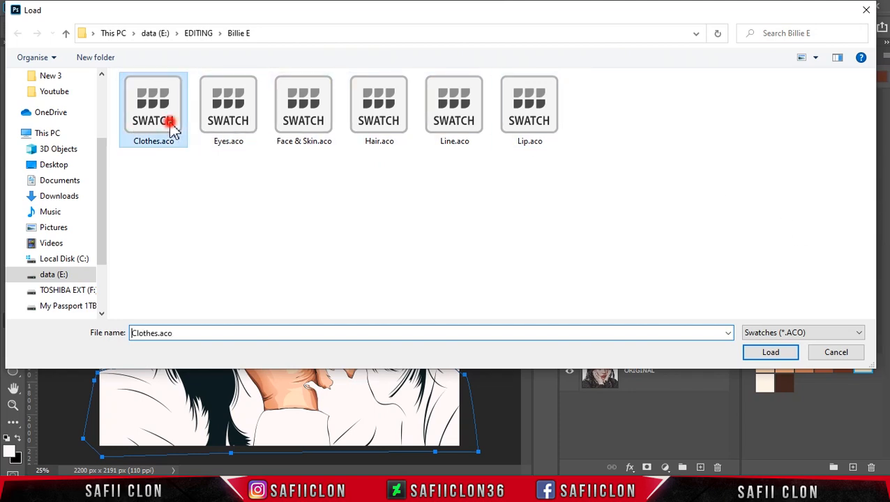
{"action": "left_click", "coordinate": [794, 362]}
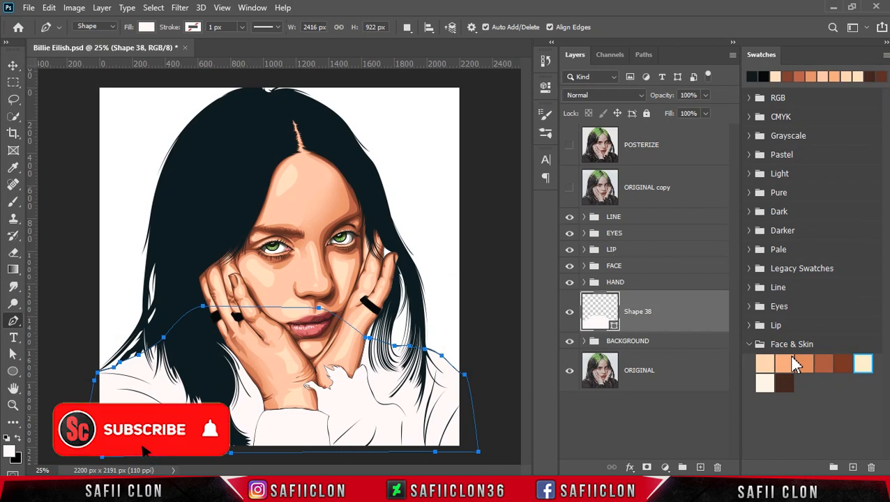
{"action": "left_click", "coordinate": [748, 344]}
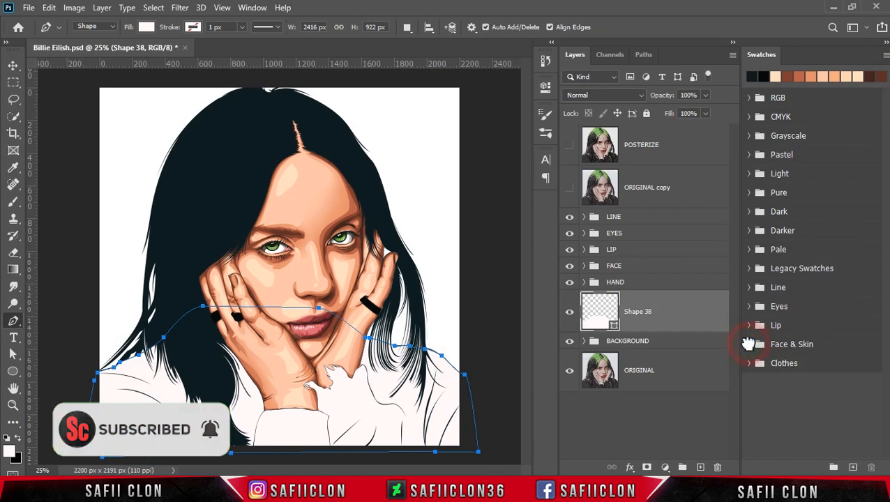
{"action": "left_click", "coordinate": [748, 364]}
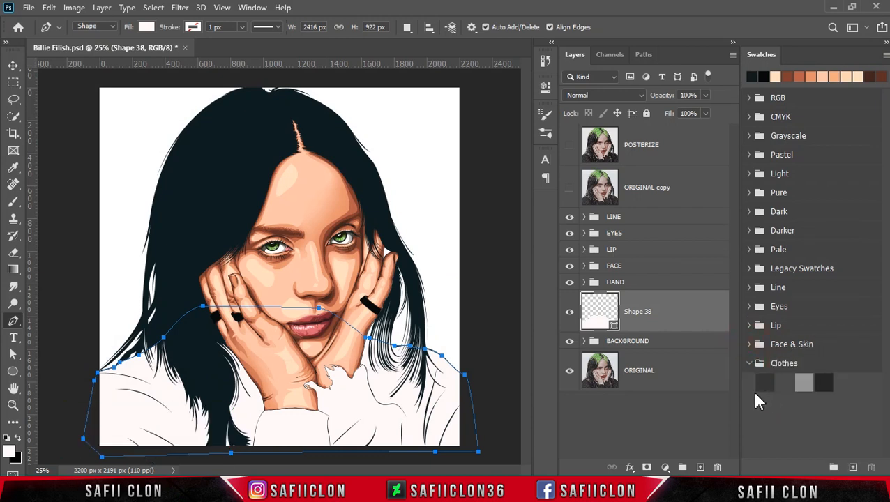
Fill the sweater shape (Shape 38) with the dark gray 363636 from the Clothes swatches
{"action": "double_click", "coordinate": [612, 331]}
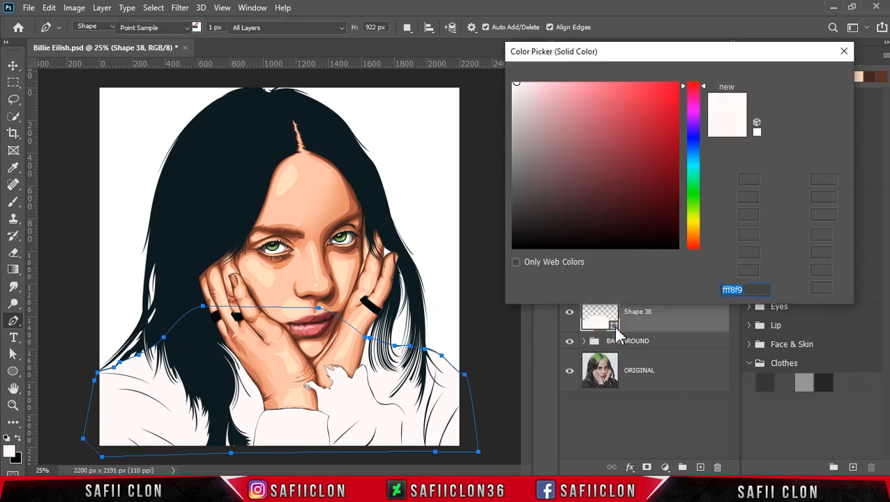
{"action": "left_click", "coordinate": [765, 380]}
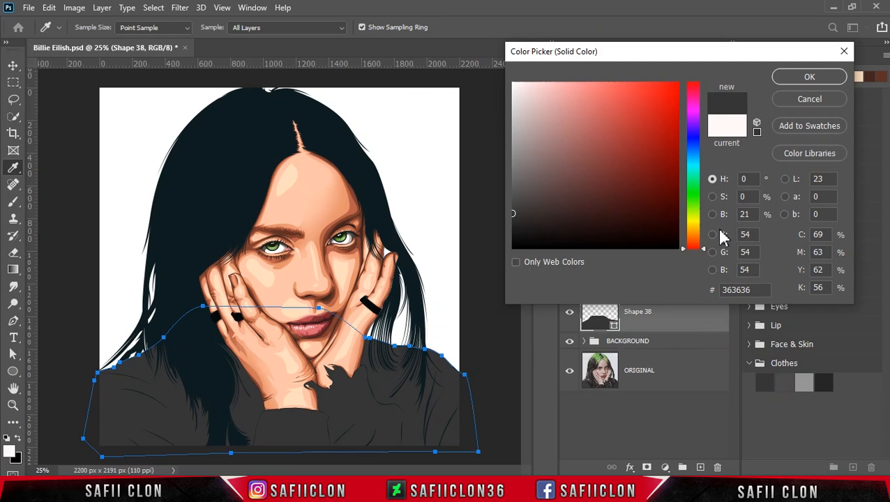
{"action": "left_click", "coordinate": [820, 80]}
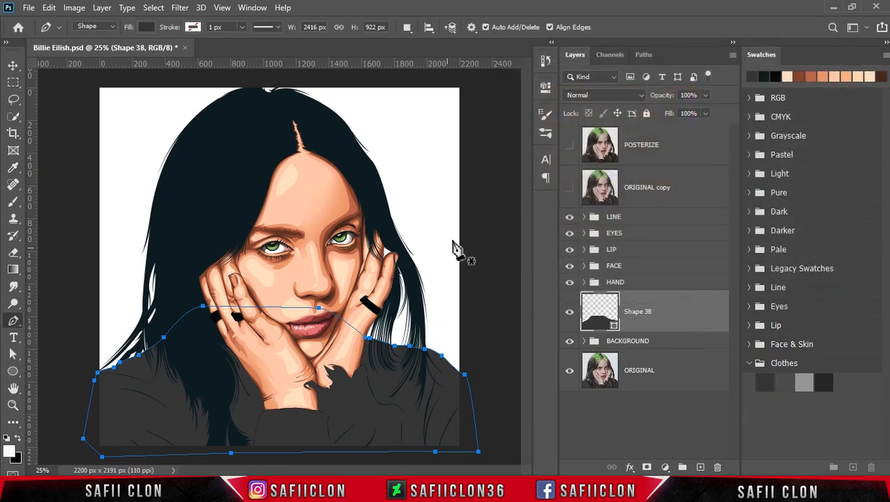
Show the POSTERIZE layer and start a new shape tracing the lowest fabric folds on the sleeve at the canvas corner
{"action": "left_click", "coordinate": [569, 147]}
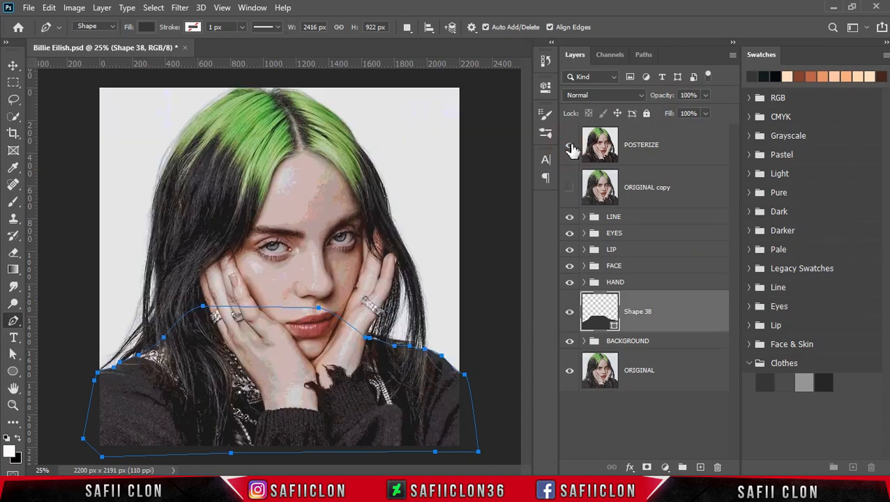
{"action": "left_click", "coordinate": [407, 31]}
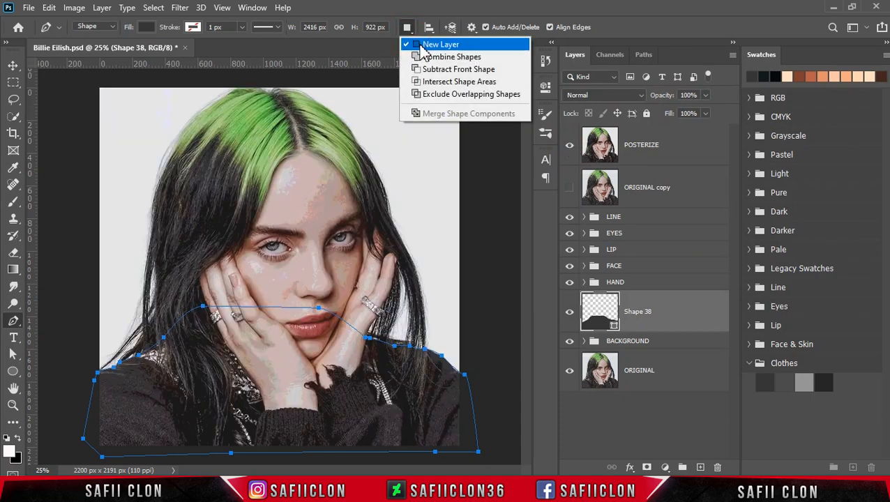
{"action": "left_click", "coordinate": [417, 99]}
{"action": "scroll", "coordinate": [407, 180], "scroll_direction": "up", "scroll_amount": 1}
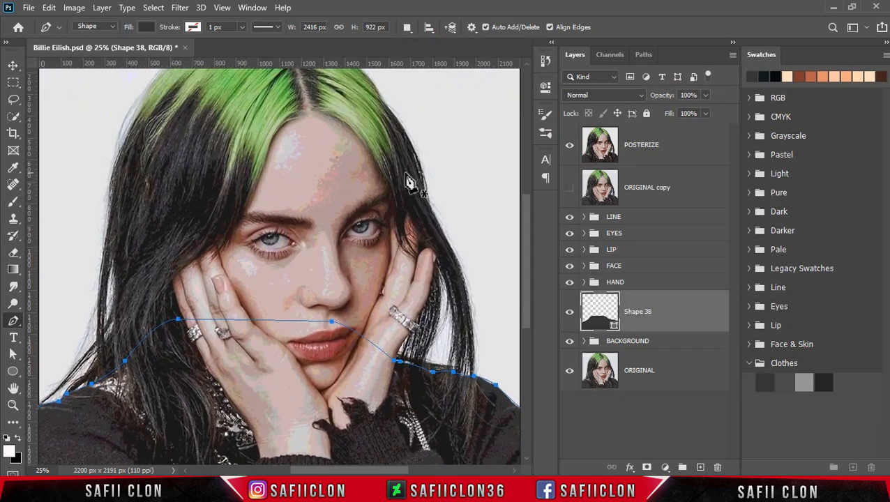
{"action": "scroll", "coordinate": [407, 179], "scroll_direction": "down", "scroll_amount": 4}
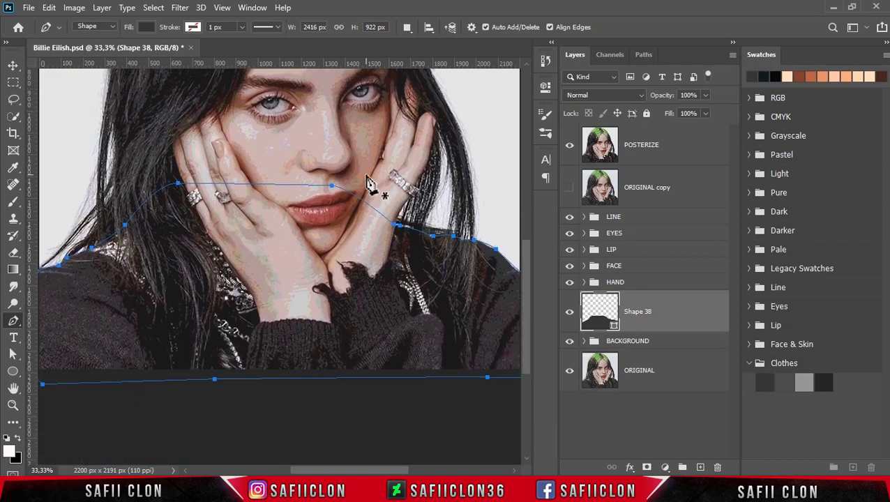
{"action": "left_click_drag", "start_coordinate": [382, 470], "coordinate": [352, 470]}
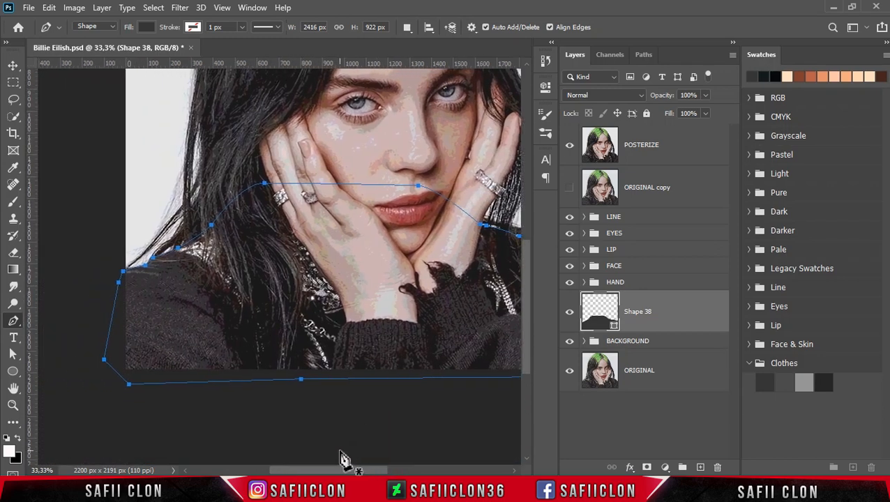
{"action": "left_click", "coordinate": [177, 395]}
{"action": "left_click_drag", "start_coordinate": [137, 369], "coordinate": [119, 342]}
{"action": "left_click_drag", "start_coordinate": [187, 366], "coordinate": [202, 384]}
{"action": "left_click", "coordinate": [200, 365]}
Continue the shadow path through the upper sleeve folds with curved points up to just below the shoulder
{"action": "left_click_drag", "start_coordinate": [138, 332], "coordinate": [117, 324]}
{"action": "left_click_drag", "start_coordinate": [193, 343], "coordinate": [219, 359]}
{"action": "left_click_drag", "start_coordinate": [173, 327], "coordinate": [218, 341]}
{"action": "left_click_drag", "start_coordinate": [139, 301], "coordinate": [70, 294]}
{"action": "left_click_drag", "start_coordinate": [196, 301], "coordinate": [244, 326]}
{"action": "left_click", "coordinate": [197, 302], "text": "alt"}
{"action": "left_click_drag", "start_coordinate": [134, 282], "coordinate": [90, 289]}
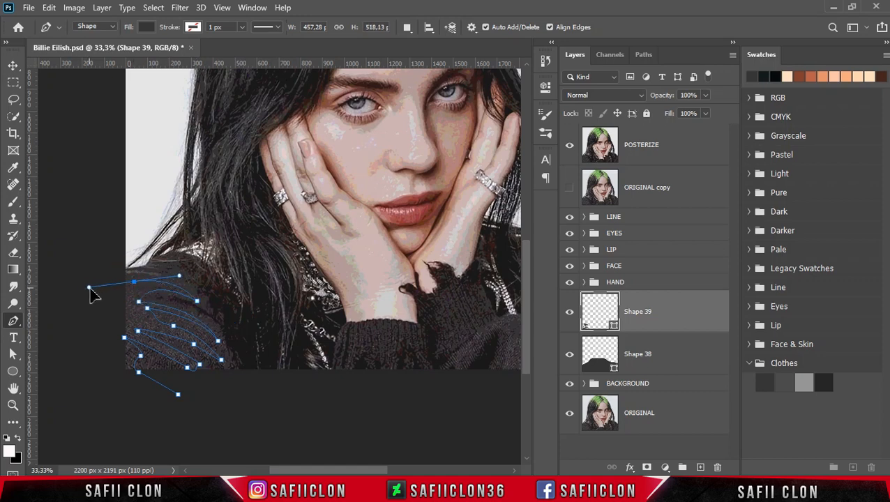
Carry the shadow path around the shoulder, hair and wrist, hide the POSTERIZE layer, and close the path below the canvas
{"action": "left_click_drag", "start_coordinate": [120, 264], "coordinate": [180, 231]}
{"action": "left_click_drag", "start_coordinate": [228, 193], "coordinate": [250, 193]}
{"action": "left_click_drag", "start_coordinate": [333, 471], "coordinate": [343, 472]}
{"action": "left_click_drag", "start_coordinate": [255, 214], "coordinate": [297, 241]}
{"action": "left_click_drag", "start_coordinate": [309, 283], "coordinate": [305, 304]}
{"action": "left_click", "coordinate": [299, 322]}
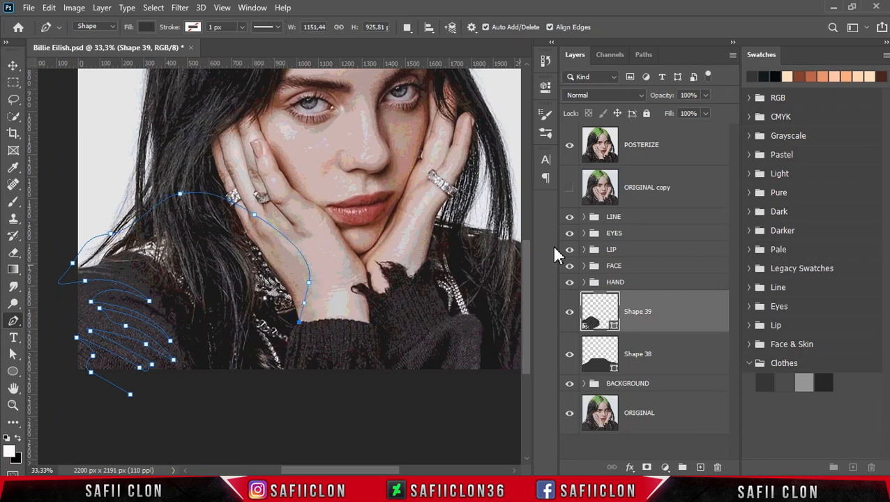
{"action": "left_click", "coordinate": [569, 148]}
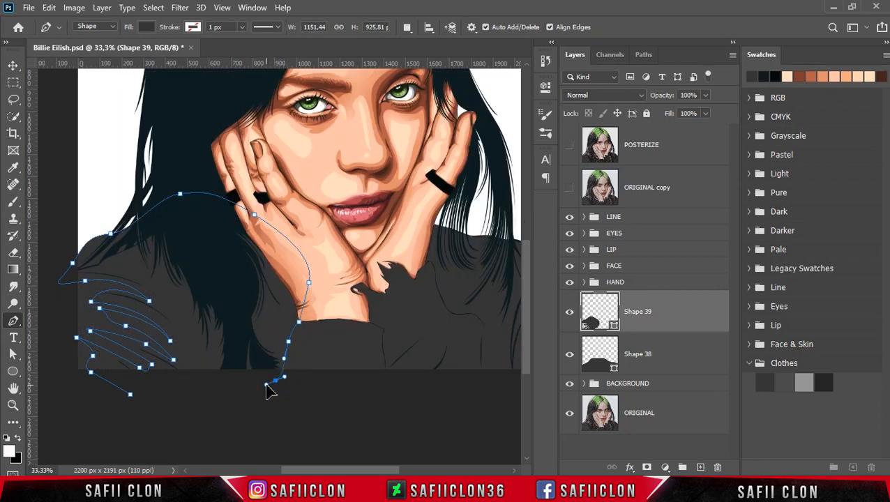
{"action": "left_click", "coordinate": [131, 395]}
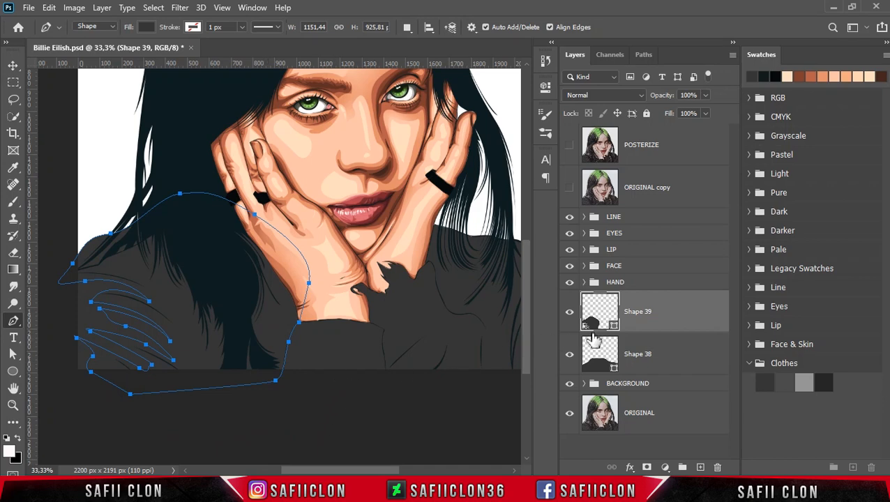
Clip the shadow shape (Shape 39) to the sweater shape and change the sweater base fill to 4c4c4c
{"action": "right_click", "coordinate": [677, 315]}
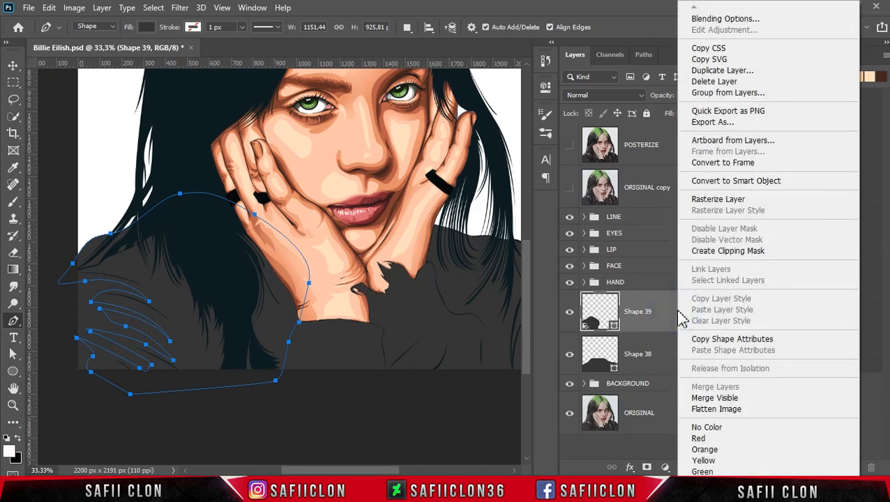
{"action": "left_click", "coordinate": [727, 252]}
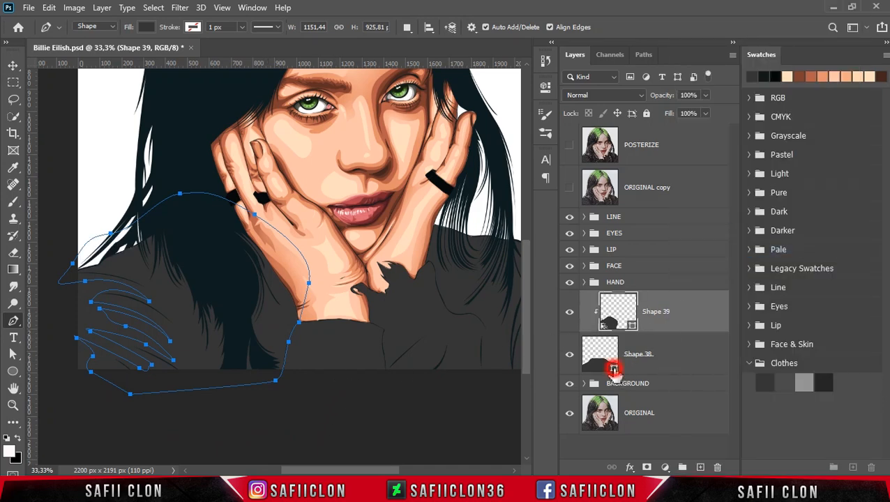
{"action": "left_click", "coordinate": [614, 370]}
{"action": "double_click", "coordinate": [613, 372]}
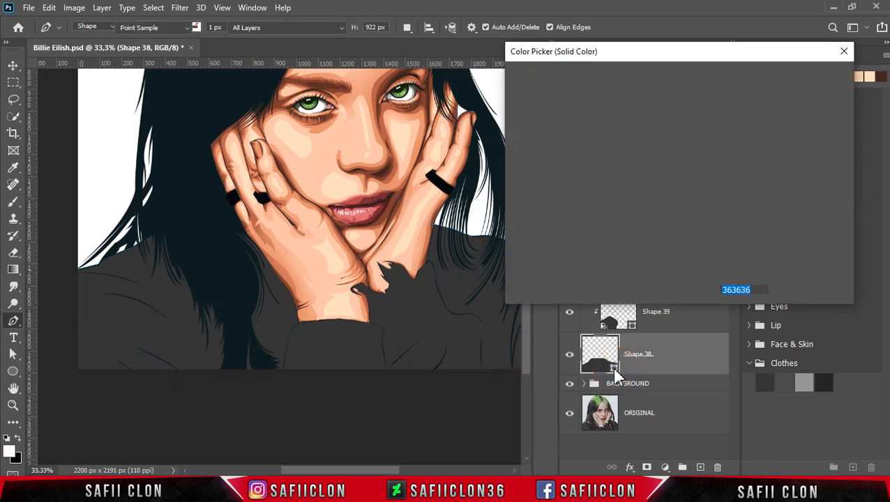
{"action": "left_click", "coordinate": [763, 382]}
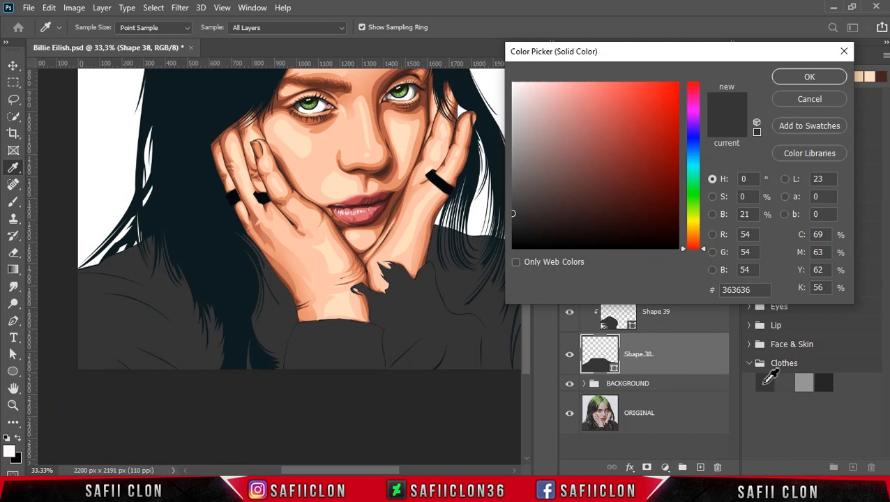
{"action": "left_click", "coordinate": [784, 380]}
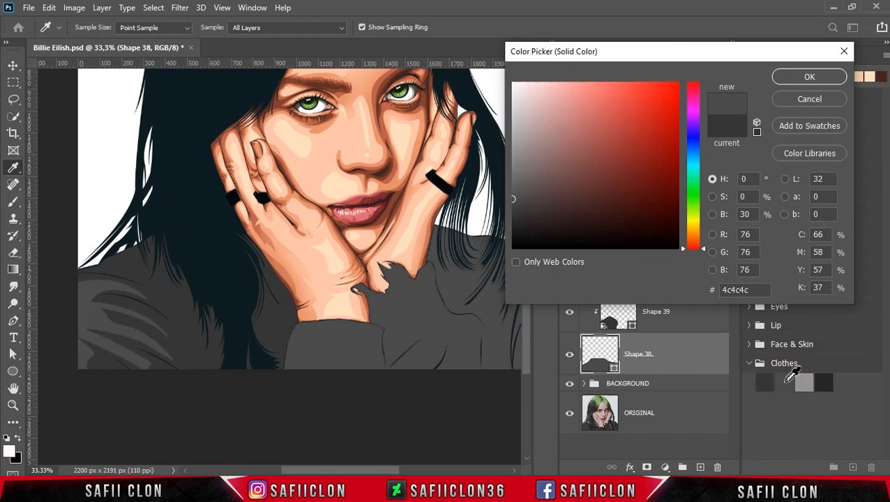
{"action": "left_click", "coordinate": [795, 78]}
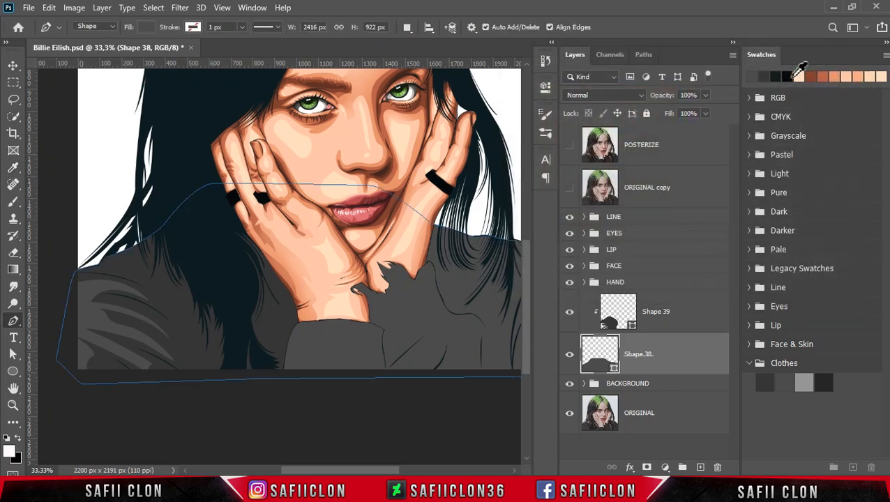
Set Shape 39 to Combine Shapes, show the POSTERIZE layer, and trace the first narrow rib at the cuff's outer edge
{"action": "left_click", "coordinate": [689, 320]}
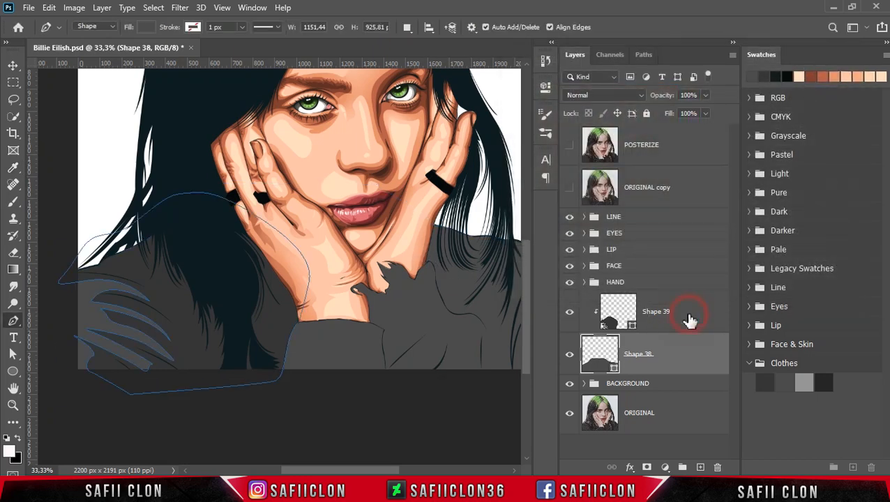
{"action": "left_click", "coordinate": [407, 26]}
{"action": "left_click", "coordinate": [418, 56]}
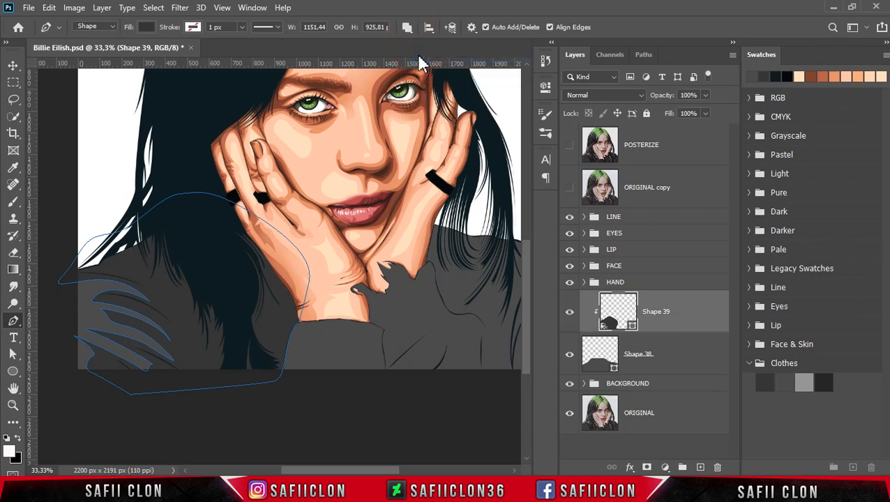
{"action": "left_click", "coordinate": [569, 145]}
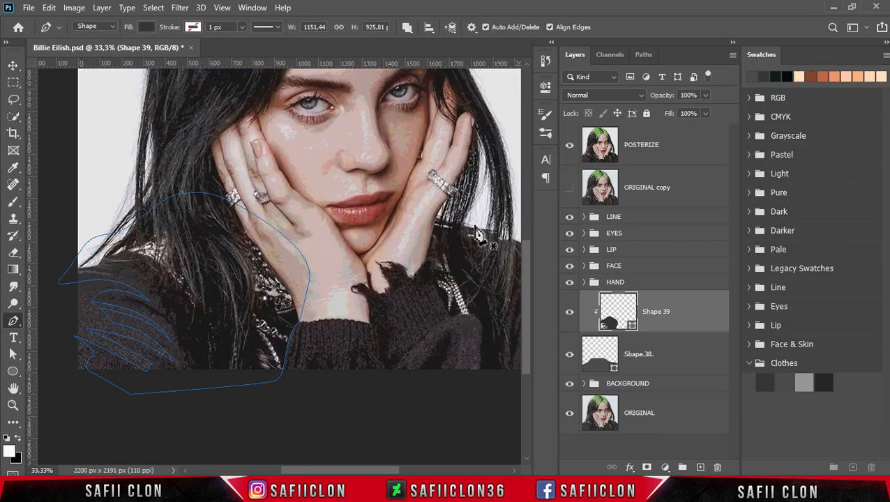
{"action": "key", "text": "ctrl+plus"}
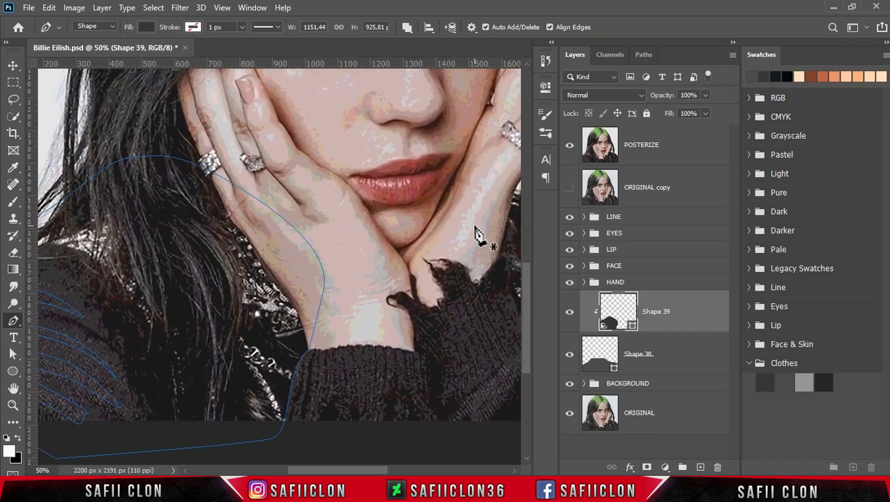
{"action": "left_click", "coordinate": [286, 428]}
{"action": "left_click", "coordinate": [310, 351]}
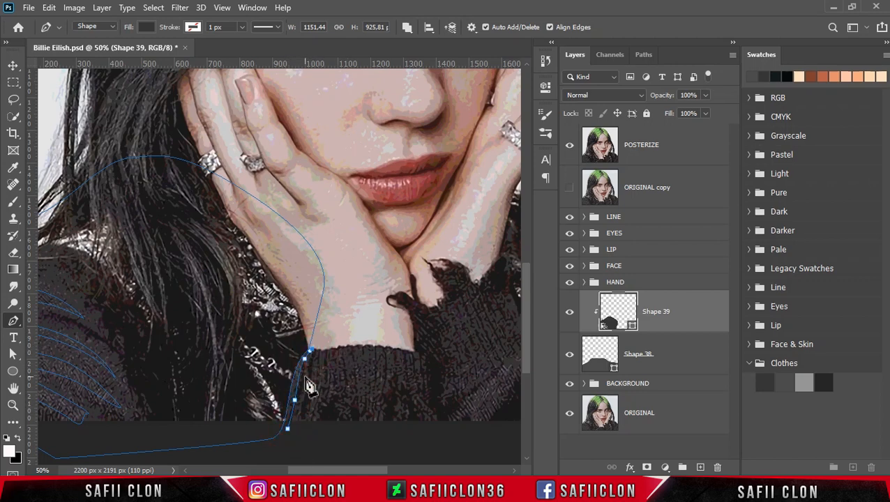
{"action": "left_click", "coordinate": [288, 428]}
Add more narrow rib shadows to Shape 39 beside the first one, running from below the canvas to the cuff's upper edge
{"action": "left_click", "coordinate": [299, 426]}
{"action": "left_click_drag", "start_coordinate": [306, 392], "coordinate": [308, 384]}
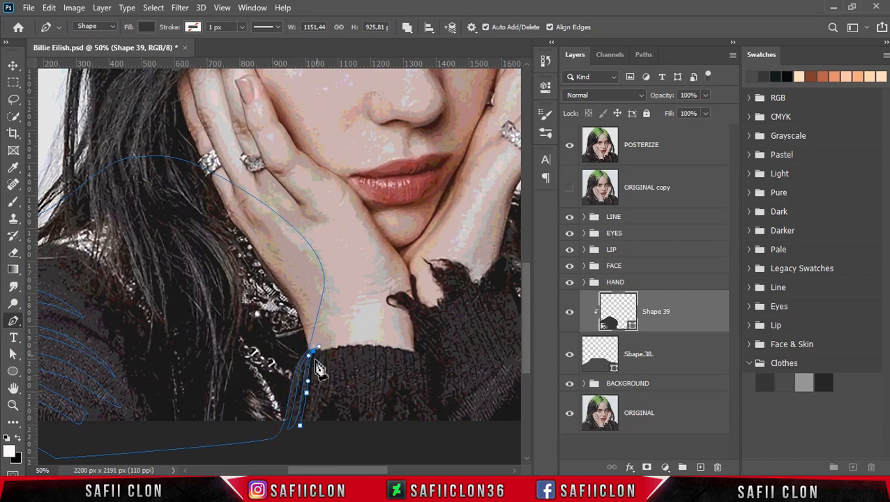
{"action": "left_click", "coordinate": [300, 425]}
{"action": "left_click", "coordinate": [309, 421]}
{"action": "left_click", "coordinate": [315, 398]}
{"action": "left_click", "coordinate": [320, 363]}
{"action": "left_click_drag", "start_coordinate": [322, 351], "coordinate": [325, 351]}
Trace connected narrow rib shadows in Shape 39 beside the finished ribs, weaving between the area below the canvas and the cuff's upper edge
{"action": "key", "text": "ctrl+plus"}
{"action": "scroll", "coordinate": [351, 369], "scroll_direction": "down", "scroll_amount": 4}
{"action": "left_click_drag", "start_coordinate": [339, 307], "coordinate": [339, 315]}
{"action": "mouse_move", "coordinate": [333, 358]}
{"action": "left_mouse_down"}
{"action": "mouse_move", "coordinate": [327, 371]}
{"action": "mouse_move", "coordinate": [341, 353]}
{"action": "left_mouse_up"}
{"action": "left_click", "coordinate": [329, 395]}
{"action": "left_click", "coordinate": [334, 393]}
{"action": "left_click_drag", "start_coordinate": [345, 320], "coordinate": [342, 307]}
{"action": "left_click", "coordinate": [344, 296]}
{"action": "mouse_move", "coordinate": [350, 344]}
{"action": "left_mouse_down"}
{"action": "mouse_move", "coordinate": [346, 357]}
{"action": "mouse_move", "coordinate": [355, 344]}
{"action": "left_mouse_up"}
{"action": "left_click_drag", "start_coordinate": [355, 317], "coordinate": [358, 305]}
{"action": "left_click", "coordinate": [353, 295]}
Extend the connected rib shadows toward the middle of the cuff and close their path below the canvas
{"action": "left_click", "coordinate": [360, 325]}
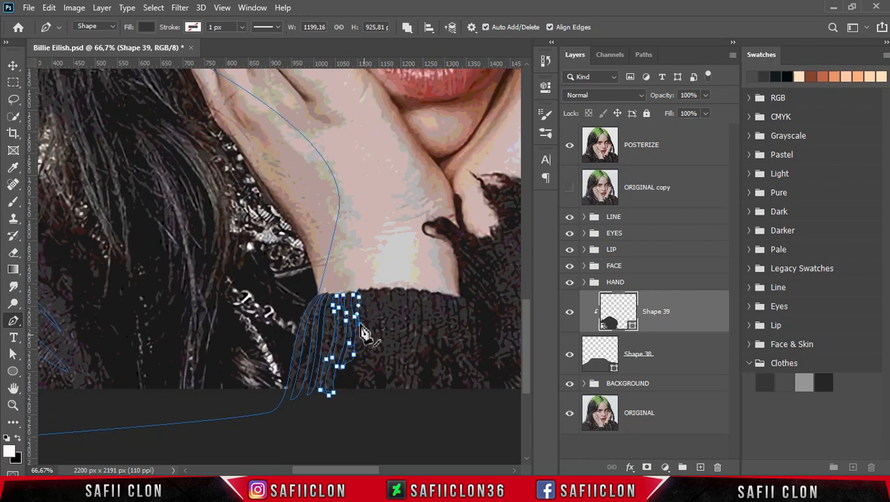
{"action": "left_click", "coordinate": [355, 361]}
{"action": "left_click_drag", "start_coordinate": [361, 383], "coordinate": [363, 364]}
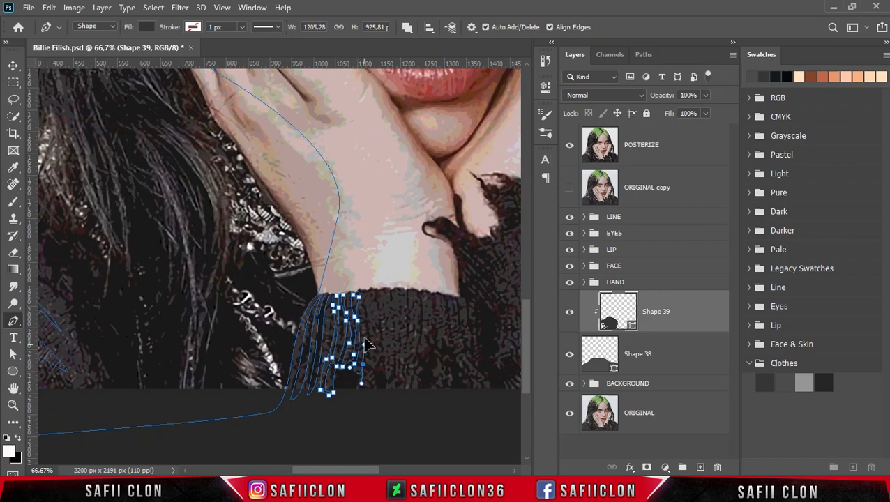
{"action": "left_click", "coordinate": [371, 288]}
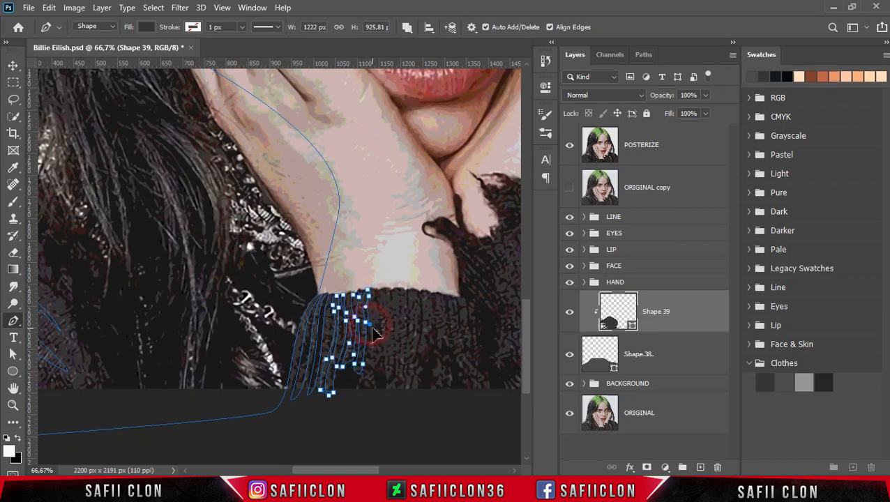
{"action": "left_click", "coordinate": [364, 360]}
{"action": "left_click_drag", "start_coordinate": [371, 385], "coordinate": [334, 406]}
{"action": "left_click", "coordinate": [375, 302]}
{"action": "left_click", "coordinate": [375, 285]}
{"action": "left_click", "coordinate": [379, 298]}
{"action": "left_click", "coordinate": [323, 395]}
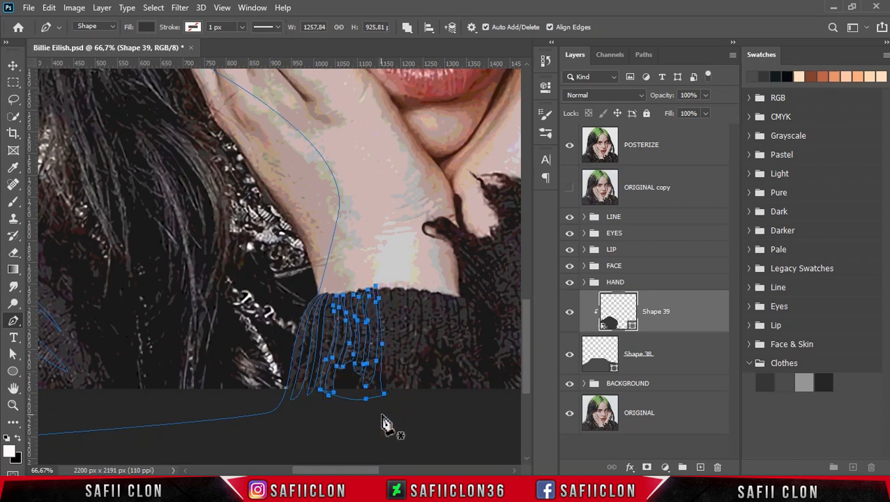
Check the ribs with the POSTERIZE layer briefly hidden and add straight narrow rib shadows just past the cuff's middle
{"action": "left_click", "coordinate": [570, 148]}
{"action": "left_click", "coordinate": [570, 148]}
{"action": "left_click", "coordinate": [391, 395]}
{"action": "left_click", "coordinate": [393, 345]}
{"action": "left_click", "coordinate": [396, 287]}
{"action": "left_click", "coordinate": [398, 398]}
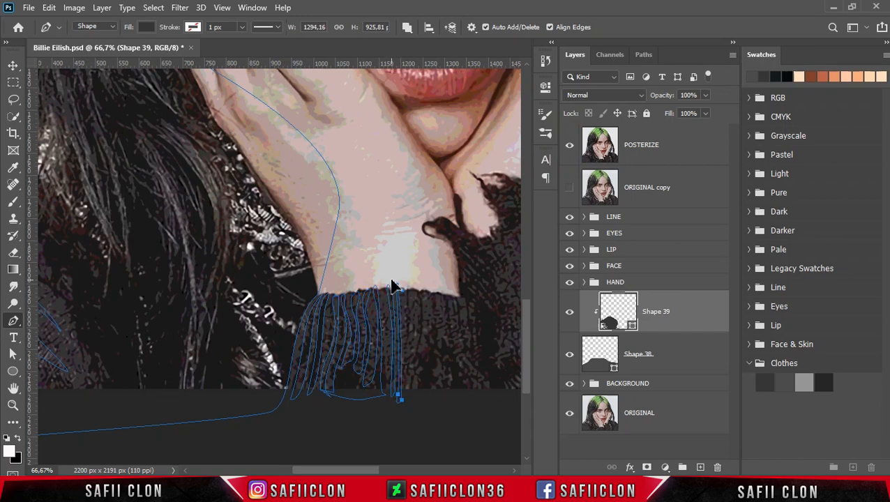
Add taller rib shadows beside the straight ones, letting their tips overshoot the cuff's upper edge
{"action": "left_click", "coordinate": [406, 286]}
{"action": "left_click", "coordinate": [405, 358]}
{"action": "left_click", "coordinate": [409, 271]}
{"action": "left_click", "coordinate": [416, 286]}
{"action": "left_click", "coordinate": [418, 341]}
{"action": "left_click", "coordinate": [408, 397]}
{"action": "left_click_drag", "start_coordinate": [422, 303], "coordinate": [422, 256]}
{"action": "left_click", "coordinate": [416, 286]}
Draw a rib shadow with an uneven lower end, followed by a thin rib next to it reaching below the canvas
{"action": "left_click", "coordinate": [428, 290]}
{"action": "left_click", "coordinate": [431, 334]}
{"action": "left_click", "coordinate": [427, 358]}
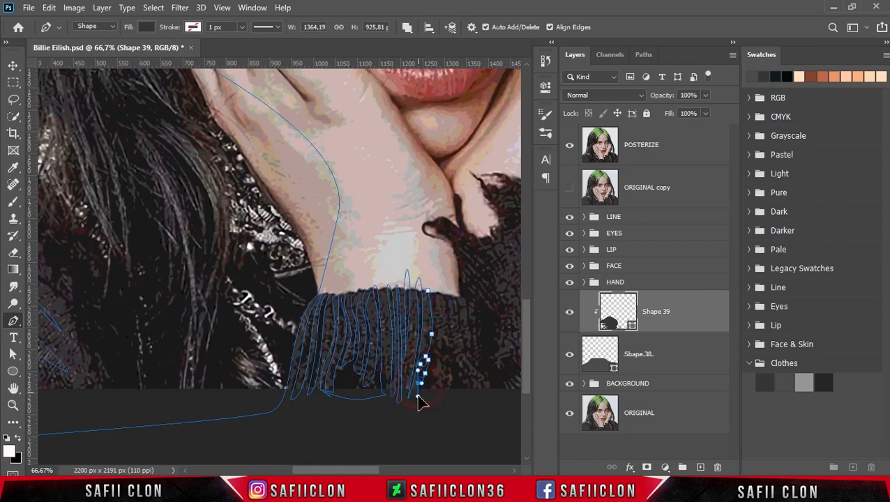
{"action": "left_click", "coordinate": [428, 290]}
{"action": "left_click", "coordinate": [437, 291]}
{"action": "left_click_drag", "start_coordinate": [441, 394], "coordinate": [435, 414]}
{"action": "left_click_drag", "start_coordinate": [447, 392], "coordinate": [452, 349]}
{"action": "left_click_drag", "start_coordinate": [437, 291], "coordinate": [439, 309]}
Trace the next rib shadow down the cuff and spread its lower end into branches near the canvas's lower edge
{"action": "left_click", "coordinate": [444, 294]}
{"action": "left_click", "coordinate": [445, 340]}
{"action": "left_click", "coordinate": [450, 345]}
{"action": "left_click", "coordinate": [451, 371]}
{"action": "mouse_move", "coordinate": [450, 394]}
{"action": "left_mouse_down"}
{"action": "mouse_move", "coordinate": [447, 409]}
{"action": "mouse_move", "coordinate": [468, 396]}
{"action": "left_mouse_up"}
{"action": "left_click", "coordinate": [458, 373]}
{"action": "left_click", "coordinate": [470, 390]}
{"action": "left_click", "coordinate": [475, 392]}
Bring the branched rib path back up past the cuff's upper edge and close it at its starting point
{"action": "left_click_drag", "start_coordinate": [459, 365], "coordinate": [450, 359]}
{"action": "left_click", "coordinate": [459, 365], "text": "alt"}
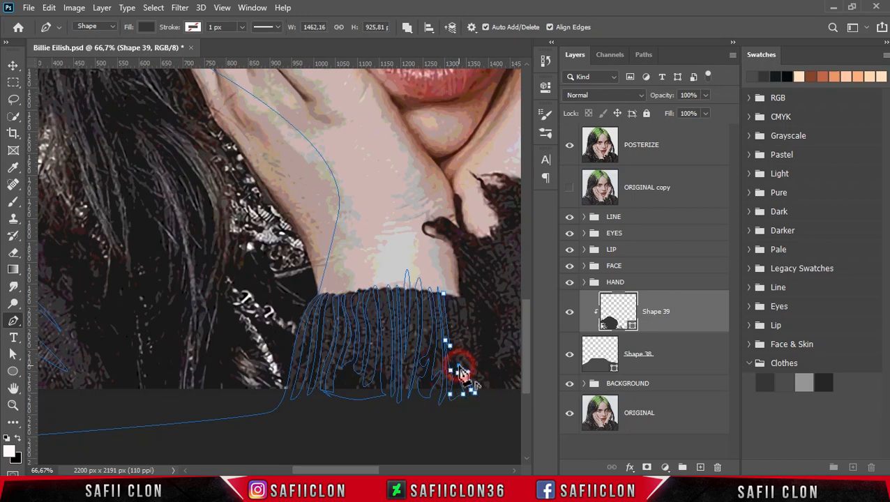
{"action": "left_click", "coordinate": [450, 300], "text": "alt"}
{"action": "left_click_drag", "start_coordinate": [460, 349], "coordinate": [466, 365]}
{"action": "left_click_drag", "start_coordinate": [453, 286], "coordinate": [454, 266]}
{"action": "left_click", "coordinate": [444, 293]}
Add a curved rib shadow near the cuff's inner edge with a hooked lower end below the canvas
{"action": "left_click", "coordinate": [473, 372]}
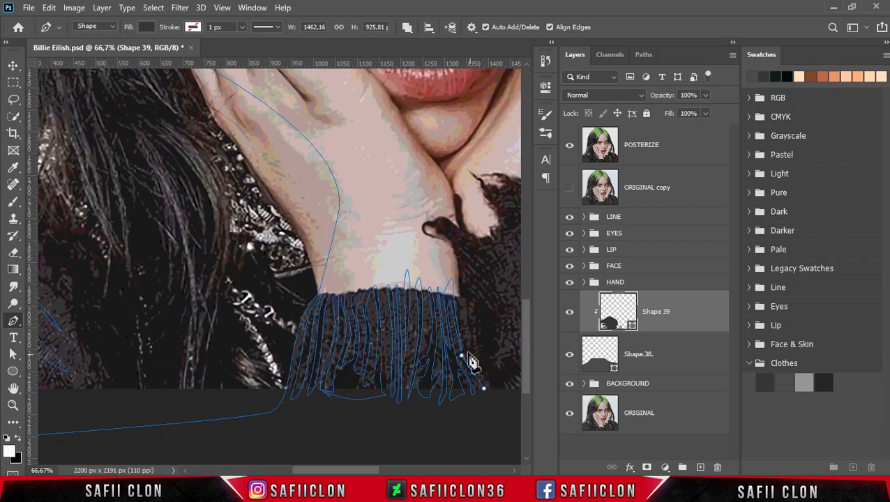
{"action": "left_click", "coordinate": [455, 287], "text": "alt"}
{"action": "left_click_drag", "start_coordinate": [483, 376], "coordinate": [454, 368]}
{"action": "left_click", "coordinate": [483, 376], "text": "alt"}
{"action": "left_click", "coordinate": [492, 396]}
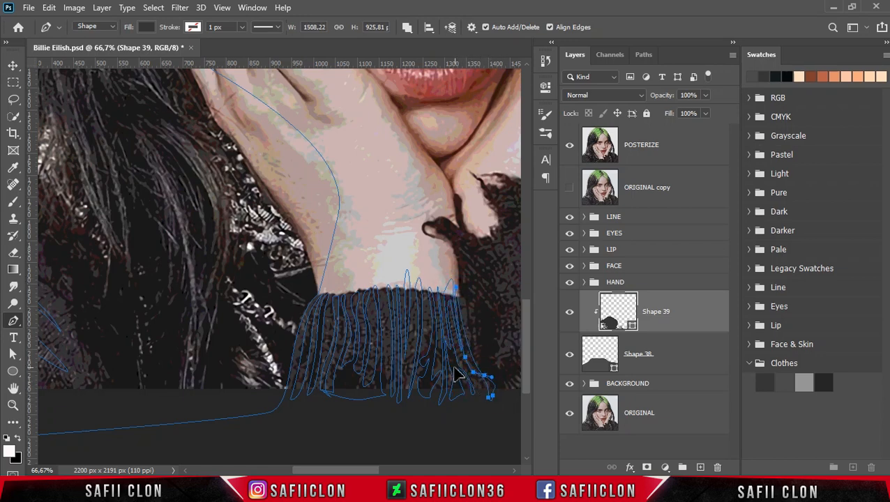
Close a last narrow rib along the cuff's inner edge and check the ribs with the POSTERIZE layer briefly hidden
{"action": "left_click", "coordinate": [461, 291]}
{"action": "left_click_drag", "start_coordinate": [469, 333], "coordinate": [471, 344]}
{"action": "left_click_drag", "start_coordinate": [461, 292], "coordinate": [450, 275]}
{"action": "left_click", "coordinate": [569, 149]}
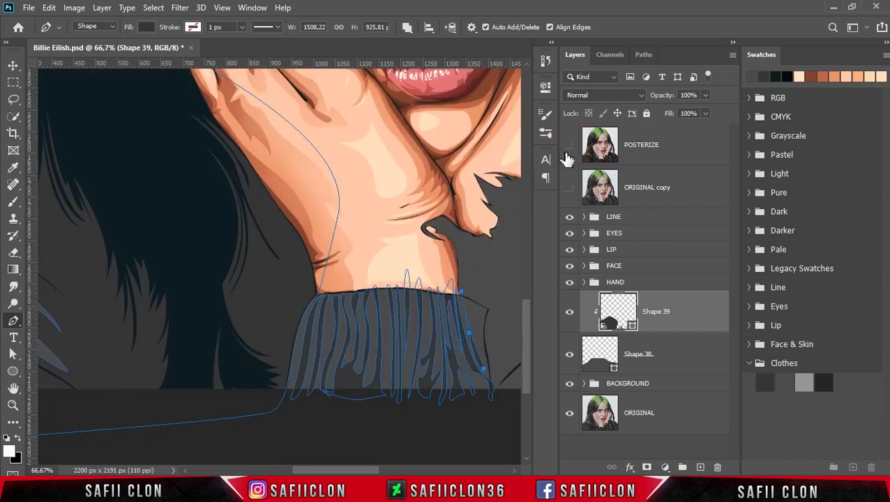
{"action": "left_click", "coordinate": [569, 148]}
Start the other sleeve's shadow path below the canvas, tracing over the elbow fold, down its narrow tip and back up the crease
{"action": "left_click_drag", "start_coordinate": [385, 471], "coordinate": [406, 470]}
{"action": "left_click", "coordinate": [379, 404]}
{"action": "left_click_drag", "start_coordinate": [377, 362], "coordinate": [380, 350]}
{"action": "left_click_drag", "start_coordinate": [385, 328], "coordinate": [387, 318]}
{"action": "left_click_drag", "start_coordinate": [378, 308], "coordinate": [363, 312]}
{"action": "left_click", "coordinate": [283, 401]}
{"action": "left_click", "coordinate": [288, 379]}
{"action": "left_click_drag", "start_coordinate": [278, 375], "coordinate": [306, 349]}
{"action": "left_click_drag", "start_coordinate": [353, 300], "coordinate": [379, 287]}
{"action": "left_click", "coordinate": [361, 293]}
Carry the sleeve shadow path around the lighter patch below the frayed cuff and back to the upper end of the crease
{"action": "left_click_drag", "start_coordinate": [300, 332], "coordinate": [281, 353]}
{"action": "left_click_drag", "start_coordinate": [267, 340], "coordinate": [259, 311]}
{"action": "left_click_drag", "start_coordinate": [255, 274], "coordinate": [268, 245]}
{"action": "left_click_drag", "start_coordinate": [291, 221], "coordinate": [301, 218]}
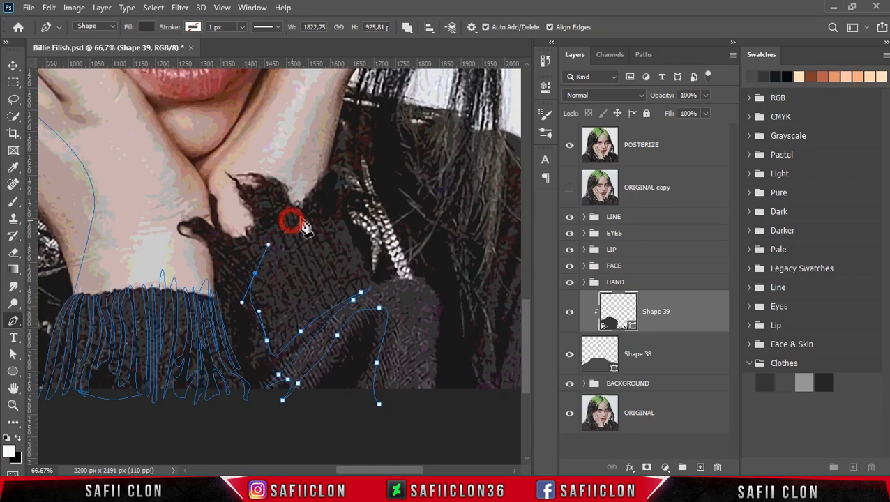
{"action": "left_click_drag", "start_coordinate": [296, 252], "coordinate": [344, 246]}
{"action": "left_click_drag", "start_coordinate": [383, 285], "coordinate": [400, 277]}
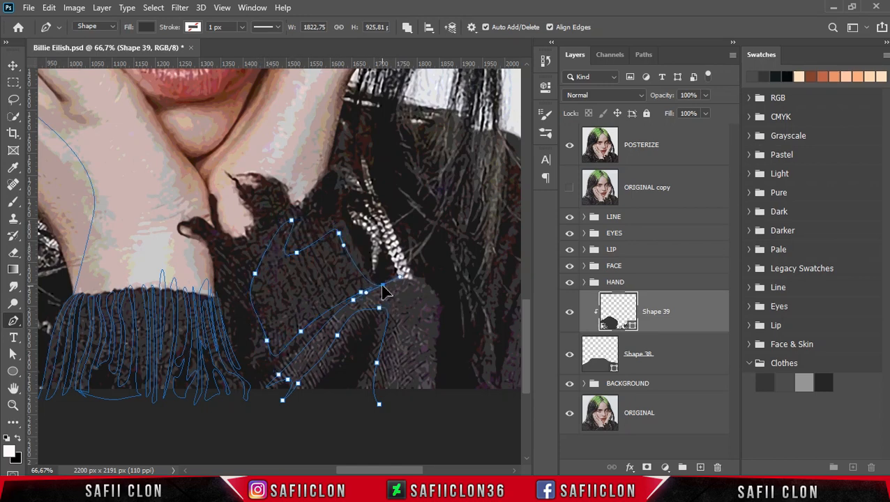
Continue the path down the outer curve of the sleeve to below the canvas and hide the POSTERIZE layer
{"action": "left_click_drag", "start_coordinate": [435, 314], "coordinate": [430, 353]}
{"action": "left_click_drag", "start_coordinate": [436, 403], "coordinate": [453, 419]}
{"action": "left_click_drag", "start_coordinate": [387, 470], "coordinate": [403, 470]}
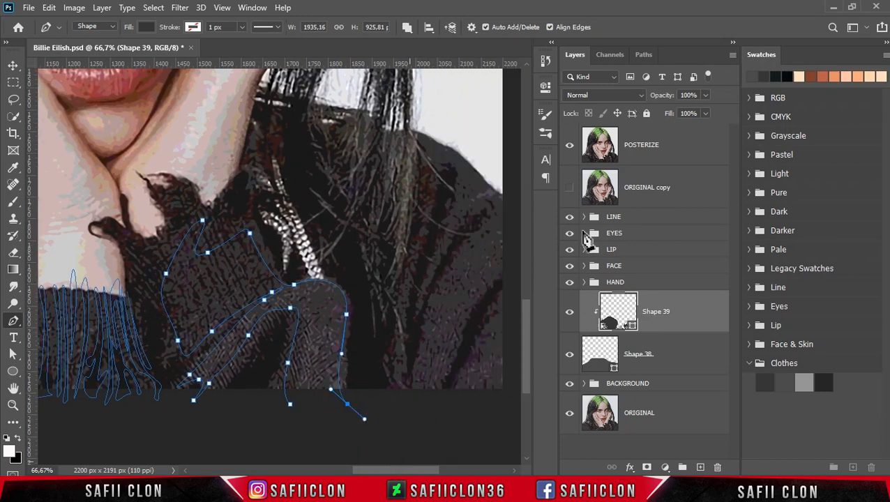
{"action": "left_click", "coordinate": [569, 146]}
{"action": "left_click", "coordinate": [569, 145]}
{"action": "left_click_drag", "start_coordinate": [387, 470], "coordinate": [395, 470]}
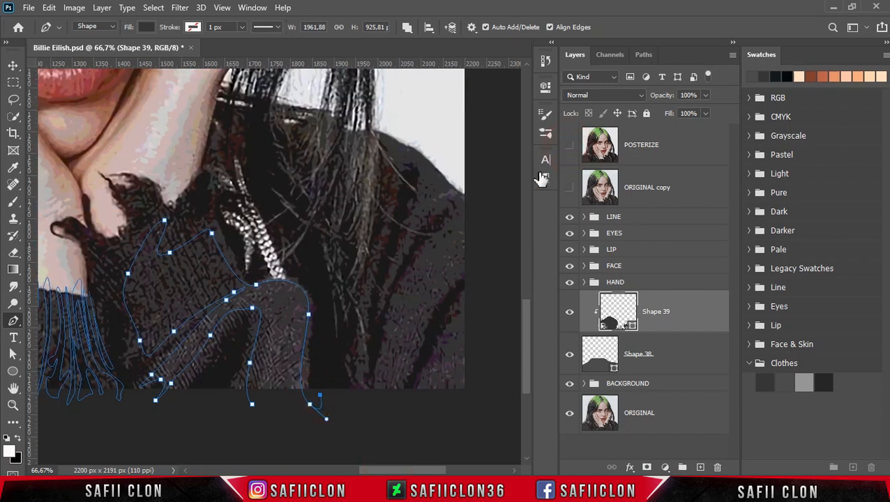
{"action": "left_click", "coordinate": [569, 145]}
Follow the sleeve's outer line back up to the wrist and carry the shadow path across the hand
{"action": "left_click_drag", "start_coordinate": [313, 315], "coordinate": [254, 279]}
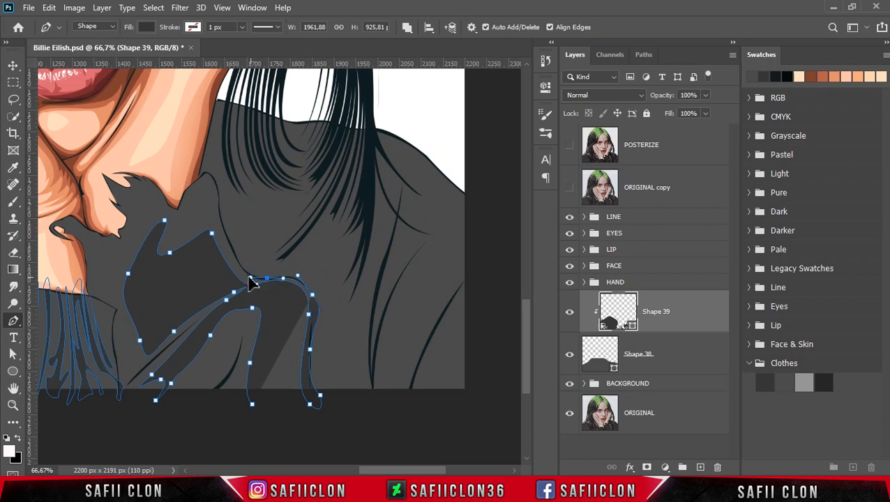
{"action": "left_click_drag", "start_coordinate": [231, 245], "coordinate": [228, 237]}
{"action": "left_click", "coordinate": [217, 204]}
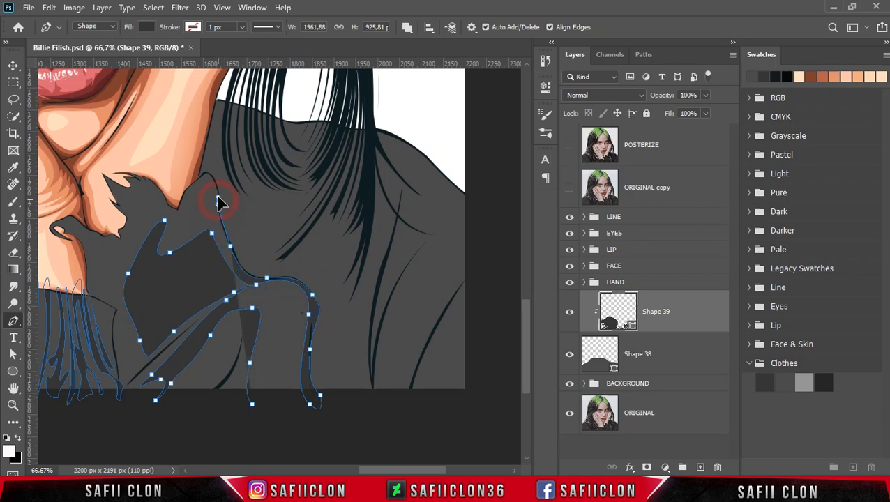
{"action": "left_click", "coordinate": [207, 175]}
{"action": "left_click", "coordinate": [150, 143]}
{"action": "left_click", "coordinate": [72, 174]}
Run the path down beside the ribbed cuff and beneath the canvas, closing the sleeve shadow at its starting point
{"action": "left_click_drag", "start_coordinate": [391, 470], "coordinate": [376, 470]}
{"action": "left_click_drag", "start_coordinate": [111, 234], "coordinate": [135, 270]}
{"action": "left_click", "coordinate": [169, 295]}
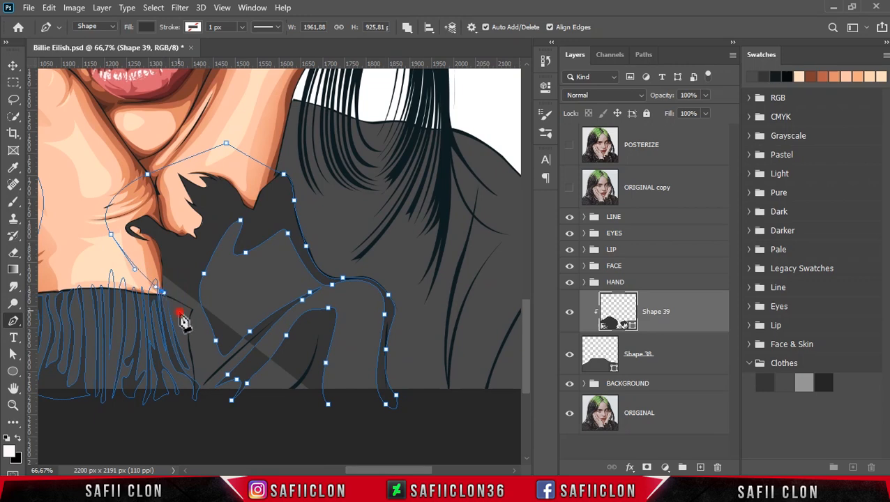
{"action": "left_click_drag", "start_coordinate": [183, 410], "coordinate": [167, 434]}
{"action": "left_click_drag", "start_coordinate": [260, 432], "coordinate": [296, 433]}
{"action": "left_click", "coordinate": [327, 404]}
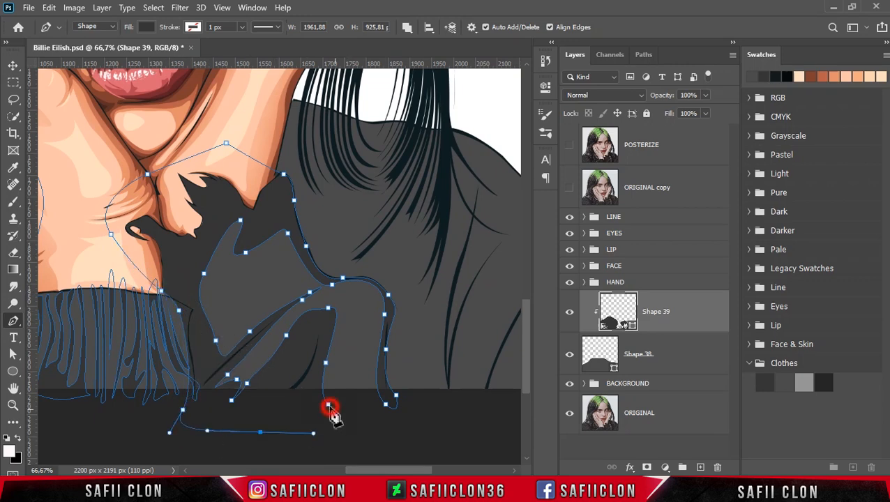
Show the POSTERIZE layer and draw a closed fold shadow at the lower outer edge of the sweater
{"action": "scroll", "coordinate": [434, 298], "scroll_direction": "right", "scroll_amount": 3}
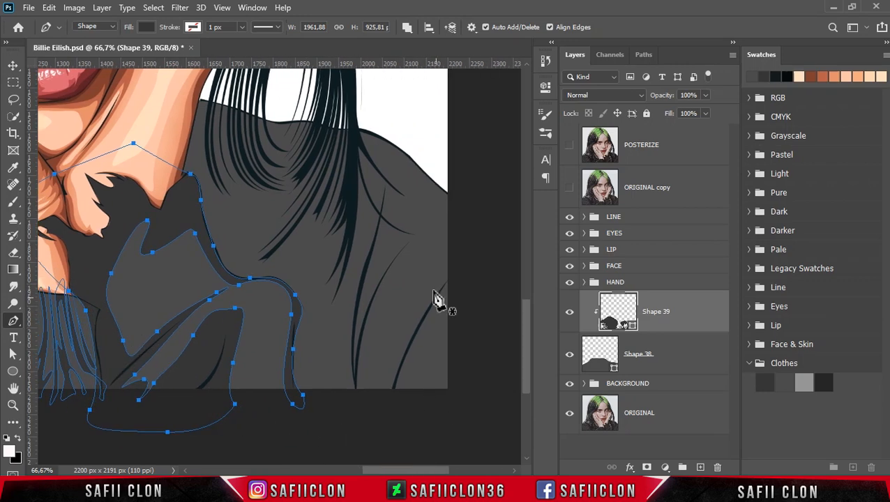
{"action": "left_click", "coordinate": [570, 146]}
{"action": "left_click", "coordinate": [403, 405]}
{"action": "mouse_move", "coordinate": [449, 304]}
{"action": "left_mouse_down"}
{"action": "mouse_move", "coordinate": [491, 250]}
{"action": "mouse_move", "coordinate": [436, 311]}
{"action": "left_mouse_up"}
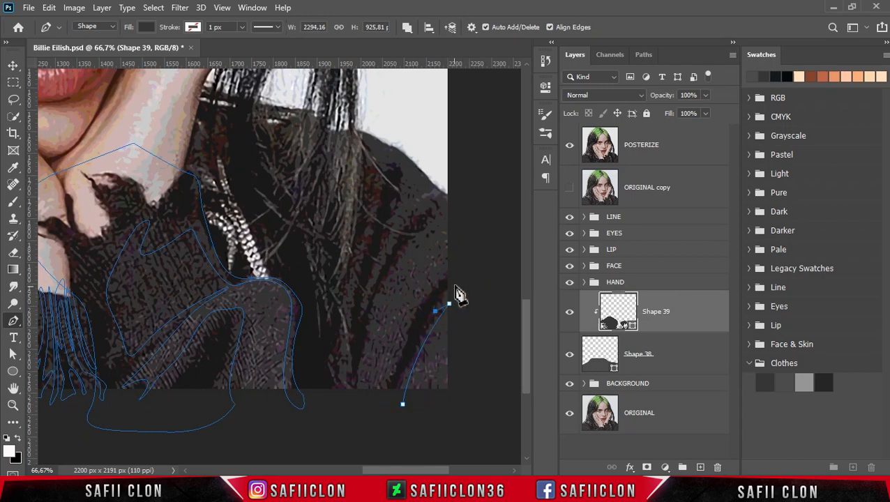
{"action": "left_click_drag", "start_coordinate": [375, 398], "coordinate": [360, 466]}
{"action": "left_click", "coordinate": [403, 398]}
Trace a second fold shadow from below the canvas up to the sweater's outer edge and back, undoing the last misplaced curve
{"action": "left_click", "coordinate": [358, 390]}
{"action": "left_click_drag", "start_coordinate": [397, 265], "coordinate": [457, 200]}
{"action": "left_click_drag", "start_coordinate": [428, 194], "coordinate": [410, 208]}
{"action": "left_click_drag", "start_coordinate": [364, 302], "coordinate": [357, 335]}
{"action": "left_click", "coordinate": [363, 302], "text": "alt"}
{"action": "left_click_drag", "start_coordinate": [406, 167], "coordinate": [431, 125]}
{"action": "key", "text": "ctrl+z"}
Add another upward fold toward the shoulder to the path, then bring it down and close it below the canvas
{"action": "left_click_drag", "start_coordinate": [379, 249], "coordinate": [388, 227]}
{"action": "left_click_drag", "start_coordinate": [406, 159], "coordinate": [401, 146]}
{"action": "left_click_drag", "start_coordinate": [376, 174], "coordinate": [376, 200]}
{"action": "left_click_drag", "start_coordinate": [347, 303], "coordinate": [347, 318]}
{"action": "left_click", "coordinate": [342, 300]}
{"action": "left_click_drag", "start_coordinate": [339, 394], "coordinate": [330, 410]}
{"action": "left_click", "coordinate": [358, 390]}
Start a shadow path below the canvas and trace it up beside the hanging hair to the shoulder line
{"action": "left_click", "coordinate": [329, 393]}
{"action": "left_click_drag", "start_coordinate": [343, 374], "coordinate": [343, 315]}
{"action": "left_click_drag", "start_coordinate": [340, 290], "coordinate": [345, 268]}
{"action": "left_click_drag", "start_coordinate": [370, 151], "coordinate": [361, 108]}
{"action": "left_click", "coordinate": [349, 247]}
{"action": "left_click", "coordinate": [349, 135]}
Shape the shadow under the hanging hair into long pointed strands between the shoulder line and the mid-sleeve
{"action": "left_click", "coordinate": [335, 222]}
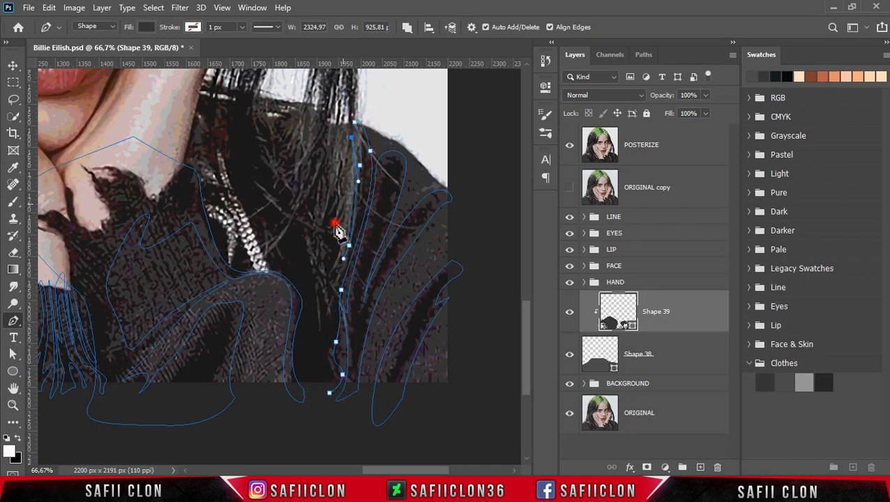
{"action": "left_click", "coordinate": [329, 207]}
{"action": "left_click", "coordinate": [332, 308]}
{"action": "left_click", "coordinate": [332, 137]}
{"action": "left_click", "coordinate": [332, 112]}
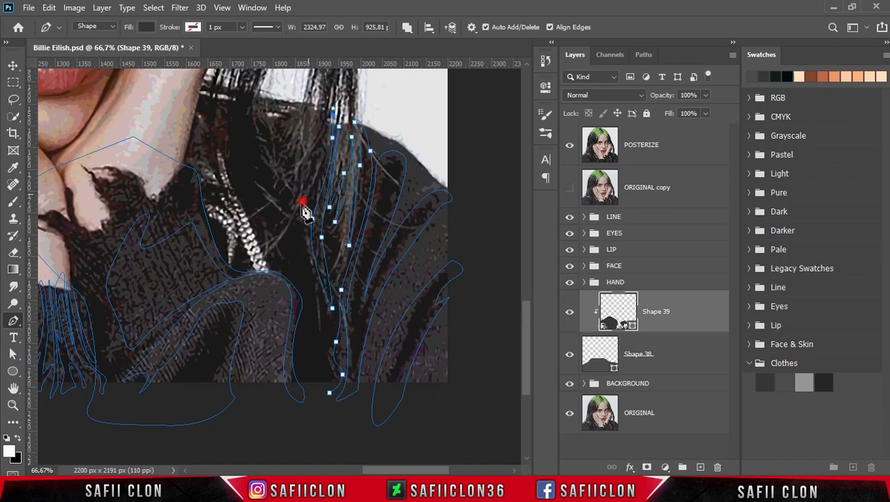
{"action": "left_click", "coordinate": [324, 166]}
{"action": "left_click", "coordinate": [328, 122]}
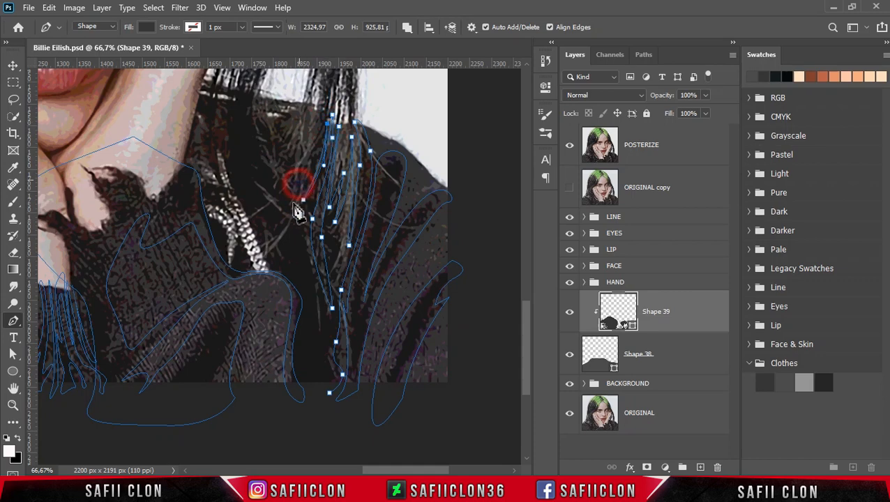
Add shorter pointed strands to the shadow and carry its path over the hair gap to the neckline
{"action": "left_click", "coordinate": [295, 119]}
{"action": "left_click", "coordinate": [289, 192]}
{"action": "left_click_drag", "start_coordinate": [291, 71], "coordinate": [364, 110]}
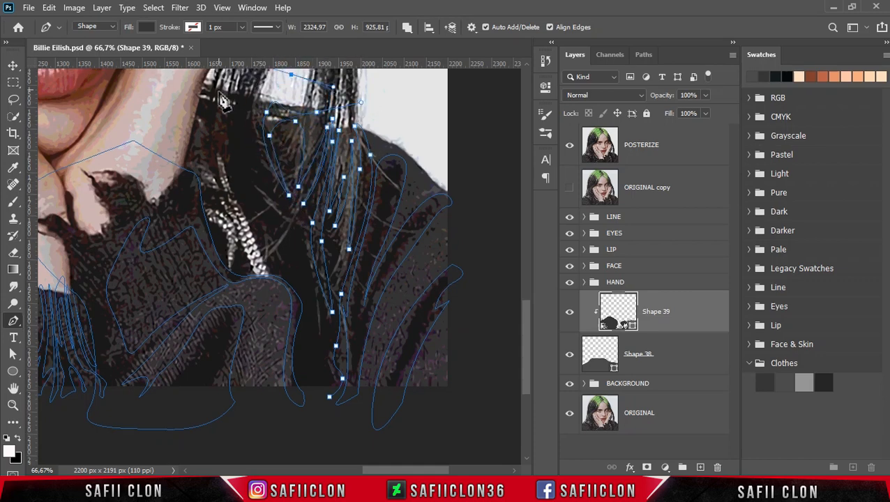
{"action": "left_click_drag", "start_coordinate": [211, 117], "coordinate": [198, 175]}
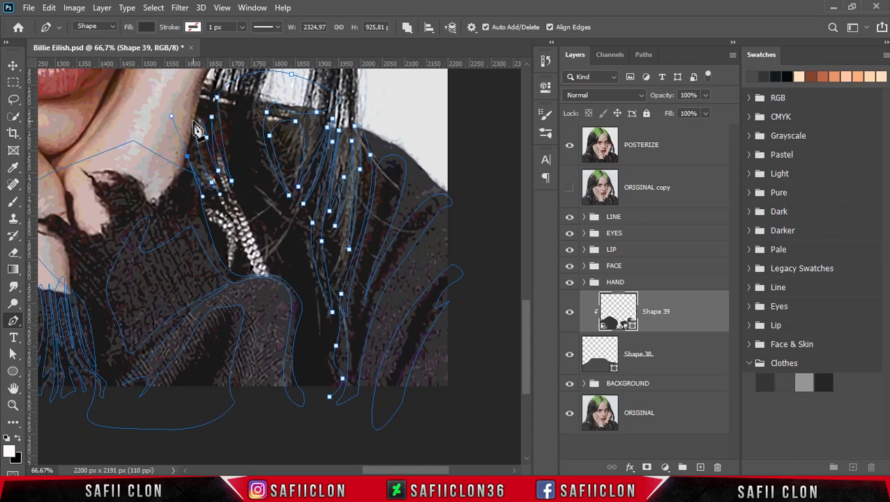
Hide the POSTERIZE layer, run the shadow path around the wrist and along the sleeve's outer line, and finish it below the canvas
{"action": "scroll", "coordinate": [198, 129], "scroll_direction": "up", "scroll_amount": 2}
{"action": "left_click", "coordinate": [569, 144]}
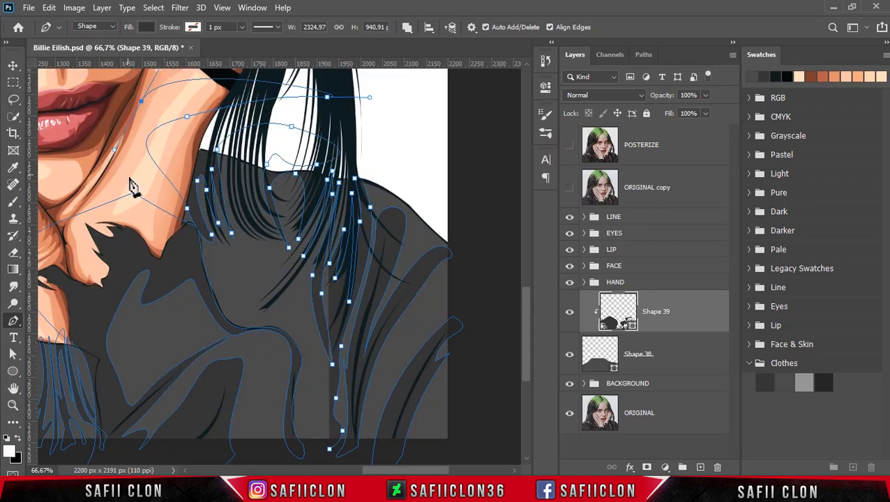
{"action": "left_click_drag", "start_coordinate": [234, 334], "coordinate": [258, 328]}
{"action": "left_click", "coordinate": [292, 348]}
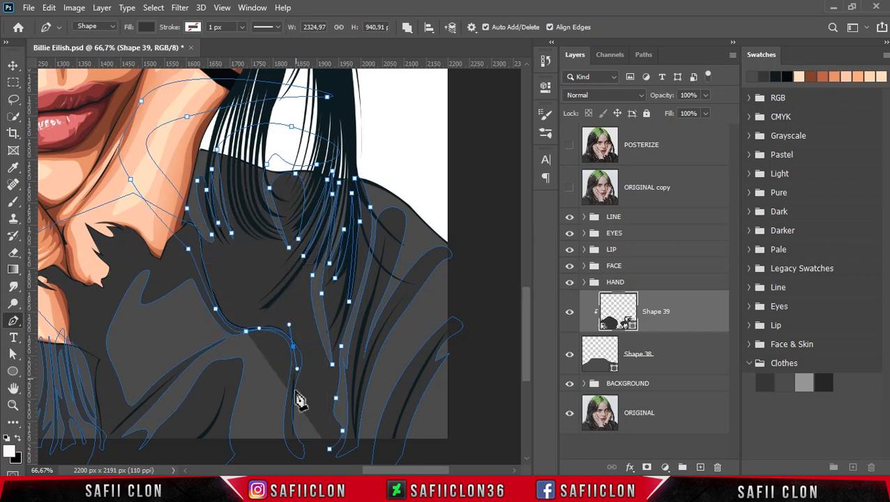
{"action": "left_click", "coordinate": [298, 456]}
{"action": "scroll", "coordinate": [300, 457], "scroll_direction": "down", "scroll_amount": 1}
{"action": "key", "text": "Return"}
Review the sweater shading on the whole portrait, then examine the cuff area with the POSTERIZE layer shown
{"action": "key", "text": "ctrl+minus"}
{"action": "key", "text": "ctrl+minus"}
{"action": "key", "text": "ctrl+minus"}
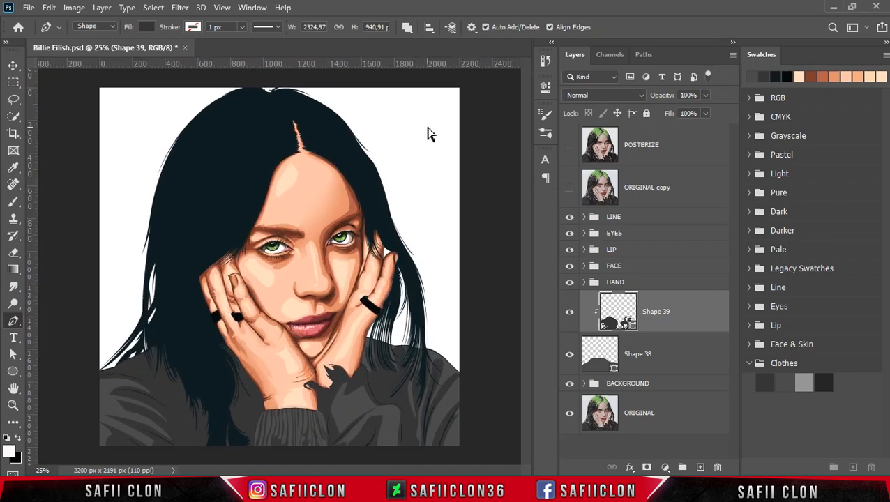
{"action": "key", "text": "ctrl+plus"}
{"action": "key", "text": "ctrl+plus"}
{"action": "scroll", "coordinate": [421, 174], "scroll_direction": "down", "scroll_amount": 5}
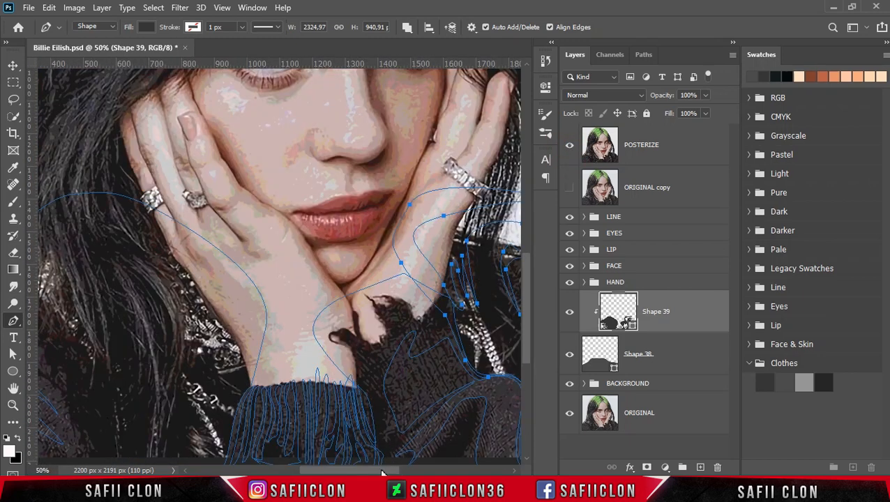
Draw two long, thin rib shadows down the middle of the second sleeve's cuff, following the knit in the photo
{"action": "scroll", "coordinate": [417, 404], "scroll_direction": "down", "scroll_amount": 2}
{"action": "key", "text": "ctrl+plus"}
{"action": "left_click", "coordinate": [346, 299]}
{"action": "left_click_drag", "start_coordinate": [363, 336], "coordinate": [386, 377]}
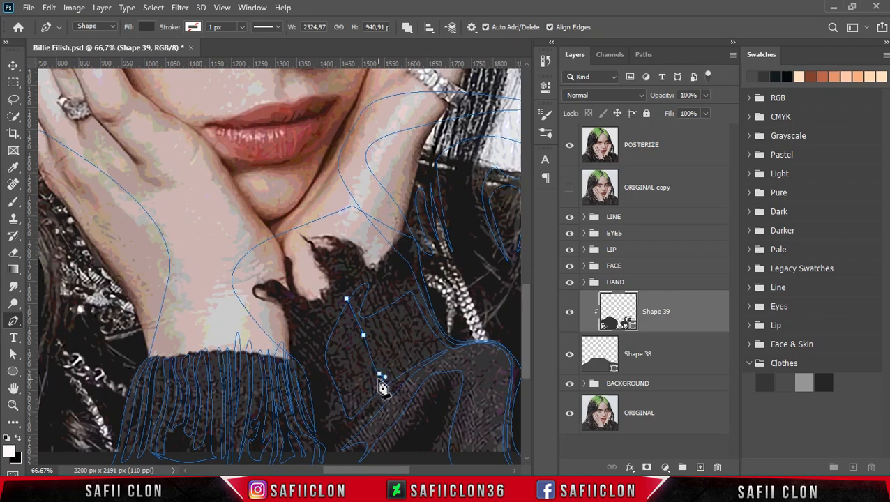
{"action": "key", "text": "ctrl+plus"}
{"action": "scroll", "coordinate": [419, 369], "scroll_direction": "down", "scroll_amount": 2}
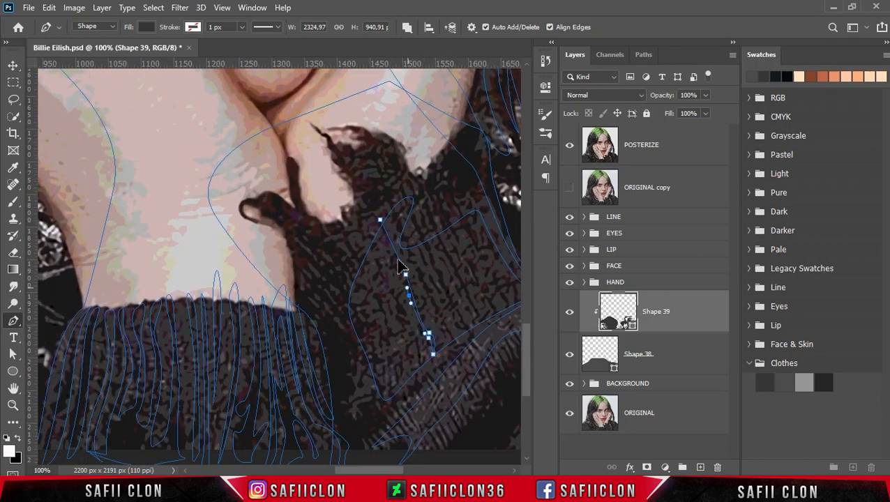
{"action": "left_click", "coordinate": [377, 228]}
{"action": "left_click_drag", "start_coordinate": [420, 368], "coordinate": [425, 377]}
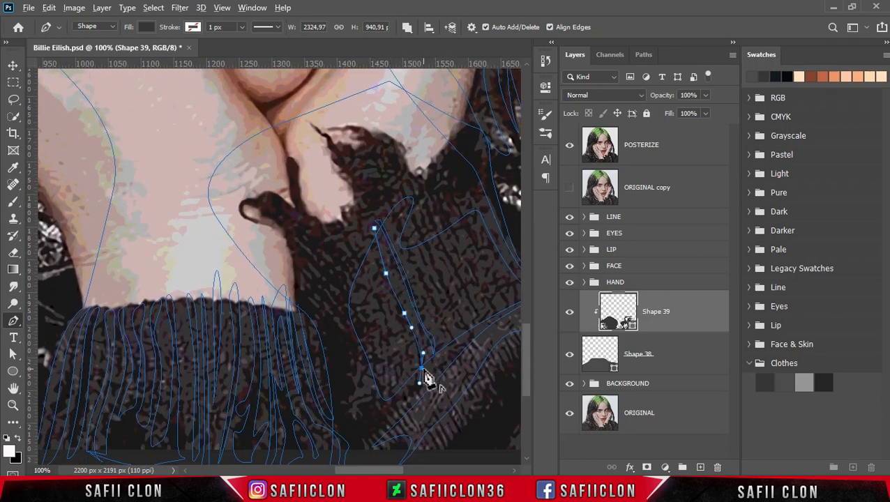
{"action": "left_click", "coordinate": [375, 228]}
Add two more slender rib shadows to the second cuff, between the first two and its wrist-side edge
{"action": "left_click", "coordinate": [413, 390]}
{"action": "left_click", "coordinate": [369, 241]}
{"action": "left_click_drag", "start_coordinate": [377, 275], "coordinate": [378, 286]}
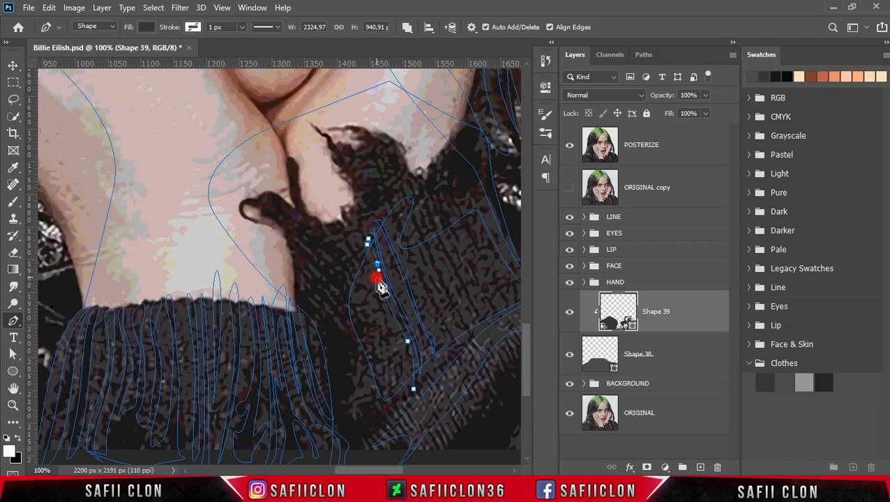
{"action": "left_click", "coordinate": [392, 322]}
{"action": "left_click", "coordinate": [413, 391]}
{"action": "left_click_drag", "start_coordinate": [400, 395], "coordinate": [377, 293]}
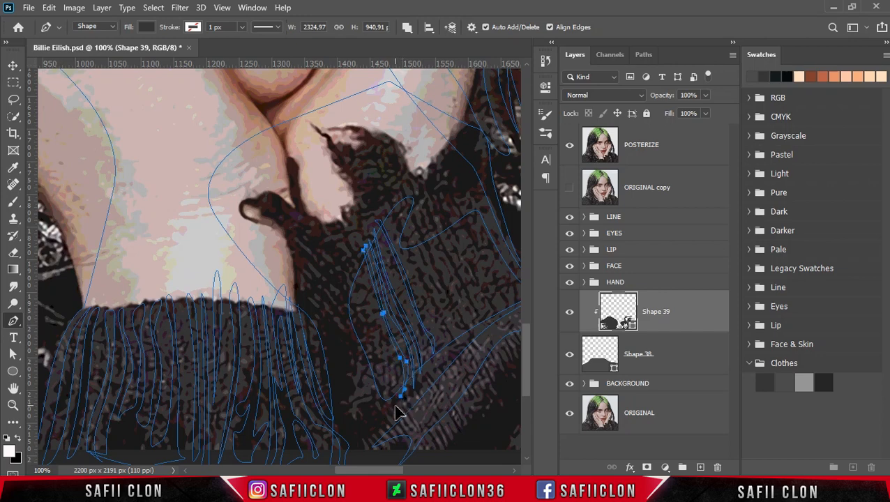
Draw a long pointed rib shadow from the second cuff's upper edge down to the sleeve fold and close its path
{"action": "left_click", "coordinate": [389, 210]}
{"action": "left_click_drag", "start_coordinate": [403, 248], "coordinate": [407, 256]}
{"action": "left_click_drag", "start_coordinate": [462, 350], "coordinate": [470, 354]}
{"action": "left_click", "coordinate": [462, 343]}
{"action": "left_click_drag", "start_coordinate": [402, 237], "coordinate": [395, 203]}
{"action": "left_click", "coordinate": [389, 210]}
Add a narrow rib shadow and a short one beside it, starting at the notch in the second cuff's upper edge
{"action": "left_click", "coordinate": [417, 242]}
{"action": "left_click_drag", "start_coordinate": [425, 263], "coordinate": [454, 305]}
{"action": "left_click", "coordinate": [418, 243]}
{"action": "left_click", "coordinate": [423, 233]}
{"action": "left_click", "coordinate": [422, 233]}
Continue the rib shadows across the second cuff's far end with thin slivers running down from its upper edge
{"action": "left_click", "coordinate": [434, 227]}
{"action": "left_click_drag", "start_coordinate": [451, 264], "coordinate": [463, 270]}
{"action": "left_click", "coordinate": [434, 228]}
{"action": "left_click", "coordinate": [444, 224]}
{"action": "left_click", "coordinate": [445, 227]}
{"action": "left_click", "coordinate": [450, 222]}
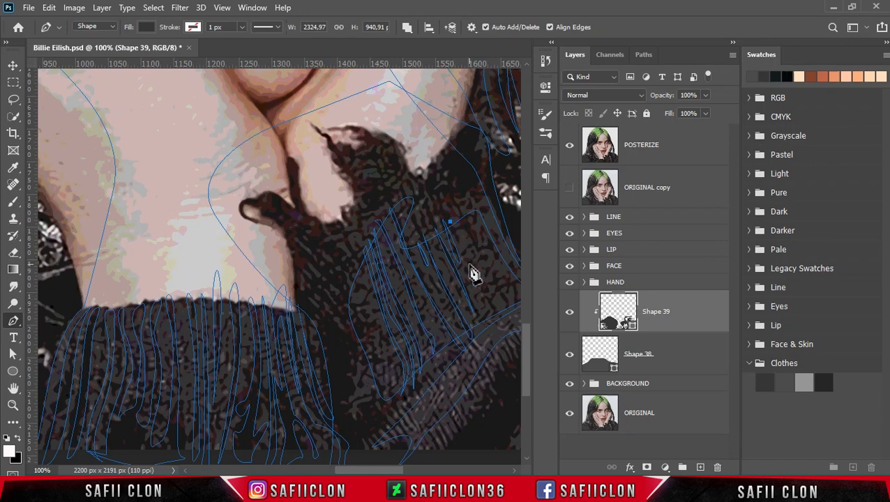
{"action": "left_click", "coordinate": [450, 222]}
{"action": "left_click", "coordinate": [485, 262]}
{"action": "left_click", "coordinate": [454, 215]}
Draw a thin rib shadow along the second cuff's wrist side, from its upper edge to the lower tip
{"action": "left_click_drag", "start_coordinate": [402, 471], "coordinate": [411, 470]}
{"action": "left_click", "coordinate": [300, 273]}
{"action": "left_click", "coordinate": [312, 312]}
{"action": "left_click", "coordinate": [342, 396]}
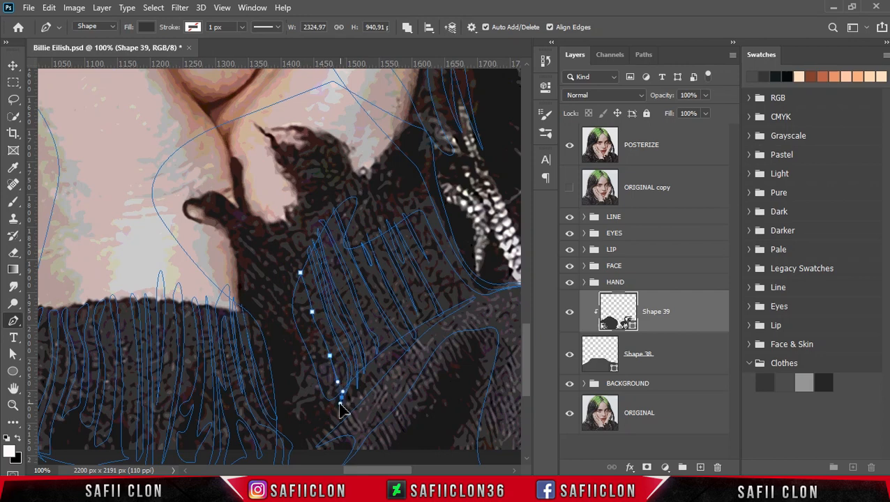
{"action": "left_click", "coordinate": [332, 356]}
{"action": "left_click", "coordinate": [300, 273]}
Add narrow rib shadows along the second cuff's outermost wrist-side edge, reaching its lower tip
{"action": "left_click", "coordinate": [292, 276]}
{"action": "left_click", "coordinate": [306, 325]}
{"action": "left_click", "coordinate": [318, 356]}
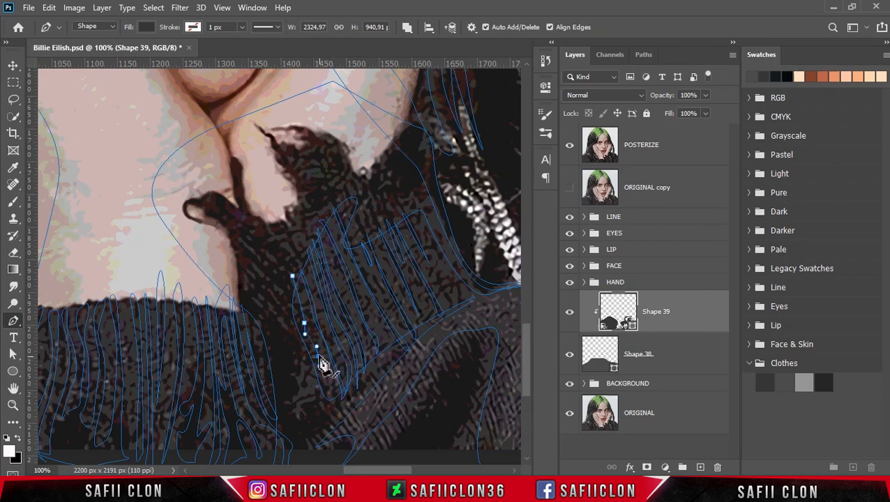
{"action": "left_click", "coordinate": [316, 346]}
{"action": "left_click", "coordinate": [292, 276]}
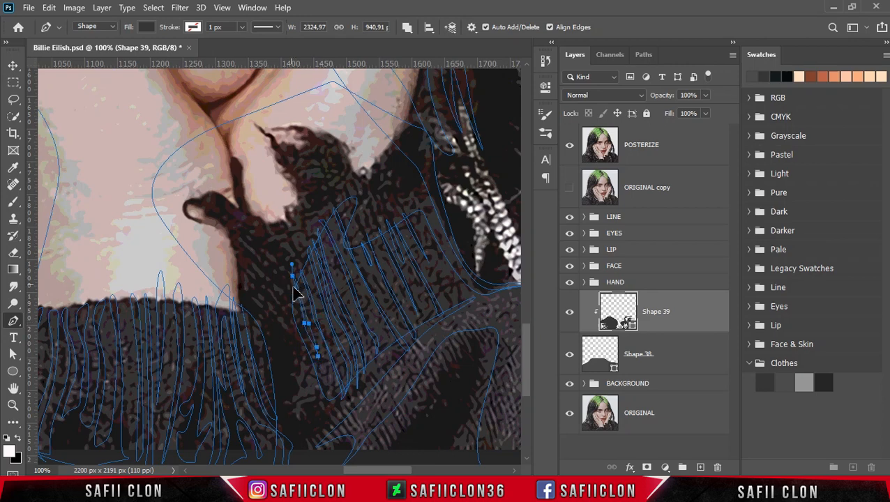
{"action": "left_click", "coordinate": [320, 373]}
{"action": "left_click_drag", "start_coordinate": [328, 401], "coordinate": [329, 409]}
Finish the rib path, hide the POSTERIZE layer and review both ribbed cuffs on the whole portrait
{"action": "left_click", "coordinate": [569, 145]}
{"action": "key", "text": "Return"}
{"action": "key", "text": "ctrl+minus"}
{"action": "key", "text": "ctrl+minus"}
{"action": "key", "text": "ctrl+minus"}
{"action": "key", "text": "ctrl+minus"}
{"action": "key", "text": "ctrl+plus"}
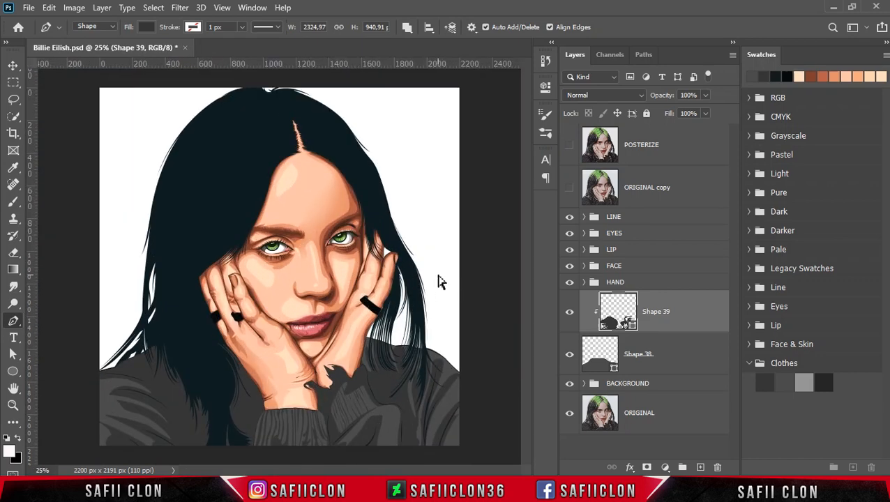
Draw a closed shadow shape along the first cuff's top edge and outer side, looping its path over the wrist
{"action": "key", "text": "ctrl+plus"}
{"action": "key", "text": "ctrl+plus"}
{"action": "key", "text": "ctrl+plus"}
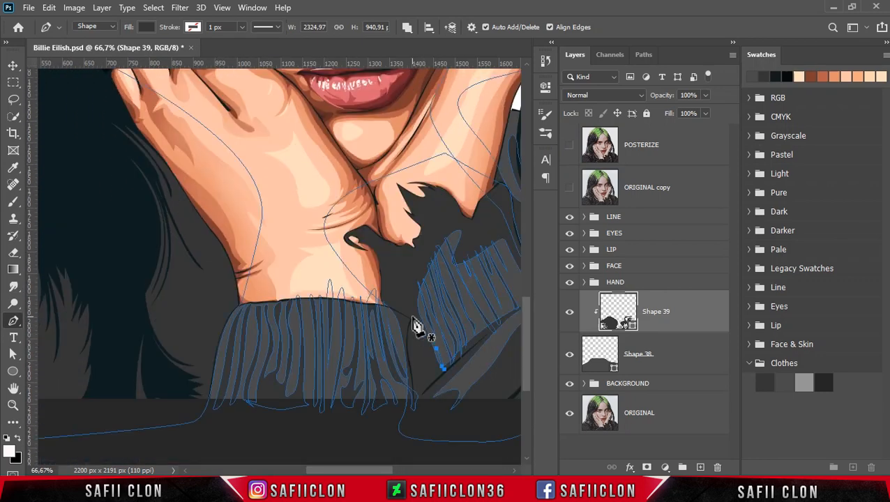
{"action": "left_click", "coordinate": [396, 313]}
{"action": "left_click_drag", "start_coordinate": [380, 308], "coordinate": [318, 303]}
{"action": "left_click_drag", "start_coordinate": [307, 301], "coordinate": [301, 301]}
{"action": "left_click_drag", "start_coordinate": [287, 304], "coordinate": [263, 310]}
{"action": "left_click_drag", "start_coordinate": [251, 308], "coordinate": [243, 311]}
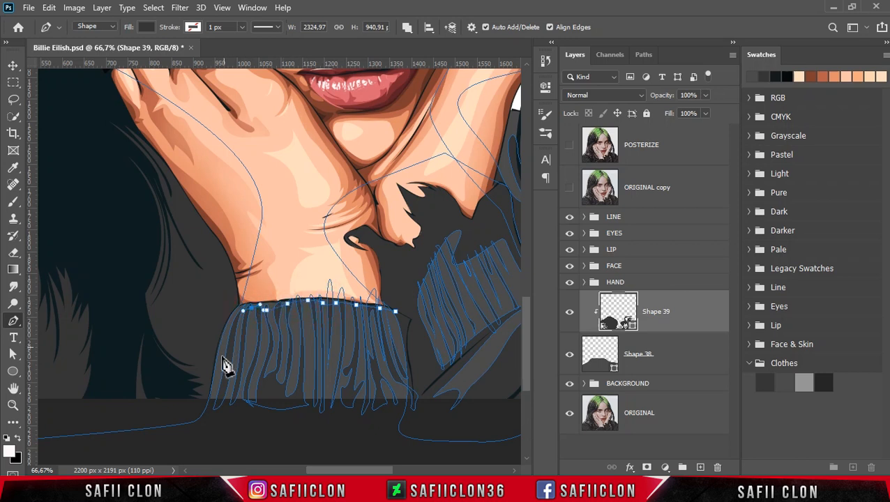
{"action": "left_click_drag", "start_coordinate": [189, 300], "coordinate": [189, 283]}
{"action": "left_click_drag", "start_coordinate": [277, 269], "coordinate": [314, 270]}
{"action": "left_click", "coordinate": [396, 313]}
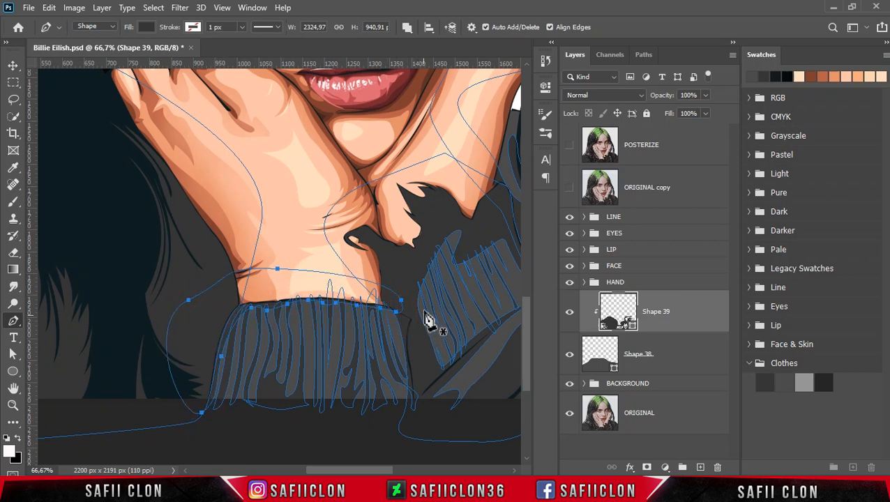
Close off the lower ends of the first cuff's ribs with a flat shadow shape reaching below the canvas
{"action": "left_click_drag", "start_coordinate": [410, 394], "coordinate": [385, 401]}
{"action": "left_click_drag", "start_coordinate": [197, 406], "coordinate": [175, 413]}
{"action": "left_click_drag", "start_coordinate": [327, 423], "coordinate": [393, 422]}
{"action": "left_click", "coordinate": [413, 401]}
Add a closed shadow shape where the second sleeve meets the wrist and the hanging hair
{"action": "left_click_drag", "start_coordinate": [379, 470], "coordinate": [394, 462]}
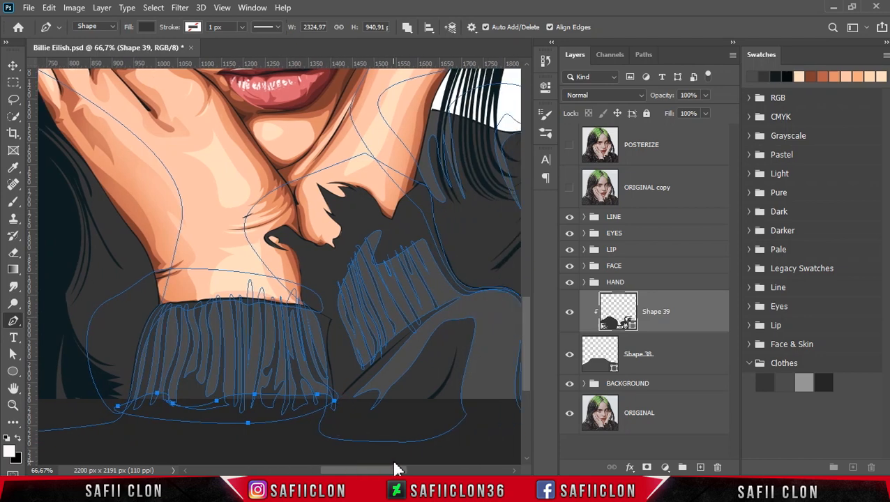
{"action": "left_click", "coordinate": [421, 182]}
{"action": "left_click_drag", "start_coordinate": [446, 104], "coordinate": [466, 83]}
{"action": "left_click", "coordinate": [414, 94]}
{"action": "left_click_drag", "start_coordinate": [382, 167], "coordinate": [394, 192]}
{"action": "left_click", "coordinate": [419, 197]}
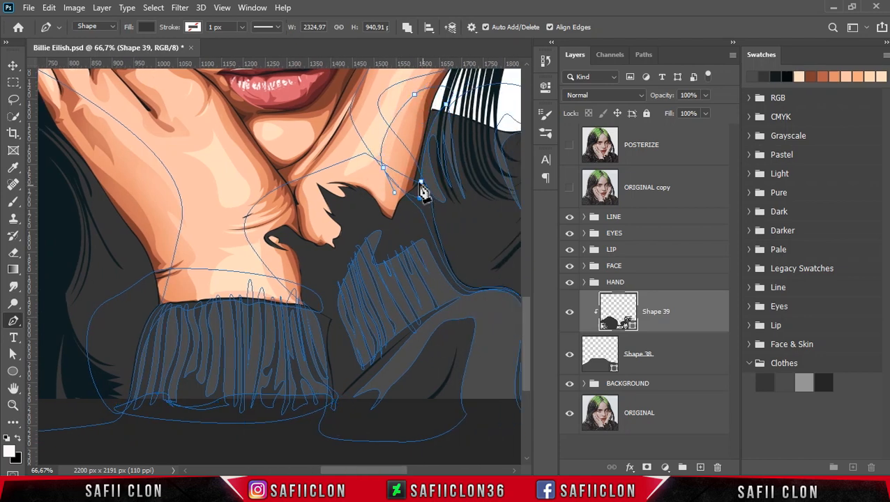
With the POSTERIZE layer shown, draw a thin pointed fold about 302 × 193 px low on the far sleeve as a new shape layer
{"action": "left_click_drag", "start_coordinate": [391, 469], "coordinate": [324, 440]}
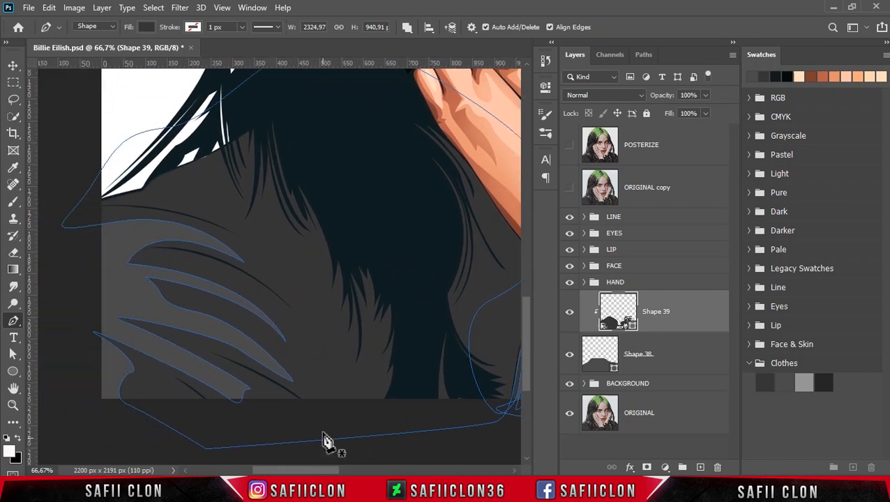
{"action": "left_click", "coordinate": [408, 28]}
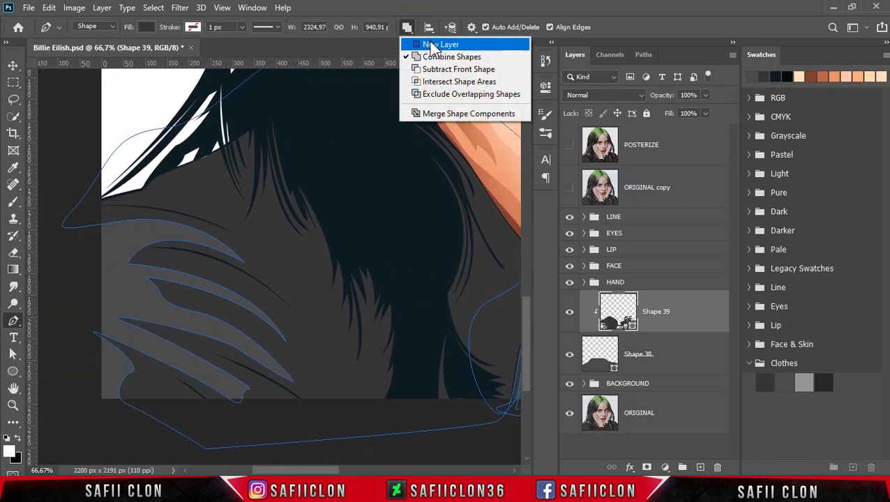
{"action": "left_click", "coordinate": [434, 46]}
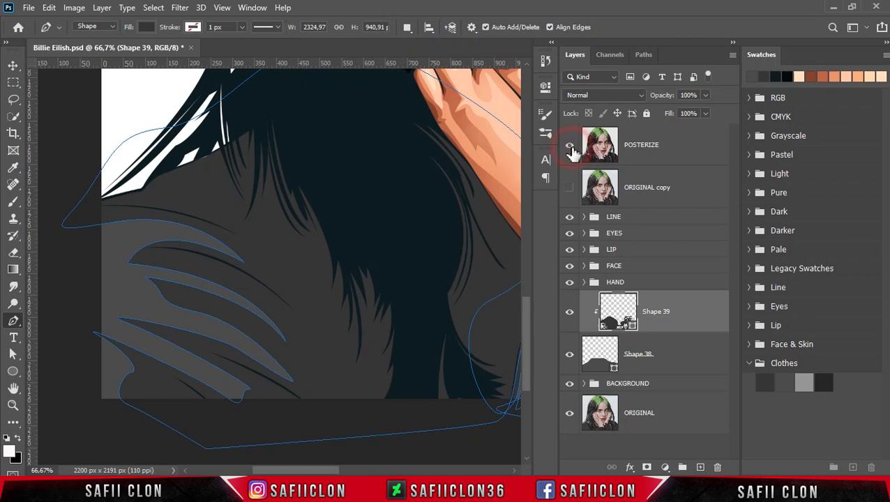
{"action": "left_click", "coordinate": [570, 148]}
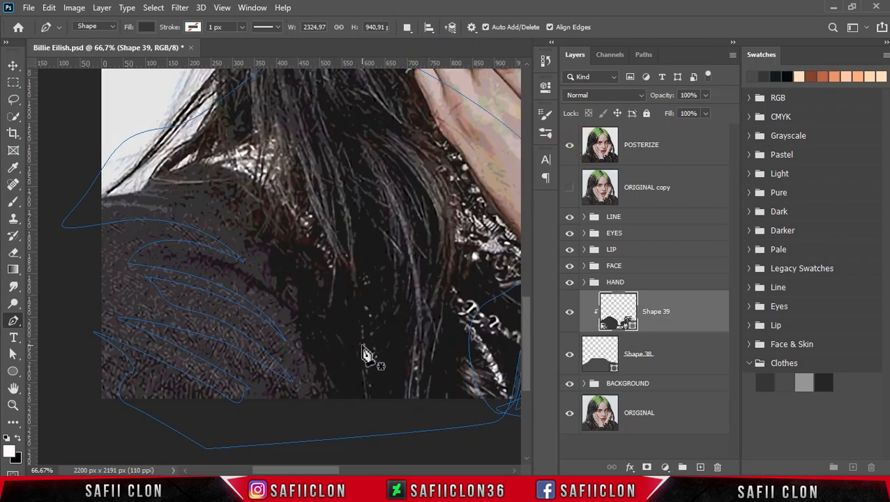
{"action": "left_click", "coordinate": [304, 413]}
{"action": "left_click_drag", "start_coordinate": [206, 347], "coordinate": [176, 336]}
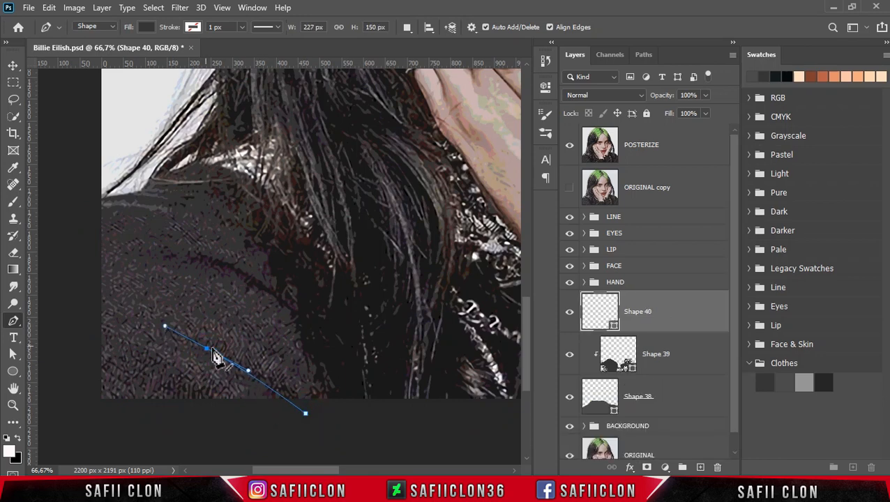
{"action": "left_click_drag", "start_coordinate": [314, 406], "coordinate": [354, 446]}
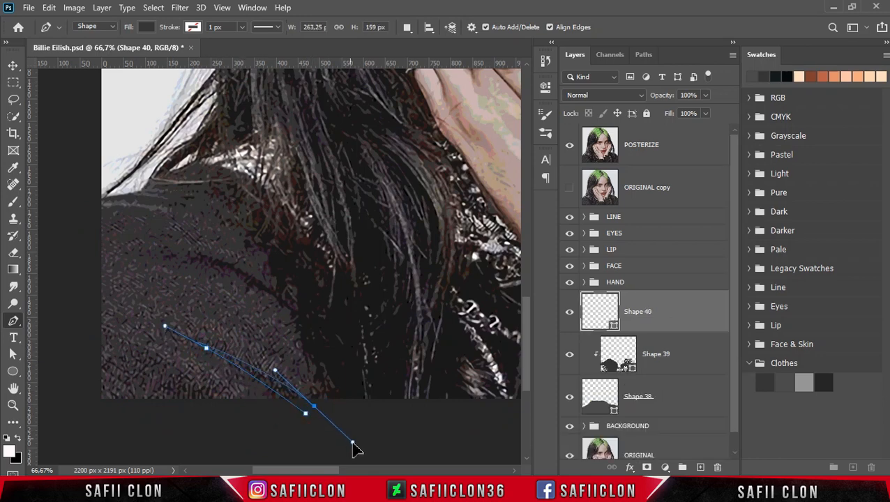
{"action": "left_click", "coordinate": [305, 413]}
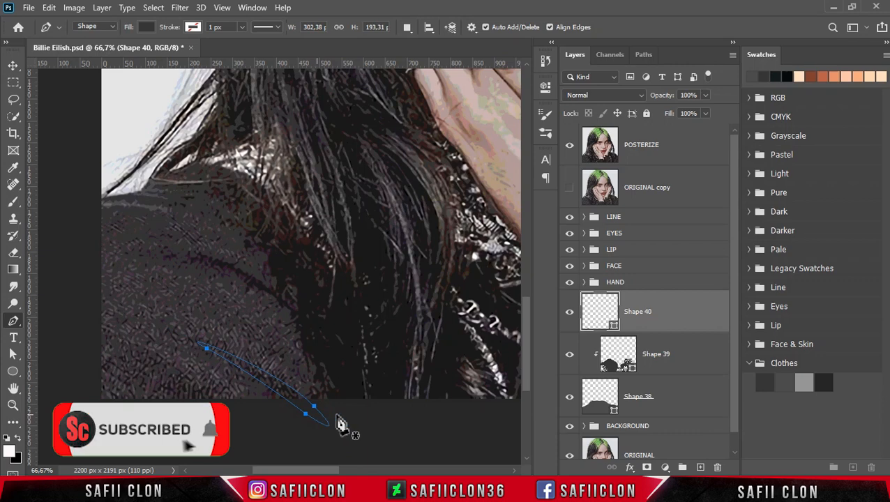
Hide the POSTERIZE layer and fill the new fold shape with the dark grey Clothes swatch 252525
{"action": "left_click", "coordinate": [569, 146]}
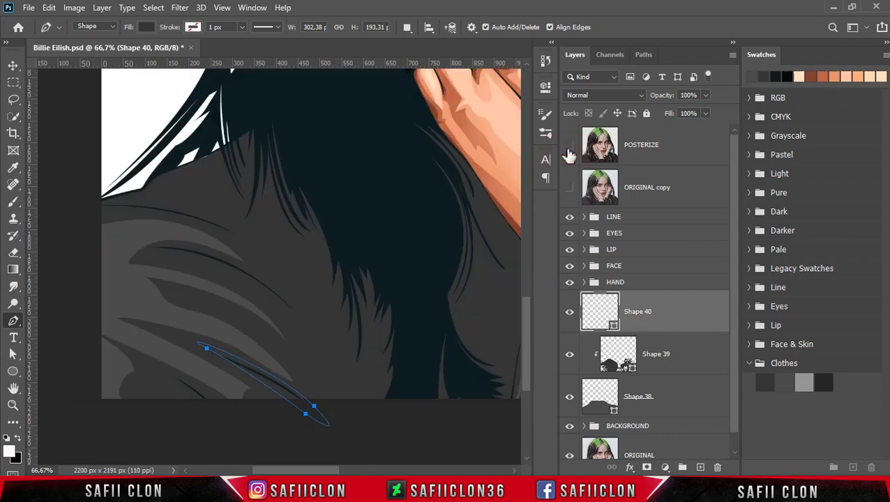
{"action": "double_click", "coordinate": [612, 327]}
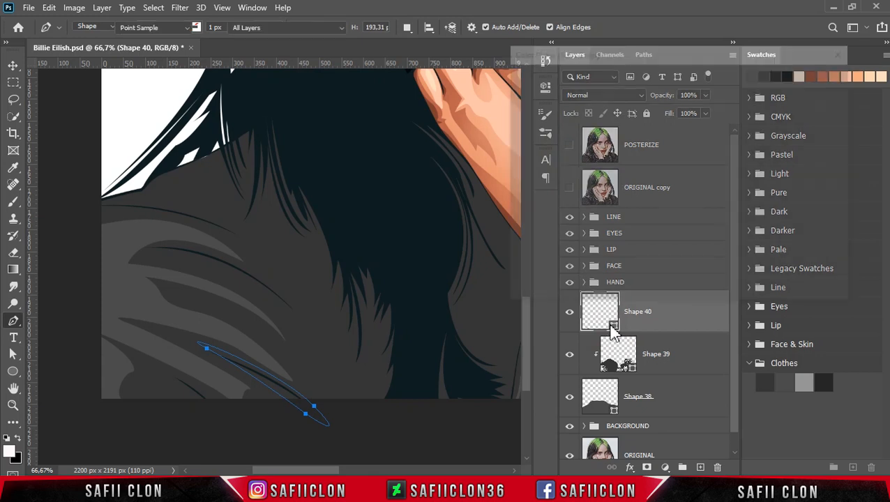
{"action": "left_click", "coordinate": [772, 383]}
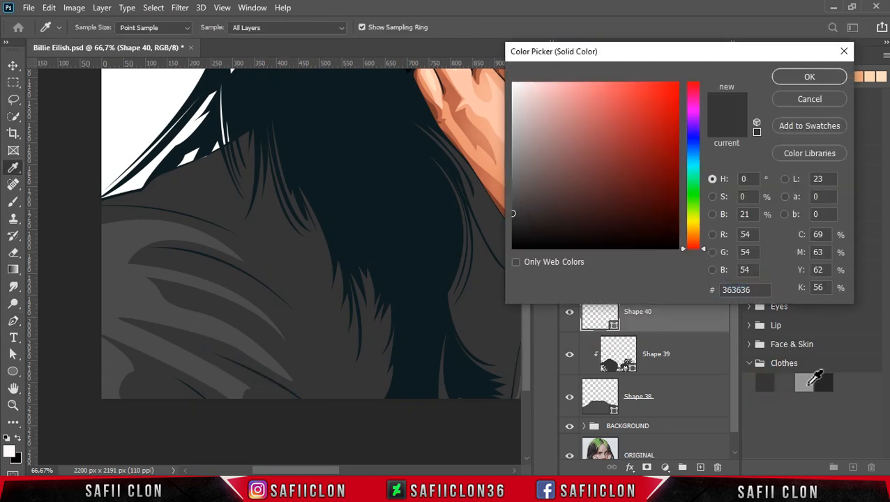
{"action": "left_click", "coordinate": [822, 381]}
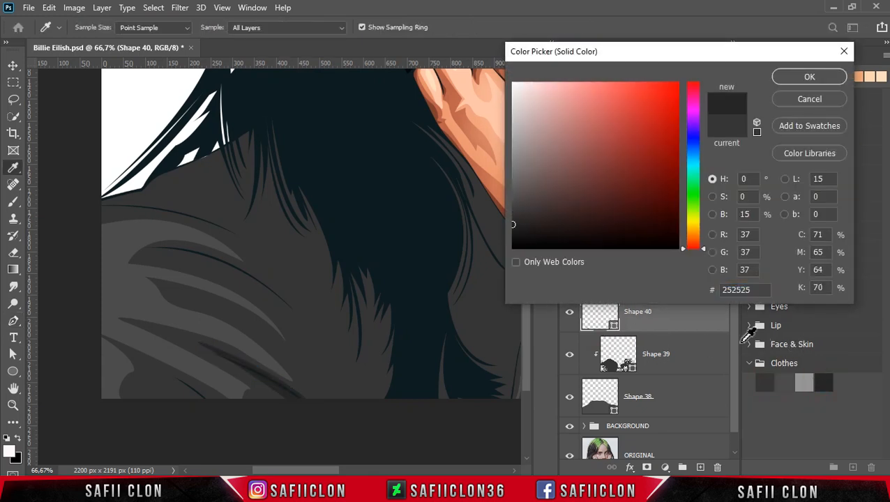
{"action": "left_click", "coordinate": [809, 77]}
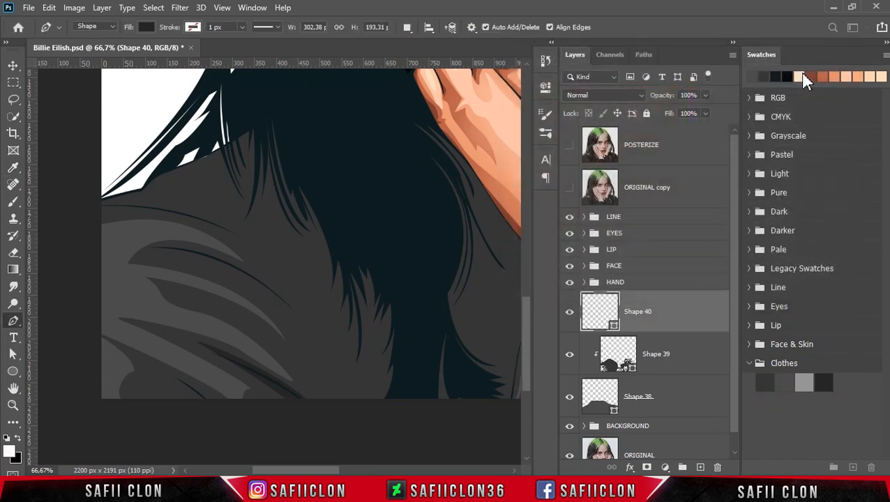
Set new paths to combine with the fold shape and clip its layer to the sweater base
{"action": "left_click", "coordinate": [406, 28]}
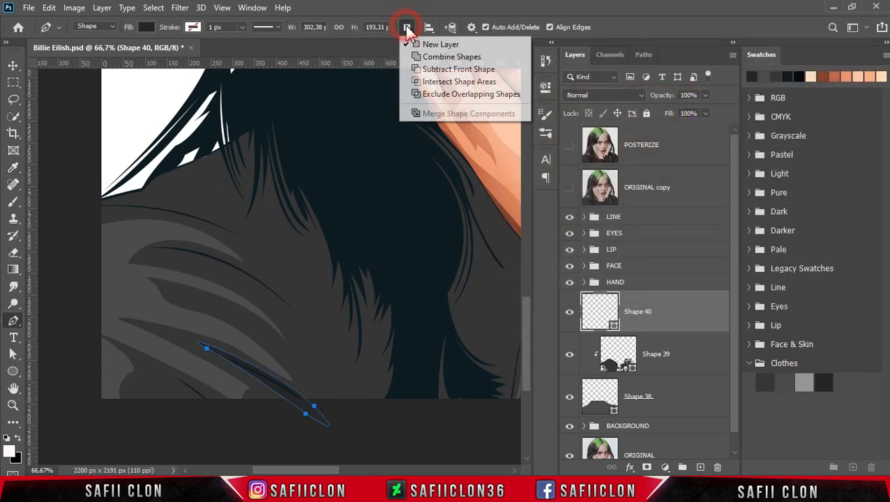
{"action": "left_click", "coordinate": [429, 58]}
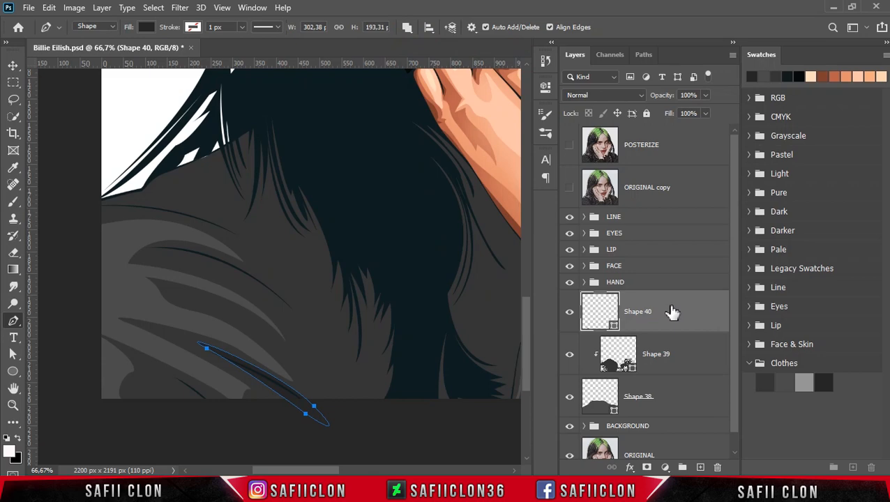
{"action": "right_click", "coordinate": [671, 312]}
{"action": "left_click", "coordinate": [703, 252]}
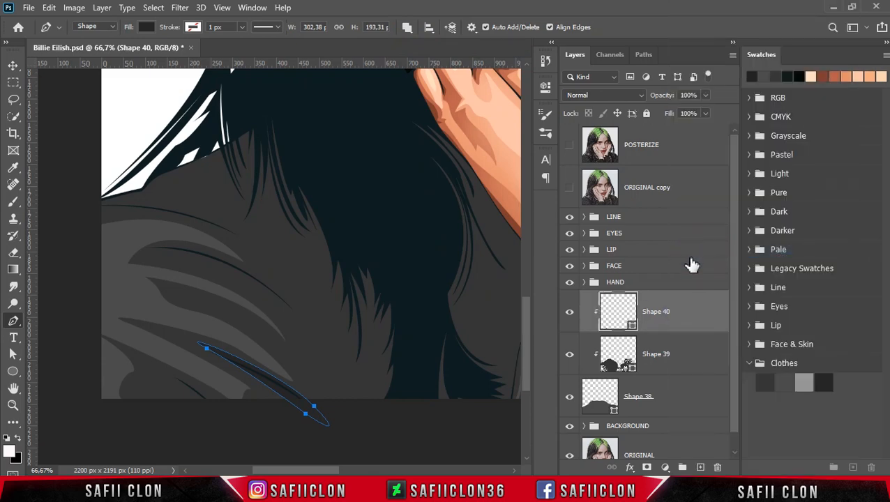
Start a new shadow path just below the far sleeve and trace its first pointed fold, comparing with the POSTERIZE layer
{"action": "left_click", "coordinate": [568, 147]}
{"action": "left_click", "coordinate": [326, 405]}
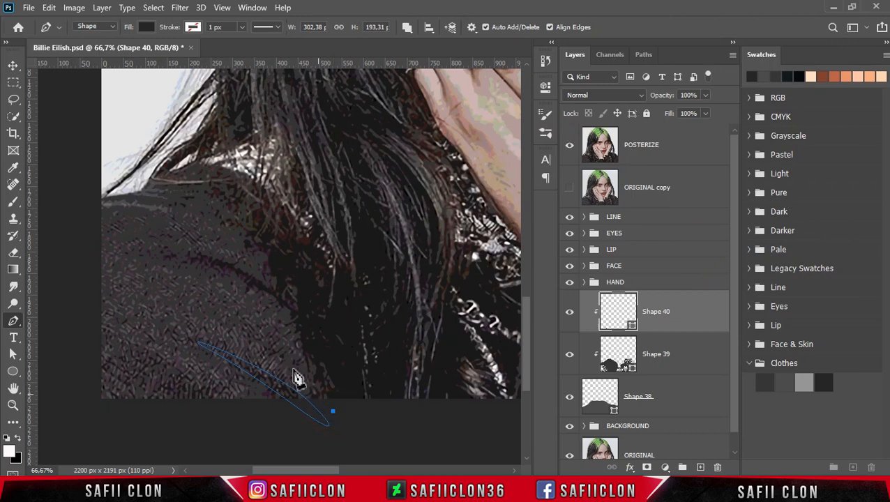
{"action": "left_click", "coordinate": [568, 147]}
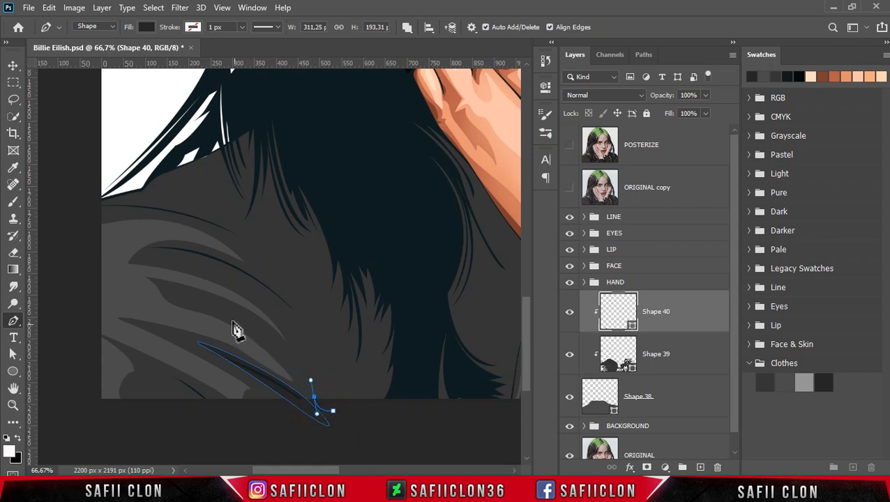
{"action": "left_click_drag", "start_coordinate": [180, 296], "coordinate": [116, 279]}
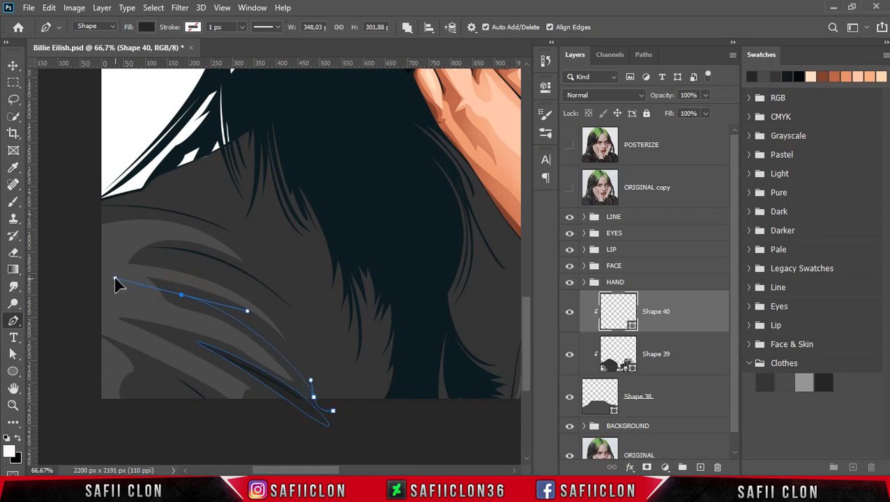
{"action": "left_click_drag", "start_coordinate": [307, 370], "coordinate": [363, 433]}
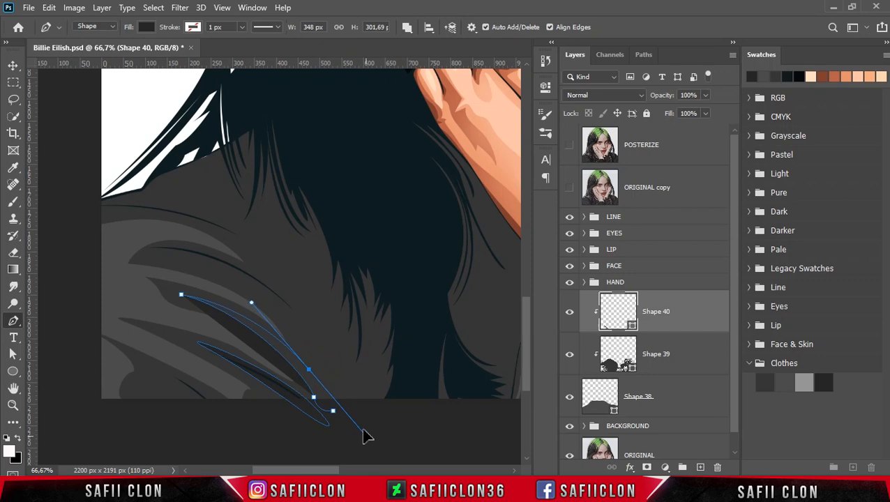
Extend the far-sleeve path with a second, longer pointed fold higher up, checking the POSTERIZE layer for its course
{"action": "left_click", "coordinate": [568, 144]}
{"action": "left_click_drag", "start_coordinate": [197, 261], "coordinate": [85, 228]}
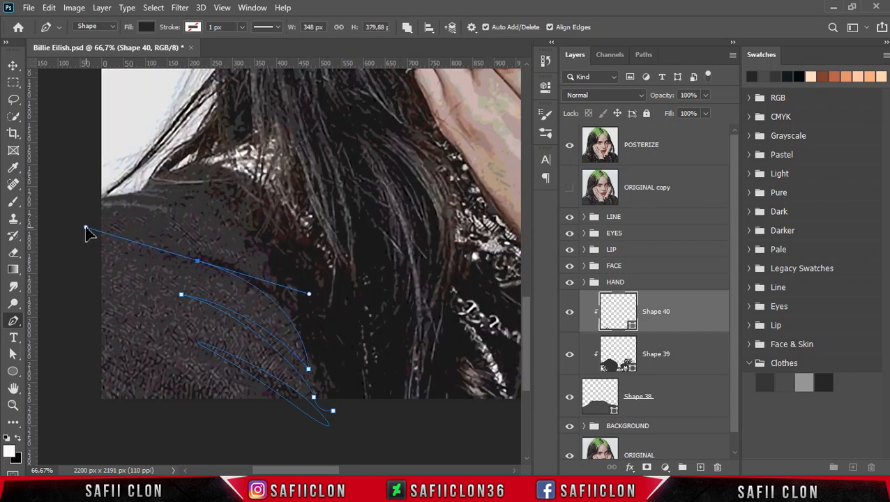
{"action": "left_click", "coordinate": [569, 145]}
{"action": "left_click", "coordinate": [198, 261], "text": "alt"}
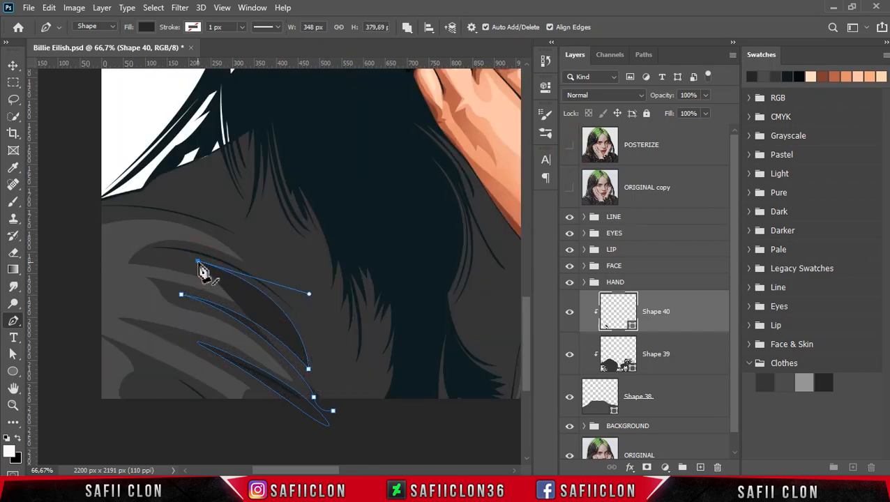
{"action": "left_click_drag", "start_coordinate": [198, 263], "coordinate": [151, 249]}
{"action": "left_click_drag", "start_coordinate": [263, 281], "coordinate": [353, 370]}
{"action": "left_click", "coordinate": [569, 145]}
{"action": "left_click", "coordinate": [291, 305], "text": "alt"}
Trace the next fold of the path out to the far shoulder's outer edge and back toward the hair
{"action": "left_click", "coordinate": [569, 145]}
{"action": "left_click_drag", "start_coordinate": [108, 207], "coordinate": [74, 208]}
{"action": "left_click", "coordinate": [206, 207], "text": "alt"}
{"action": "left_click_drag", "start_coordinate": [362, 249], "coordinate": [439, 303]}
{"action": "left_click", "coordinate": [569, 145]}
{"action": "left_click", "coordinate": [361, 249], "text": "alt"}
Add another narrow fold just under the far shoulder line and begin the next sharp tip above it
{"action": "left_click_drag", "start_coordinate": [263, 201], "coordinate": [200, 194]}
{"action": "left_click", "coordinate": [263, 201], "text": "alt"}
{"action": "left_click_drag", "start_coordinate": [415, 282], "coordinate": [462, 357]}
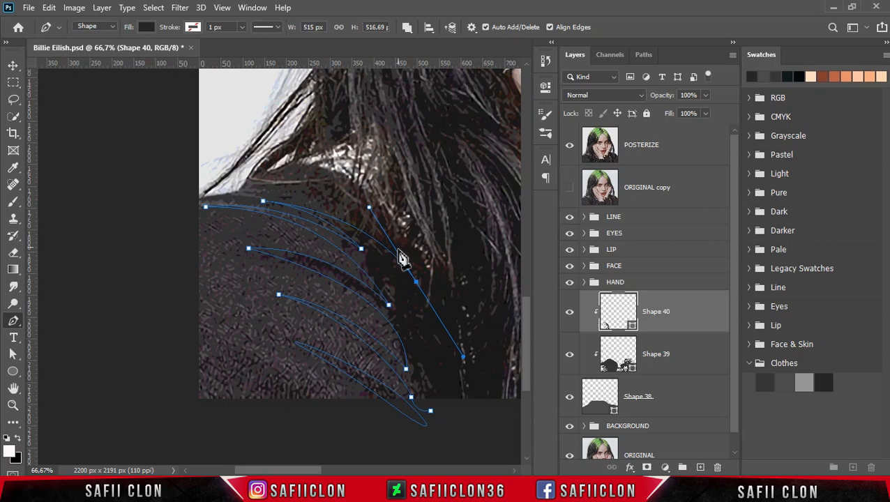
{"action": "left_click", "coordinate": [416, 282], "text": "alt"}
{"action": "left_click_drag", "start_coordinate": [282, 191], "coordinate": [183, 190]}
{"action": "left_click", "coordinate": [282, 192], "text": "alt"}
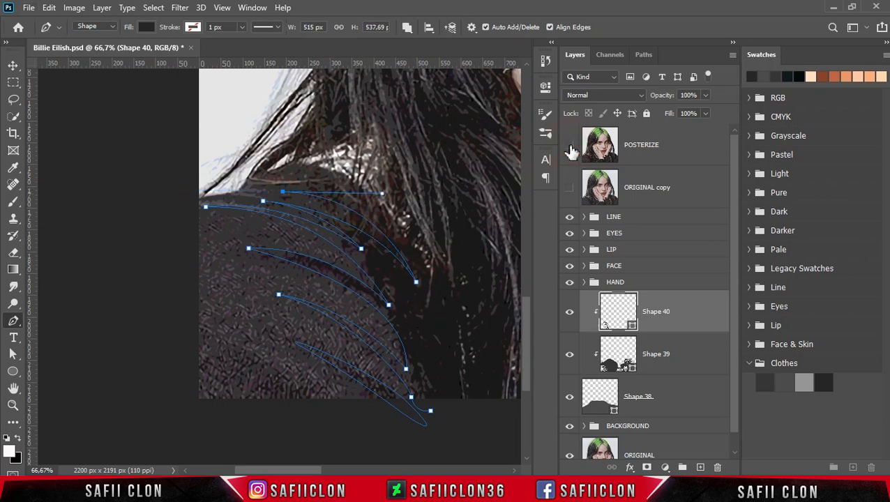
Trace the last small folds at the far shoulder's crest and lead the path up into the hair
{"action": "left_click", "coordinate": [241, 191]}
{"action": "left_click_drag", "start_coordinate": [289, 188], "coordinate": [297, 190]}
{"action": "left_click_drag", "start_coordinate": [388, 227], "coordinate": [428, 263]}
{"action": "left_click", "coordinate": [569, 145]}
{"action": "left_click_drag", "start_coordinate": [294, 176], "coordinate": [236, 176]}
{"action": "left_click_drag", "start_coordinate": [342, 103], "coordinate": [377, 89]}
{"action": "key", "text": "ctrl+minus"}
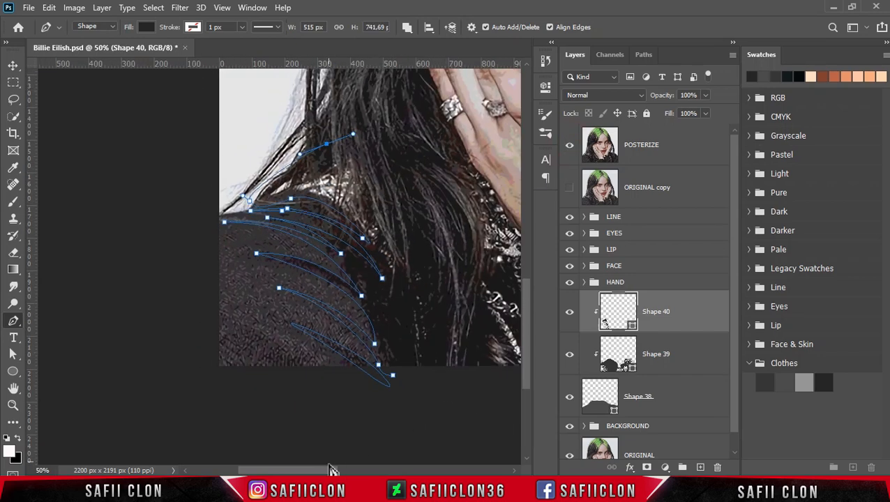
Carry the shadow path across the hair and hand area down toward the first wrist
{"action": "left_click_drag", "start_coordinate": [329, 469], "coordinate": [346, 469]}
{"action": "scroll", "coordinate": [259, 132], "scroll_direction": "up", "scroll_amount": 1}
{"action": "left_click_drag", "start_coordinate": [259, 128], "coordinate": [337, 105]}
{"action": "left_click_drag", "start_coordinate": [413, 124], "coordinate": [455, 159]}
{"action": "left_click_drag", "start_coordinate": [488, 269], "coordinate": [490, 290]}
{"action": "left_click_drag", "start_coordinate": [351, 470], "coordinate": [367, 470]}
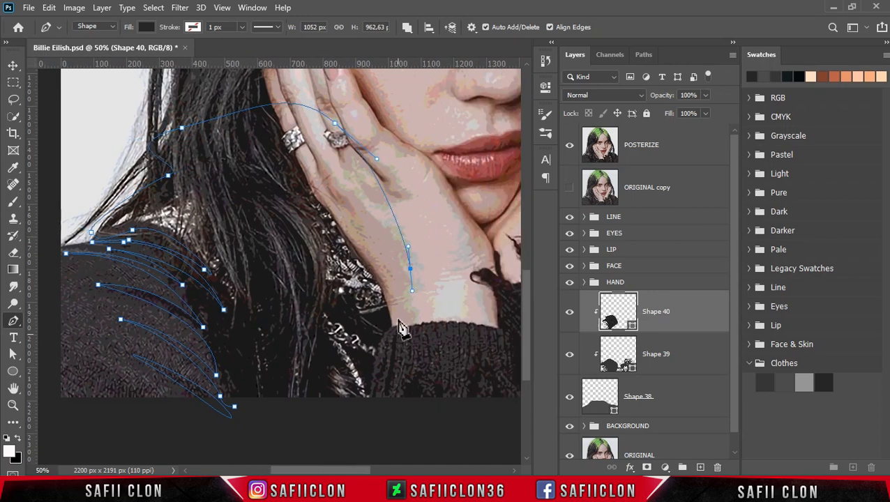
With the POSTERIZE layer hidden, run the path down the first cuff's hair-side edge and close it below the canvas
{"action": "left_click", "coordinate": [567, 146]}
{"action": "key", "text": "ctrl+plus"}
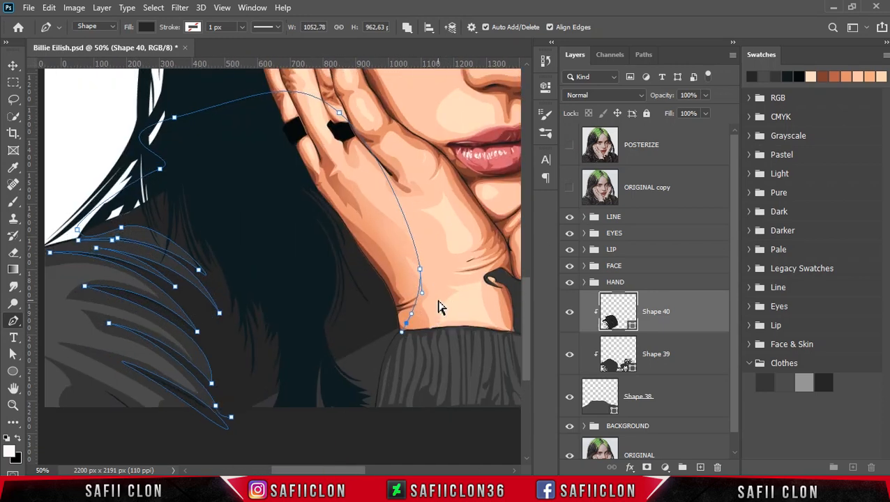
{"action": "scroll", "coordinate": [438, 312], "scroll_direction": "down", "scroll_amount": 2}
{"action": "left_click_drag", "start_coordinate": [353, 470], "coordinate": [364, 470]}
{"action": "left_click_drag", "start_coordinate": [355, 324], "coordinate": [352, 314]}
{"action": "left_click", "coordinate": [163, 339]}
Draw a closed shadow band following the first cuff's upper rim and the side facing the second sleeve
{"action": "scroll", "coordinate": [358, 401], "scroll_direction": "right", "scroll_amount": 2}
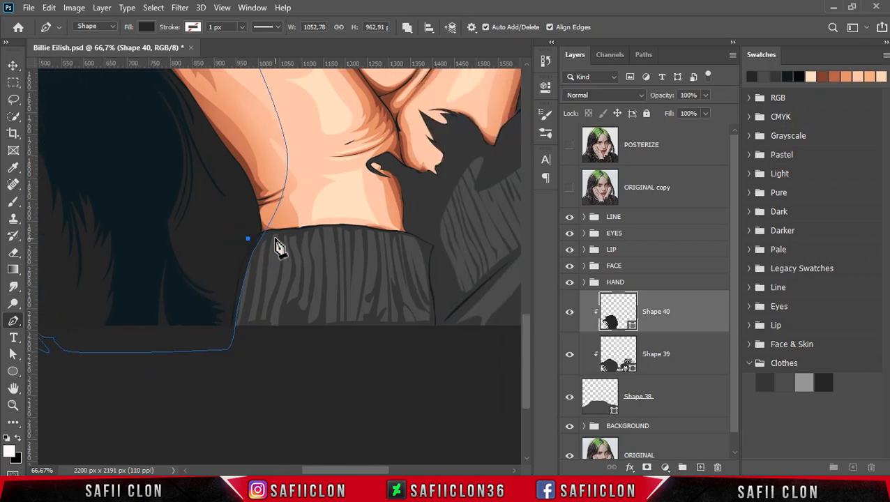
{"action": "left_click", "coordinate": [303, 230]}
{"action": "left_click", "coordinate": [347, 228]}
{"action": "left_click", "coordinate": [388, 231]}
{"action": "left_click_drag", "start_coordinate": [424, 246], "coordinate": [428, 258]}
{"action": "left_click_drag", "start_coordinate": [432, 330], "coordinate": [434, 346]}
{"action": "left_click_drag", "start_coordinate": [386, 469], "coordinate": [399, 469]}
{"action": "left_click_drag", "start_coordinate": [375, 330], "coordinate": [373, 324]}
{"action": "left_click_drag", "start_coordinate": [367, 239], "coordinate": [350, 226]}
{"action": "left_click_drag", "start_coordinate": [324, 219], "coordinate": [298, 210]}
{"action": "left_click", "coordinate": [225, 214]}
{"action": "left_click", "coordinate": [182, 238]}
Add a closed narrow shadow along the hair-side edge of the first cuff
{"action": "left_click_drag", "start_coordinate": [173, 335], "coordinate": [182, 325]}
{"action": "left_click_drag", "start_coordinate": [183, 292], "coordinate": [186, 276]}
{"action": "left_click_drag", "start_coordinate": [190, 240], "coordinate": [196, 233]}
{"action": "left_click", "coordinate": [199, 233]}
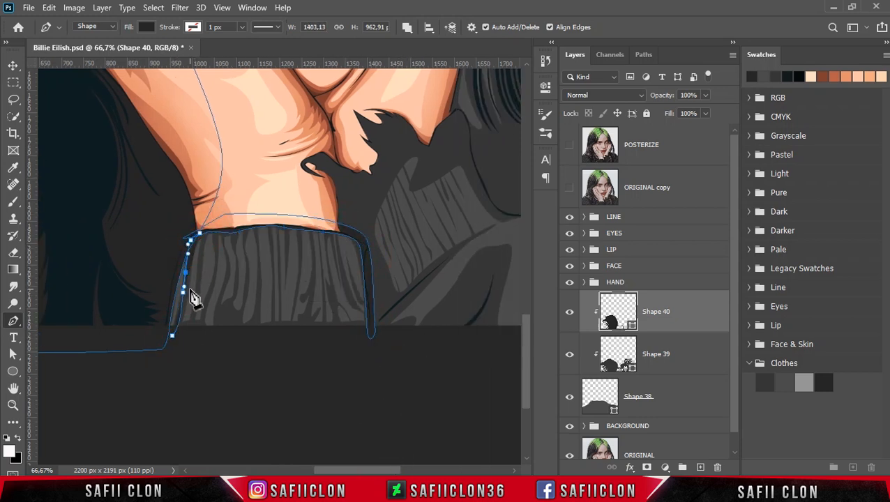
{"action": "key", "text": "ctrl+plus"}
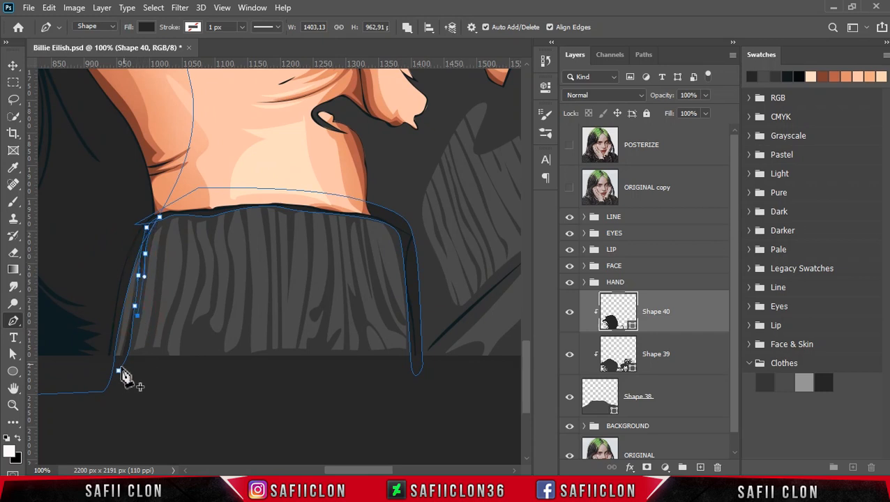
{"action": "left_click", "coordinate": [118, 372]}
Add a flat shadow and an arched notch along the first cuff's lower edge
{"action": "left_click", "coordinate": [118, 359]}
{"action": "left_click_drag", "start_coordinate": [130, 354], "coordinate": [142, 351]}
{"action": "mouse_move", "coordinate": [170, 360]}
{"action": "left_mouse_down"}
{"action": "mouse_move", "coordinate": [175, 370]}
{"action": "mouse_move", "coordinate": [184, 335]}
{"action": "left_mouse_up"}
{"action": "left_click", "coordinate": [118, 360]}
{"action": "left_click", "coordinate": [187, 367]}
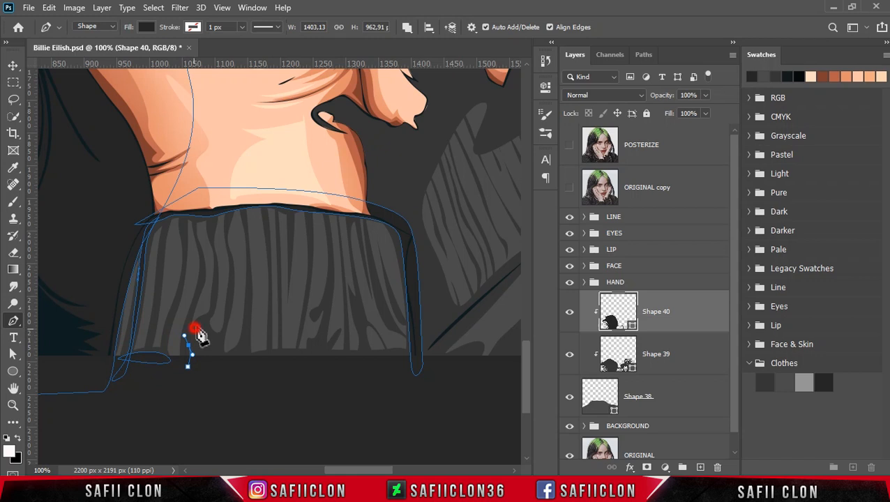
{"action": "left_click", "coordinate": [188, 366]}
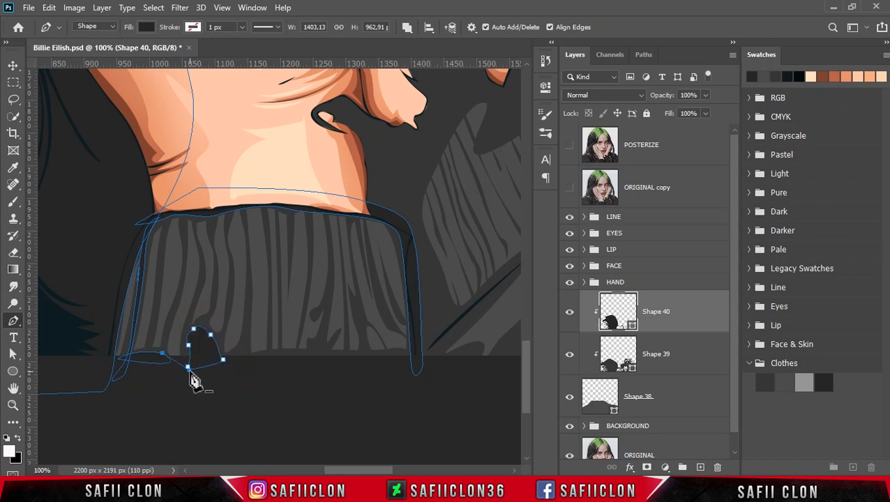
Draw thin closed rib shadows between the light ribs on the hair-side half of the first cuff
{"action": "left_click", "coordinate": [159, 359]}
{"action": "left_click_drag", "start_coordinate": [164, 344], "coordinate": [155, 311]}
{"action": "left_click", "coordinate": [159, 254]}
{"action": "left_click", "coordinate": [160, 254]}
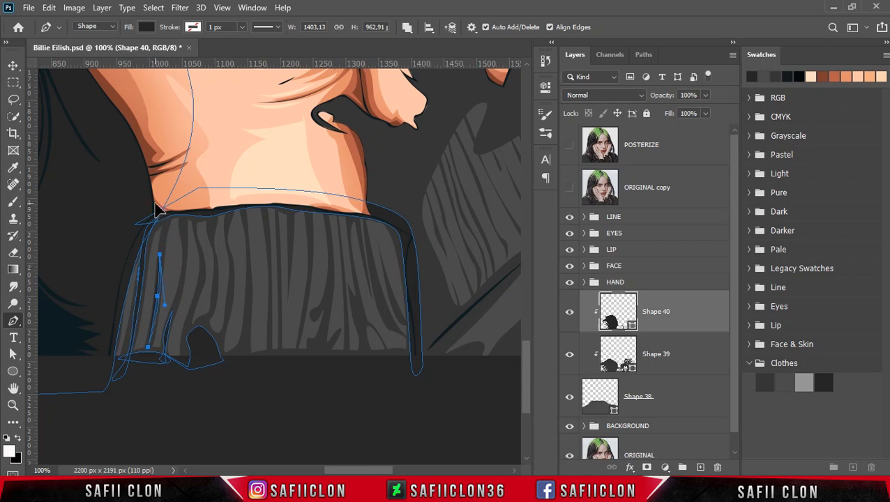
{"action": "left_click", "coordinate": [201, 253]}
{"action": "left_click_drag", "start_coordinate": [195, 300], "coordinate": [189, 311]}
{"action": "left_click", "coordinate": [201, 253]}
Add a small wedge under the first cuff's rim and a tapering rib shadow with a wide base near its middle
{"action": "left_click", "coordinate": [209, 212]}
{"action": "left_click", "coordinate": [211, 236]}
{"action": "left_click", "coordinate": [216, 211]}
{"action": "left_click", "coordinate": [208, 212]}
{"action": "left_click", "coordinate": [247, 275]}
{"action": "left_click_drag", "start_coordinate": [243, 336], "coordinate": [231, 355]}
{"action": "left_click", "coordinate": [235, 361]}
{"action": "left_click", "coordinate": [248, 361]}
{"action": "left_click", "coordinate": [245, 343]}
{"action": "left_click", "coordinate": [247, 275]}
Complete the first cuff's ribbing with a long thin rib, a wide spiked lower-edge shadow and a small pointed sliver
{"action": "left_click", "coordinate": [265, 223]}
{"action": "left_click_drag", "start_coordinate": [270, 284], "coordinate": [270, 302]}
{"action": "left_click_drag", "start_coordinate": [268, 347], "coordinate": [313, 353]}
{"action": "left_click", "coordinate": [259, 357]}
{"action": "left_click", "coordinate": [355, 356]}
{"action": "left_click", "coordinate": [403, 350]}
{"action": "left_click", "coordinate": [323, 374]}
{"action": "left_click", "coordinate": [350, 298]}
{"action": "left_click", "coordinate": [357, 326]}
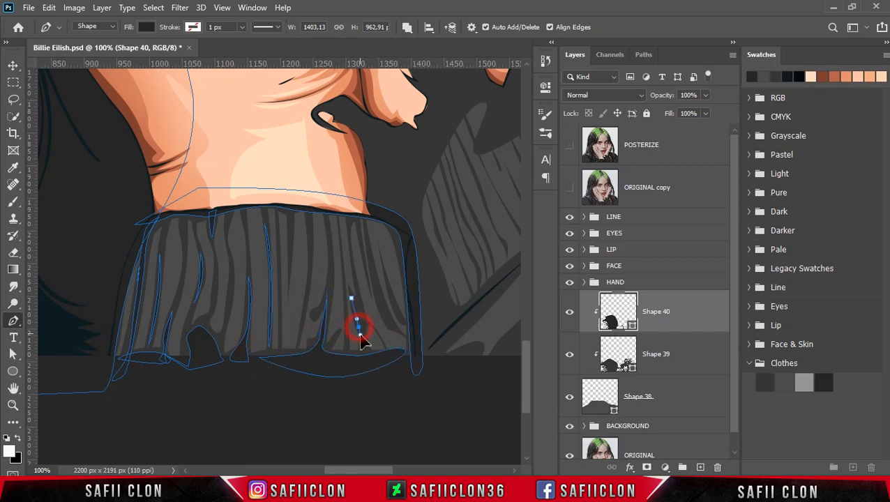
Start a shadow path on the second sleeve by tracing the curved leaf-shaped fold at its lower edge
{"action": "left_click_drag", "start_coordinate": [366, 471], "coordinate": [391, 471]}
{"action": "left_click", "coordinate": [569, 144]}
{"action": "left_click", "coordinate": [569, 145]}
{"action": "left_click_drag", "start_coordinate": [379, 375], "coordinate": [415, 359]}
{"action": "left_click_drag", "start_coordinate": [429, 279], "coordinate": [432, 247]}
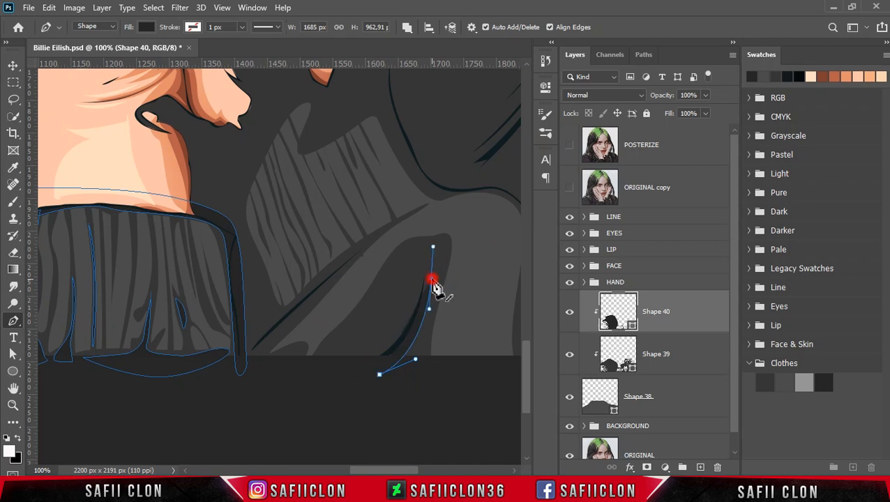
{"action": "left_click_drag", "start_coordinate": [297, 362], "coordinate": [383, 380]}
{"action": "left_click", "coordinate": [297, 363], "text": "alt"}
Continue the path as a narrow pointed crease between the second sleeve and its ribbed cuff
{"action": "left_click", "coordinate": [258, 354]}
{"action": "left_click_drag", "start_coordinate": [327, 281], "coordinate": [352, 262]}
{"action": "left_click_drag", "start_coordinate": [409, 216], "coordinate": [434, 204]}
{"action": "left_click", "coordinate": [409, 217], "text": "alt"}
{"action": "left_click_drag", "start_coordinate": [327, 281], "coordinate": [298, 303]}
{"action": "left_click", "coordinate": [267, 328]}
Trace the path upward between the two cuffs to the dark strand at the wrist, consulting the POSTERIZE layer
{"action": "left_click_drag", "start_coordinate": [248, 257], "coordinate": [237, 231]}
{"action": "scroll", "coordinate": [234, 240], "scroll_direction": "up", "scroll_amount": 2}
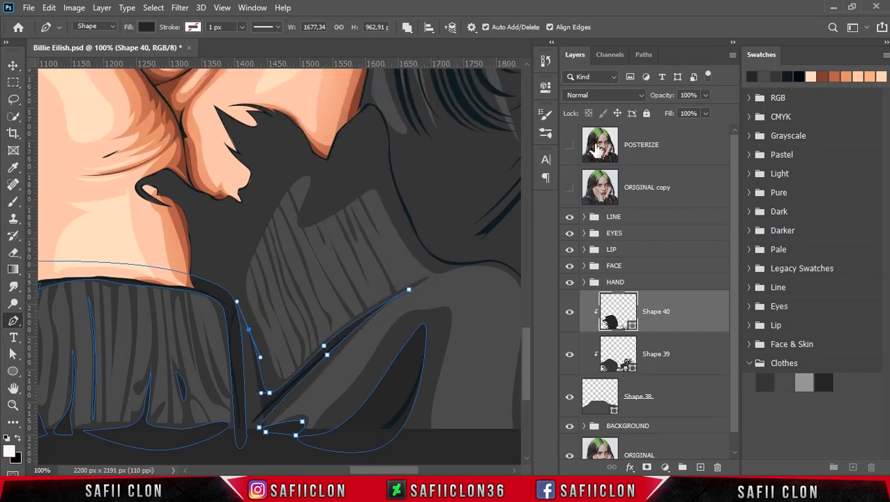
{"action": "left_click", "coordinate": [569, 147]}
{"action": "left_click", "coordinate": [569, 145]}
{"action": "left_click_drag", "start_coordinate": [207, 267], "coordinate": [195, 261]}
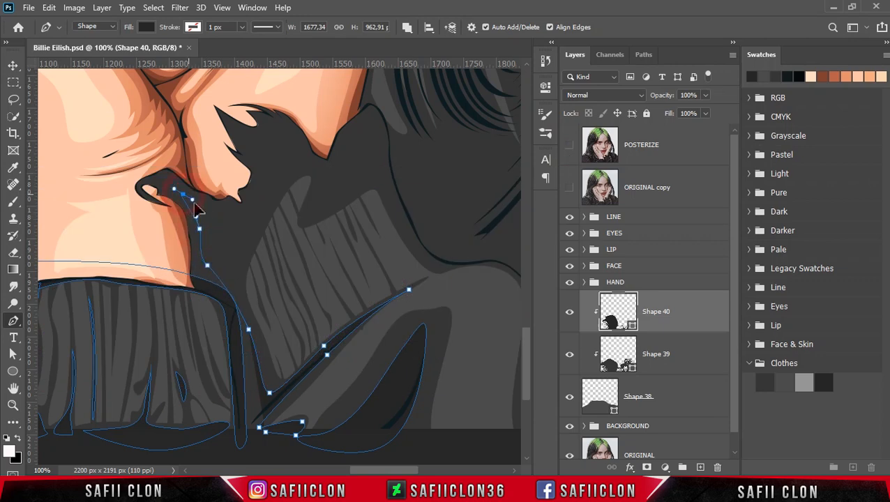
Trace a row of jagged spikes in the dark area below the fingertips, comparing with the POSTERIZE layer
{"action": "left_click_drag", "start_coordinate": [260, 223], "coordinate": [276, 174]}
{"action": "left_click_drag", "start_coordinate": [261, 136], "coordinate": [317, 171]}
{"action": "left_click", "coordinate": [569, 144]}
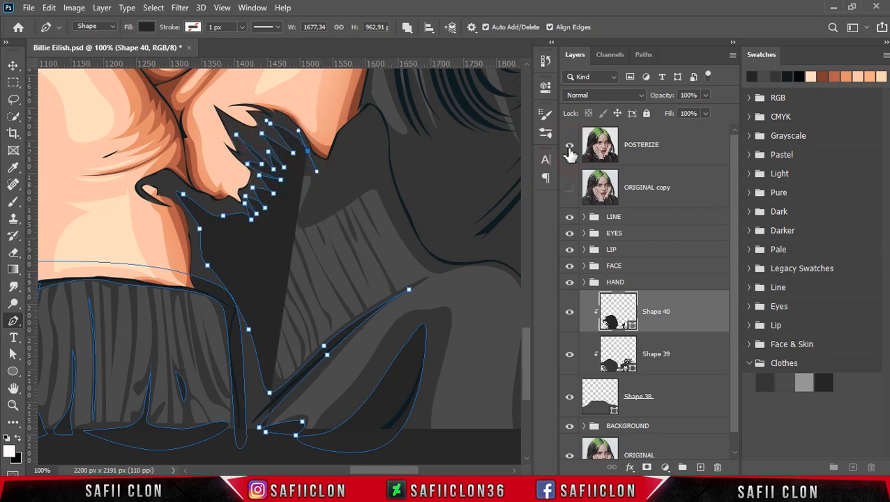
{"action": "left_click", "coordinate": [569, 144]}
{"action": "left_click", "coordinate": [275, 211]}
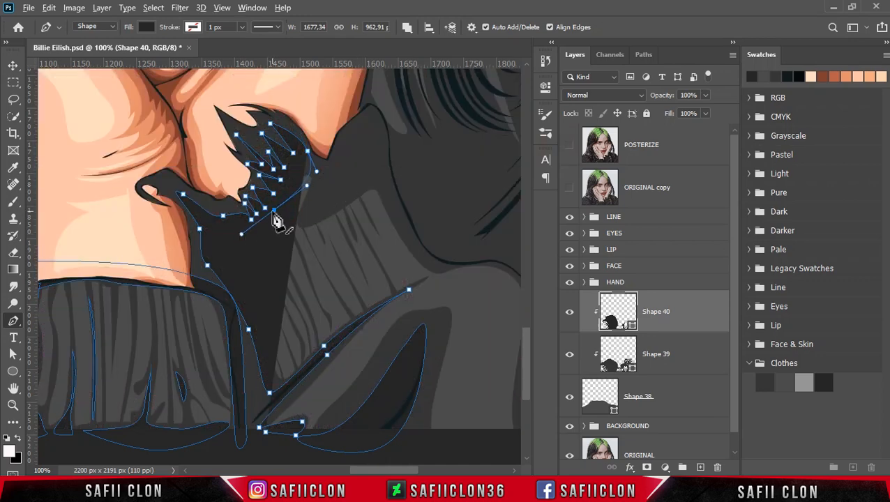
Run the path over the top of the second cuff, along the sleeve's bend and down past the canvas edge
{"action": "left_click_drag", "start_coordinate": [330, 170], "coordinate": [383, 176]}
{"action": "left_click_drag", "start_coordinate": [396, 218], "coordinate": [479, 263]}
{"action": "left_click_drag", "start_coordinate": [405, 471], "coordinate": [421, 471]}
{"action": "left_click_drag", "start_coordinate": [382, 280], "coordinate": [393, 304]}
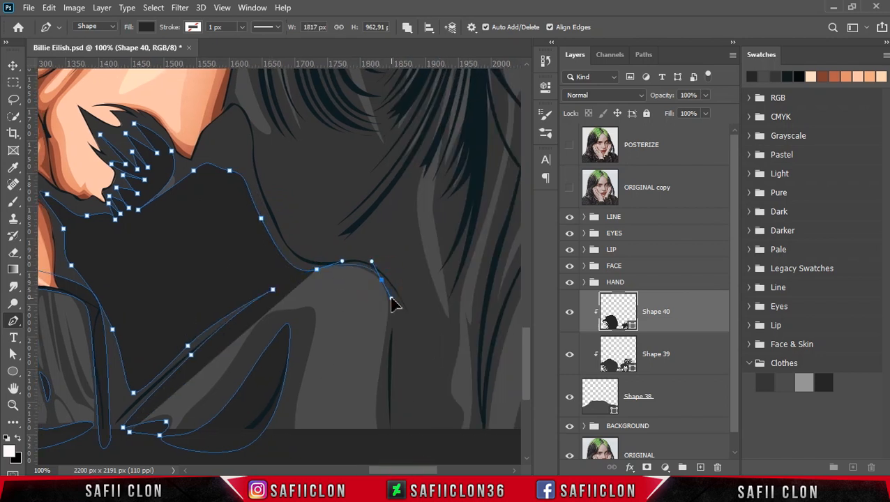
{"action": "left_click_drag", "start_coordinate": [387, 361], "coordinate": [396, 439]}
Trace back up the outer side of the second sleeve's outline, past the cuff's corner and onto the hand
{"action": "left_click_drag", "start_coordinate": [394, 341], "coordinate": [301, 260]}
{"action": "left_click", "coordinate": [268, 208]}
{"action": "left_click_drag", "start_coordinate": [253, 161], "coordinate": [253, 134]}
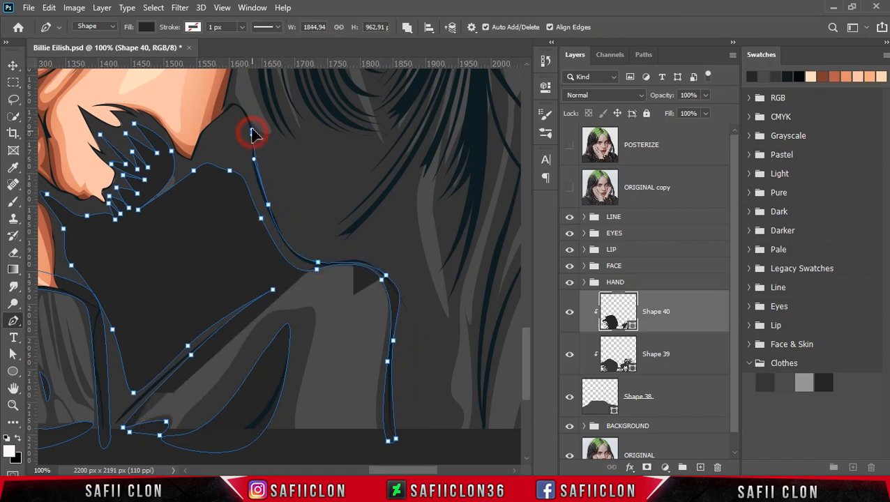
{"action": "left_click", "coordinate": [234, 105]}
{"action": "left_click_drag", "start_coordinate": [178, 115], "coordinate": [96, 83]}
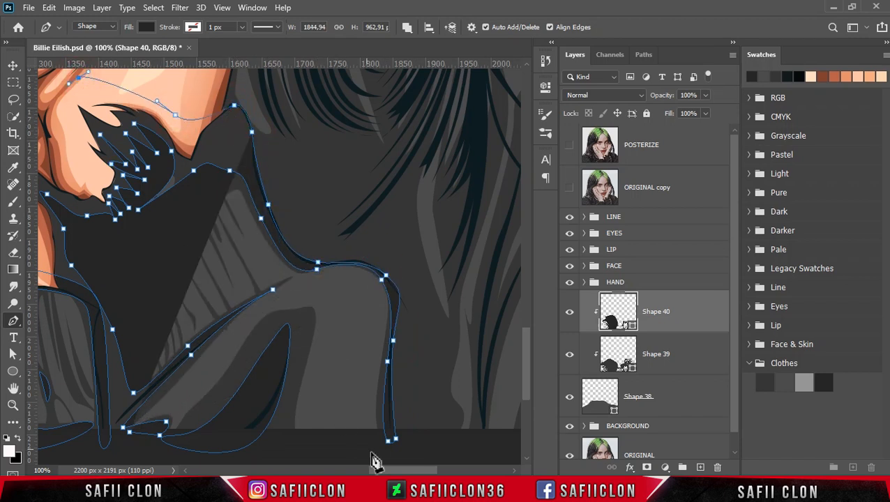
Bring the path down over the wrist and along the first cuff's side, and close the second-sleeve shadow
{"action": "left_click_drag", "start_coordinate": [383, 473], "coordinate": [374, 473]}
{"action": "left_click", "coordinate": [70, 159]}
{"action": "left_click", "coordinate": [70, 223]}
{"action": "left_click", "coordinate": [120, 281]}
{"action": "left_click_drag", "start_coordinate": [161, 305], "coordinate": [167, 320]}
{"action": "left_click_drag", "start_coordinate": [179, 411], "coordinate": [177, 438]}
{"action": "left_click", "coordinate": [202, 432]}
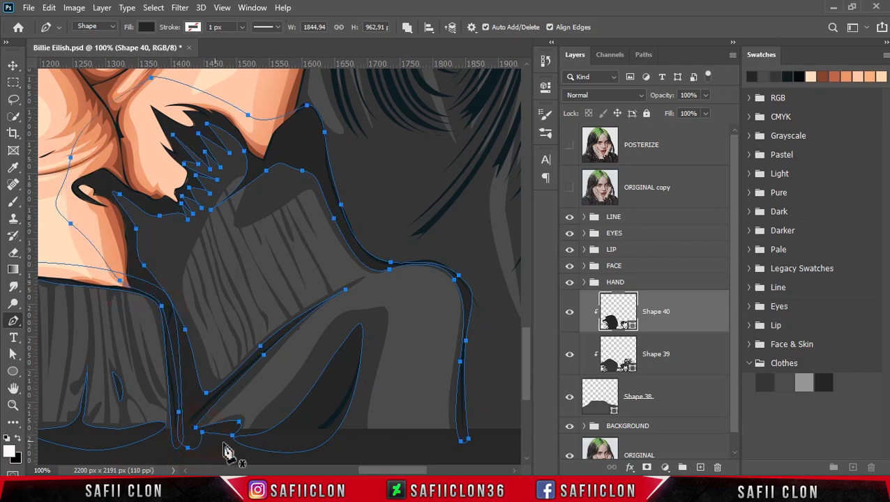
Review the shaded sweater, cuffs and sleeves against the rest of the portrait
{"action": "key", "text": "ctrl+minus"}
{"action": "key", "text": "ctrl+minus"}
{"action": "key", "text": "ctrl+minus"}
{"action": "key", "text": "ctrl+minus"}
{"action": "key", "text": "ctrl+minus"}
{"action": "key", "text": "ctrl+plus"}
{"action": "key", "text": "ctrl+plus"}
{"action": "scroll", "coordinate": [455, 390], "scroll_direction": "down", "scroll_amount": 5}
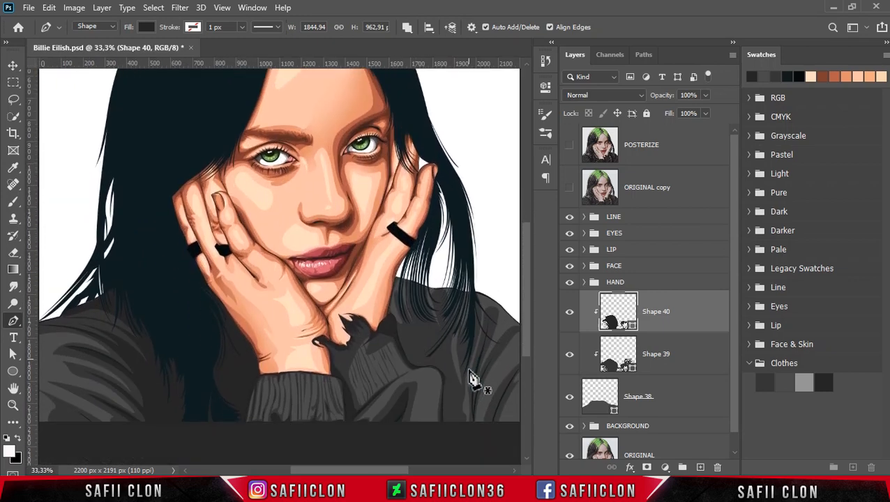
{"action": "scroll", "coordinate": [464, 373], "scroll_direction": "down", "scroll_amount": 2}
{"action": "scroll", "coordinate": [468, 357], "scroll_direction": "up", "scroll_amount": 1}
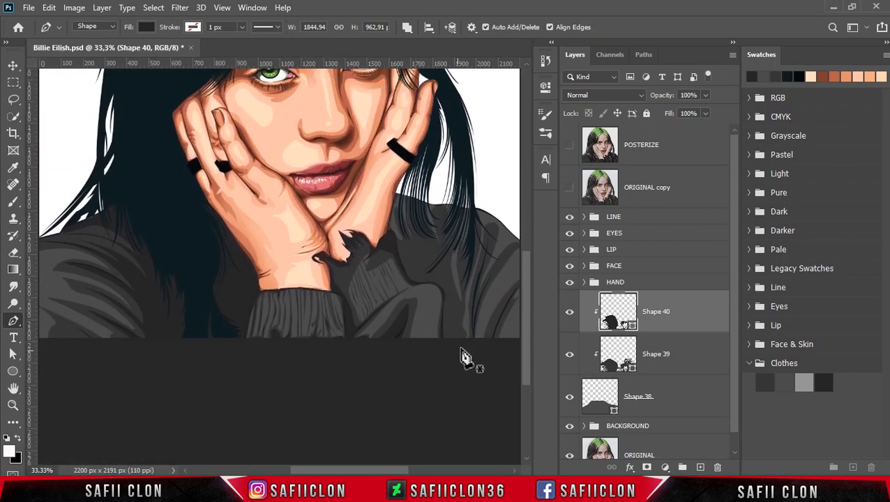
Draw a closed pointed fold shadow at the lower outer edge of the opposite shoulder
{"action": "scroll", "coordinate": [433, 390], "scroll_direction": "right", "scroll_amount": 3}
{"action": "key", "text": "ctrl+plus"}
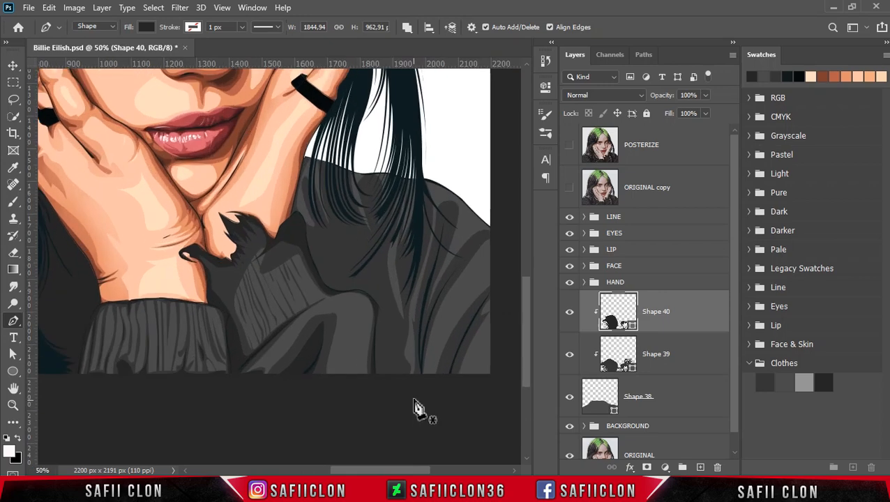
{"action": "left_click", "coordinate": [452, 386]}
{"action": "left_click_drag", "start_coordinate": [480, 324], "coordinate": [515, 282]}
{"action": "left_click", "coordinate": [480, 324], "text": "alt"}
{"action": "left_click", "coordinate": [500, 286], "text": "alt"}
{"action": "left_click_drag", "start_coordinate": [438, 380], "coordinate": [422, 454]}
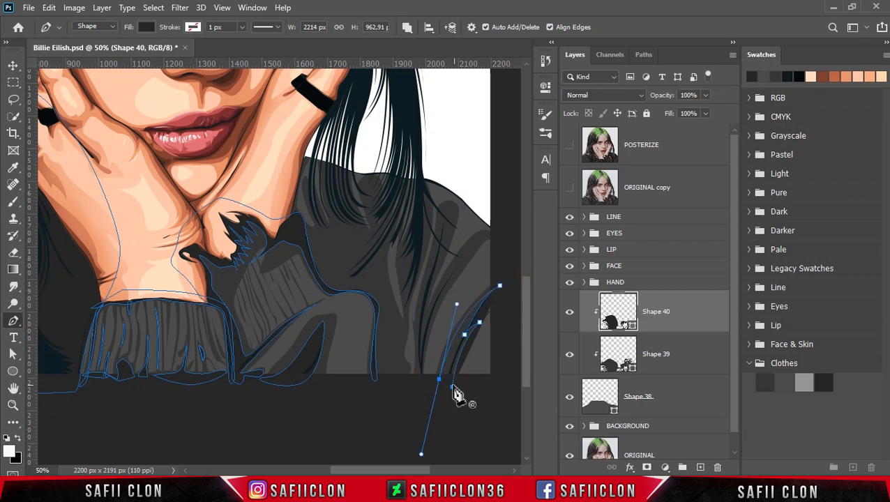
{"action": "left_click", "coordinate": [453, 387]}
Draw a closed two-pronged fold shadow rising from the canvas's bottom edge up the opposite shoulder, just inward of the pointed fold
{"action": "left_click", "coordinate": [421, 380]}
{"action": "left_click_drag", "start_coordinate": [479, 244], "coordinate": [507, 180]}
{"action": "left_click", "coordinate": [444, 242], "text": "alt"}
{"action": "left_click_drag", "start_coordinate": [388, 323], "coordinate": [361, 406]}
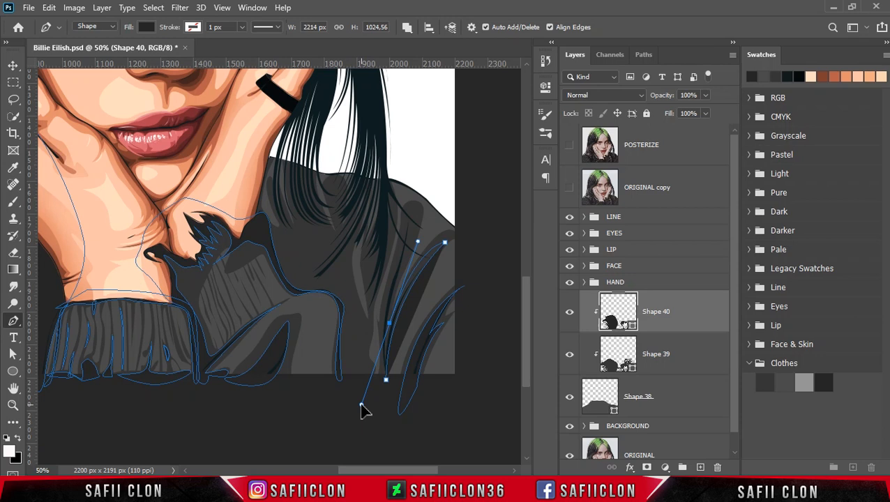
{"action": "left_click", "coordinate": [389, 323], "text": "alt"}
{"action": "left_click_drag", "start_coordinate": [402, 268], "coordinate": [414, 242]}
{"action": "left_click", "coordinate": [410, 213]}
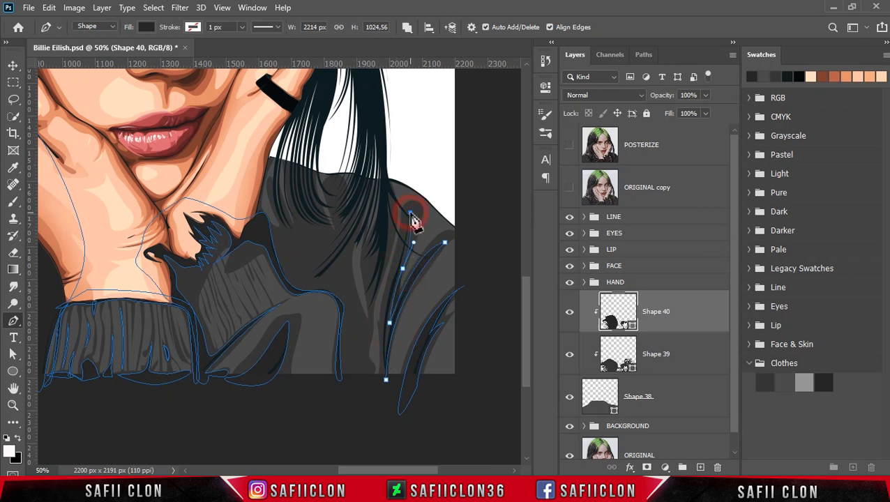
{"action": "left_click_drag", "start_coordinate": [387, 294], "coordinate": [385, 314]}
{"action": "left_click_drag", "start_coordinate": [380, 373], "coordinate": [378, 388]}
{"action": "left_click", "coordinate": [386, 380]}
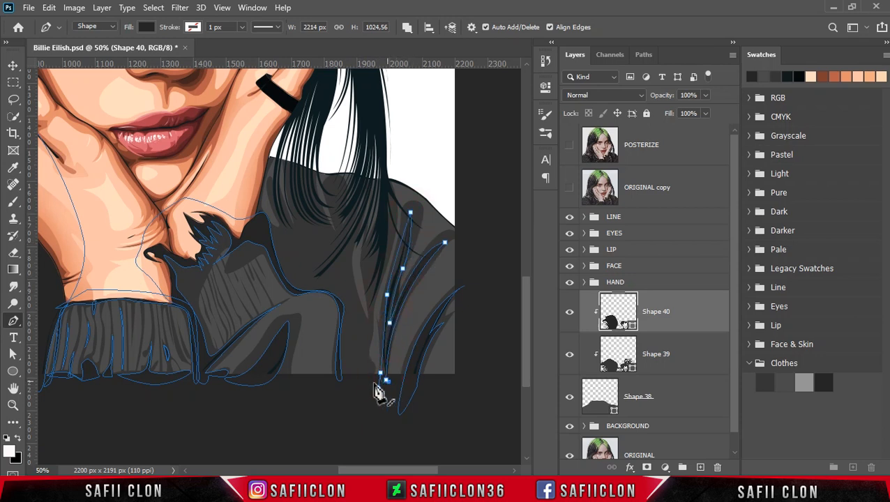
Check the POSTERIZE reference and trace a new shadow's outer edge from the canvas bottom up through the folds to the hair above the sleeve
{"action": "left_click", "coordinate": [367, 382]}
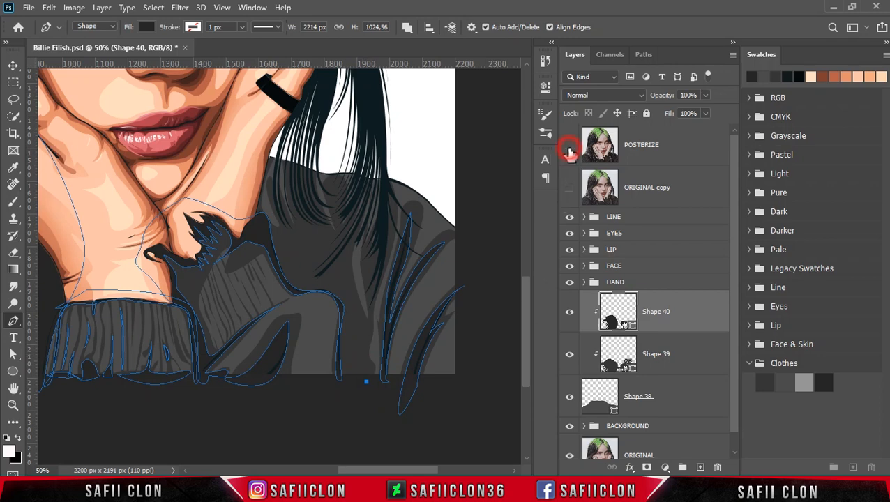
{"action": "left_click", "coordinate": [569, 148]}
{"action": "left_click", "coordinate": [569, 150]}
{"action": "left_click_drag", "start_coordinate": [368, 370], "coordinate": [363, 362]}
{"action": "left_click_drag", "start_coordinate": [364, 338], "coordinate": [367, 327]}
{"action": "left_click_drag", "start_coordinate": [351, 297], "coordinate": [340, 265]}
{"action": "left_click_drag", "start_coordinate": [352, 330], "coordinate": [350, 337]}
{"action": "left_click", "coordinate": [332, 280]}
{"action": "left_click", "coordinate": [310, 258]}
{"action": "left_click", "coordinate": [277, 190]}
Bring the path back down past the wrist and along the second sleeve's outer edge, and close the shadow at the canvas bottom
{"action": "left_click_drag", "start_coordinate": [306, 262], "coordinate": [324, 278]}
{"action": "left_click", "coordinate": [306, 262], "text": "alt"}
{"action": "left_click", "coordinate": [286, 245]}
{"action": "left_click_drag", "start_coordinate": [267, 229], "coordinate": [253, 226]}
{"action": "left_click_drag", "start_coordinate": [266, 247], "coordinate": [272, 257]}
{"action": "left_click_drag", "start_coordinate": [295, 290], "coordinate": [342, 324]}
{"action": "left_click", "coordinate": [340, 381]}
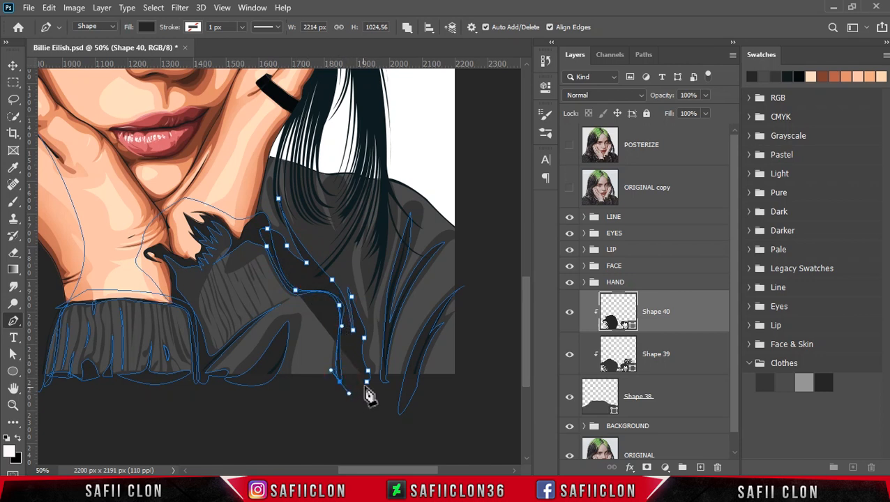
Draw a closed curved shadow from the shoulder's top beside the wrist, tapering down beneath the hair strands
{"action": "scroll", "coordinate": [408, 225], "scroll_direction": "up", "scroll_amount": 1}
{"action": "left_click", "coordinate": [255, 214]}
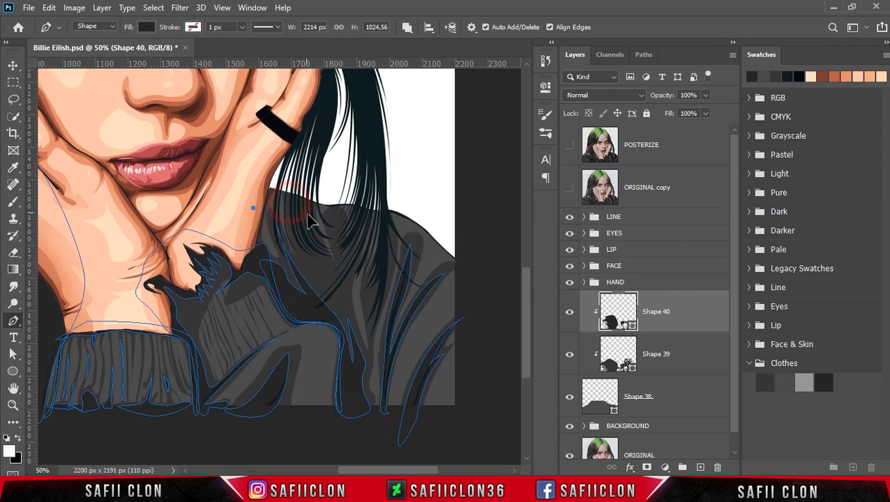
{"action": "left_click_drag", "start_coordinate": [304, 251], "coordinate": [318, 278]}
{"action": "left_click", "coordinate": [332, 291]}
{"action": "left_click_drag", "start_coordinate": [314, 226], "coordinate": [305, 179]}
{"action": "left_click_drag", "start_coordinate": [254, 209], "coordinate": [260, 258]}
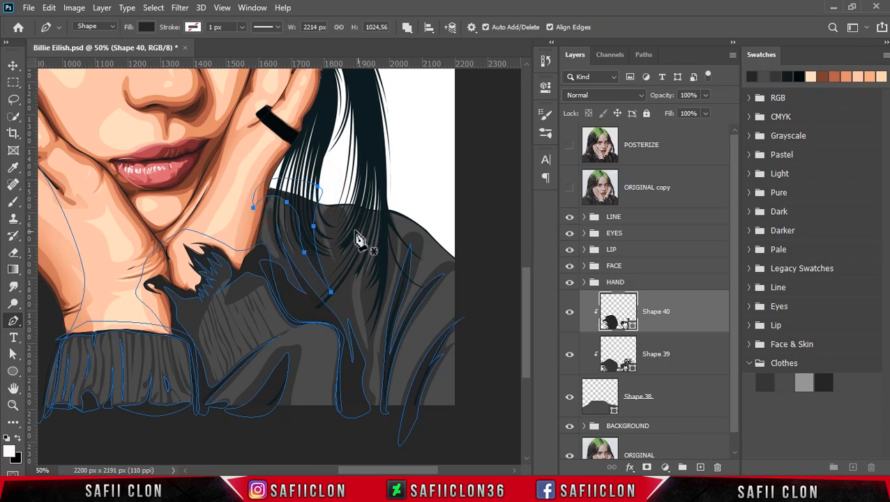
Draw a closed shadow band along the opposite shoulder's upper contour, looping the path outside the sweater beyond the canvas's outer edge
{"action": "left_click", "coordinate": [308, 199]}
{"action": "left_click_drag", "start_coordinate": [337, 206], "coordinate": [360, 208]}
{"action": "left_click_drag", "start_coordinate": [355, 229], "coordinate": [355, 236]}
{"action": "left_click_drag", "start_coordinate": [397, 218], "coordinate": [433, 237]}
{"action": "left_click_drag", "start_coordinate": [461, 274], "coordinate": [485, 297]}
{"action": "left_click_drag", "start_coordinate": [460, 215], "coordinate": [436, 185]}
{"action": "left_click_drag", "start_coordinate": [362, 160], "coordinate": [301, 159]}
{"action": "left_click", "coordinate": [307, 201]}
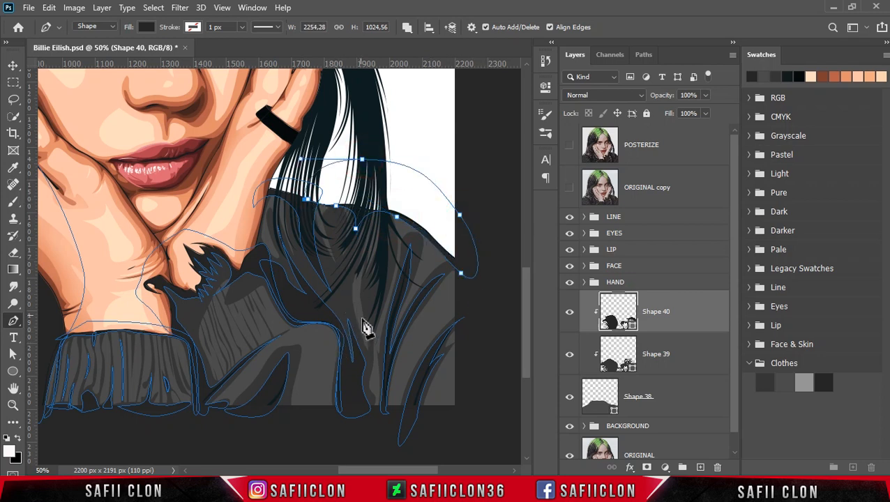
Draw a thin closed fold shadow running down from the shoulder's upper contour beneath the hair strands
{"action": "left_click", "coordinate": [309, 200]}
{"action": "left_click", "coordinate": [348, 309]}
{"action": "left_click_drag", "start_coordinate": [336, 252], "coordinate": [332, 237]}
{"action": "left_click", "coordinate": [332, 216]}
{"action": "left_click_drag", "start_coordinate": [348, 271], "coordinate": [347, 292]}
{"action": "left_click", "coordinate": [348, 308]}
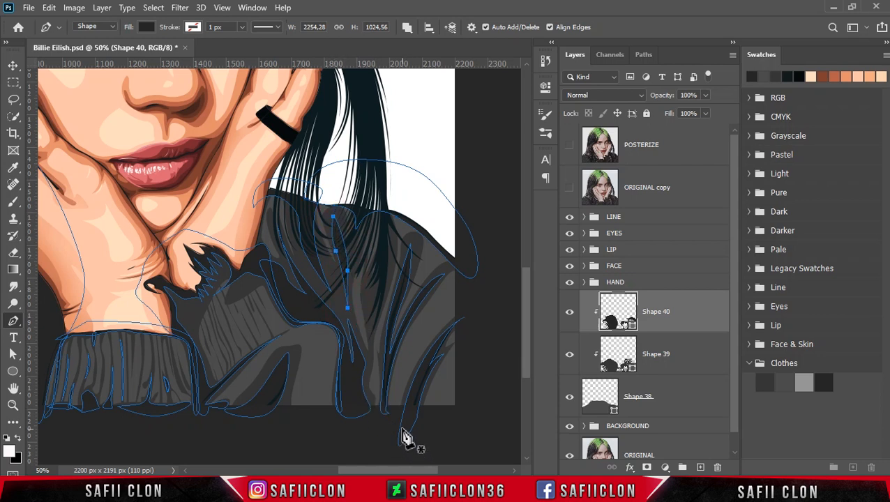
Examine the whole portrait to judge the sweater's finished fold shadows
{"action": "left_click", "coordinate": [374, 423], "text": "ctrl"}
{"action": "key", "text": "ctrl+minus"}
{"action": "key", "text": "ctrl+minus"}
{"action": "key", "text": "ctrl+minus"}
{"action": "key", "text": "ctrl+minus"}
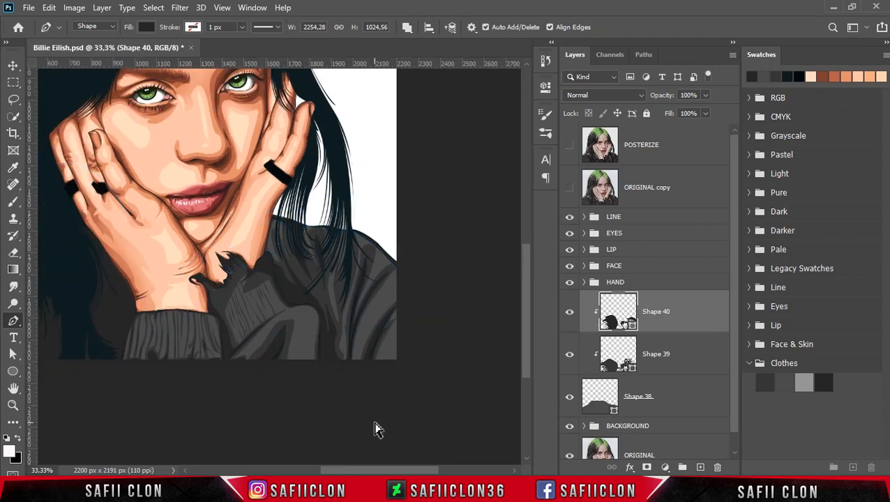
{"action": "key", "text": "ctrl+plus"}
{"action": "key", "text": "ctrl+plus"}
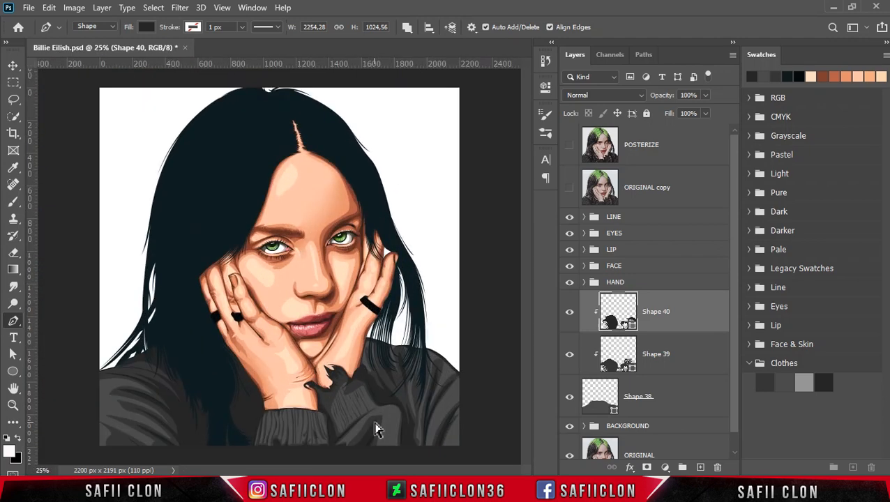
{"action": "key", "text": "ctrl+minus"}
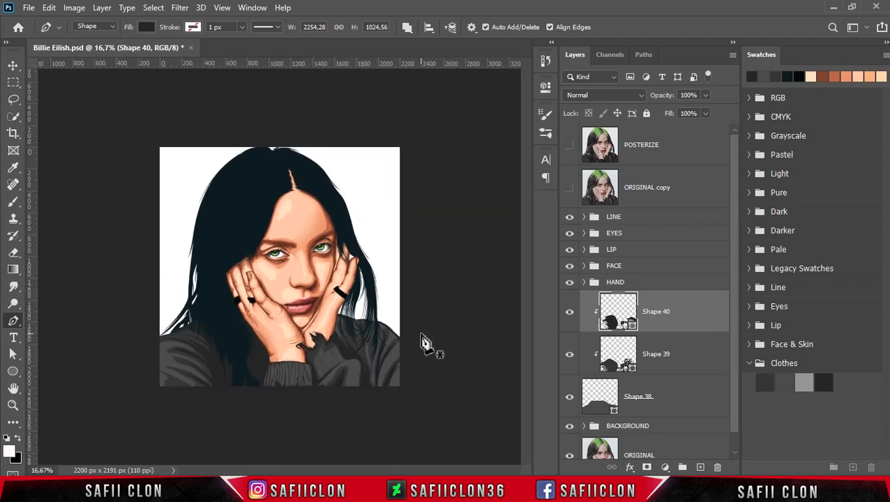
Set the Pen tool's path operation to New Layer and return to the sweater area
{"action": "left_click", "coordinate": [407, 27]}
{"action": "left_click", "coordinate": [416, 44]}
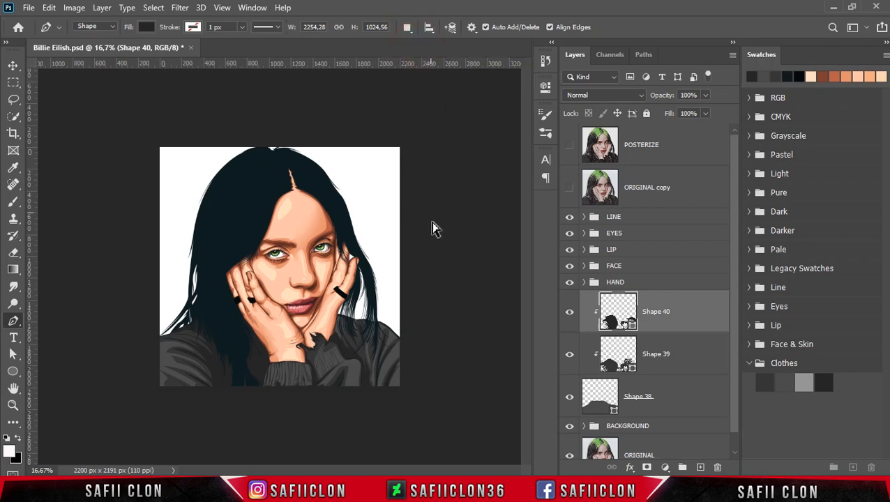
{"action": "key", "text": "ctrl+plus"}
{"action": "key", "text": "ctrl+plus"}
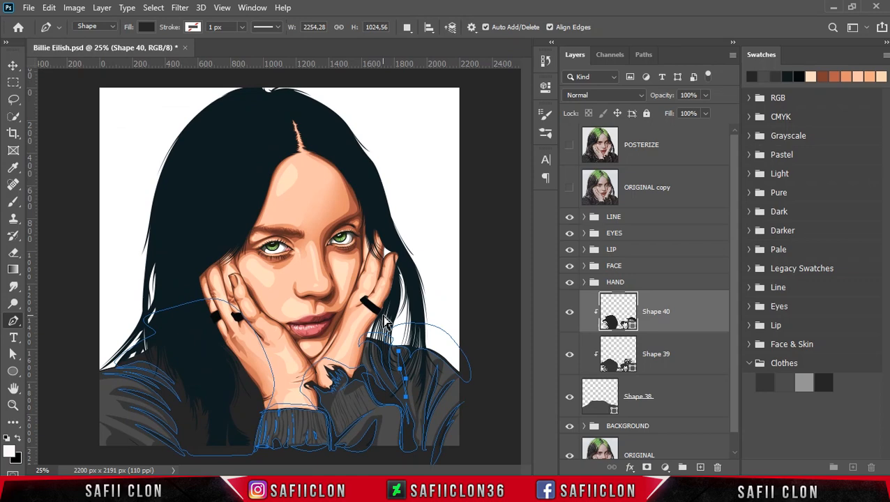
{"action": "scroll", "coordinate": [384, 322], "scroll_direction": "down", "scroll_amount": 3}
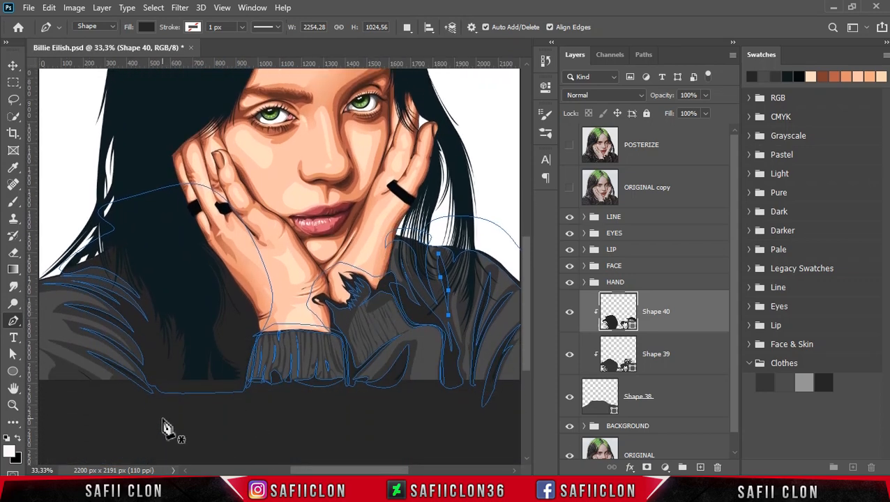
Check the POSTERIZE reference and start a new shape, tracing pointed overlapping folds up the inner side of the first shoulder
{"action": "left_click", "coordinate": [569, 146]}
{"action": "left_click", "coordinate": [570, 150]}
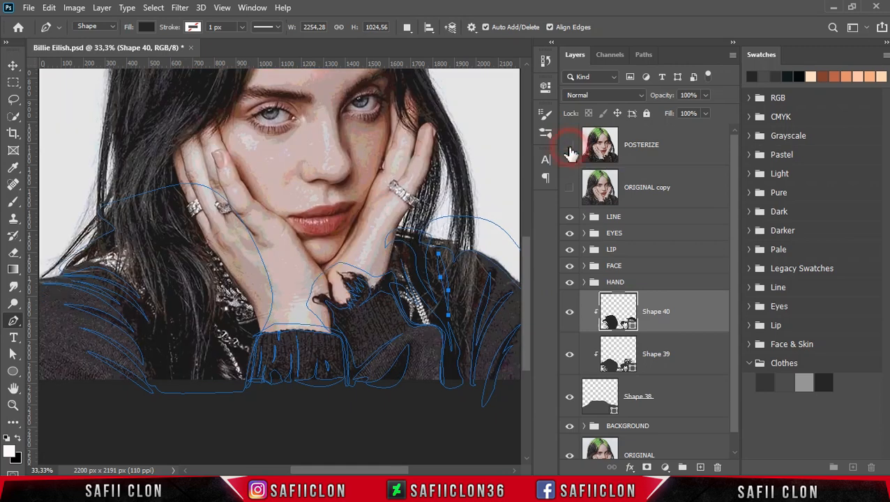
{"action": "left_click", "coordinate": [160, 405]}
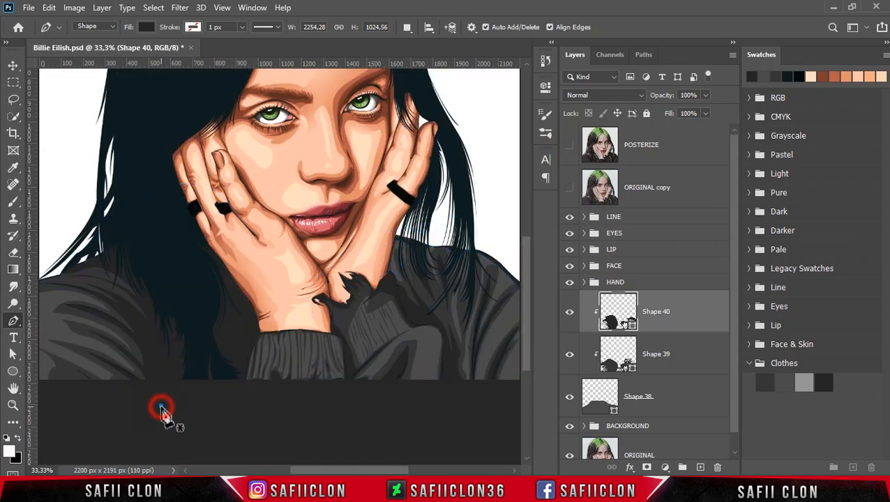
{"action": "left_click", "coordinate": [139, 361]}
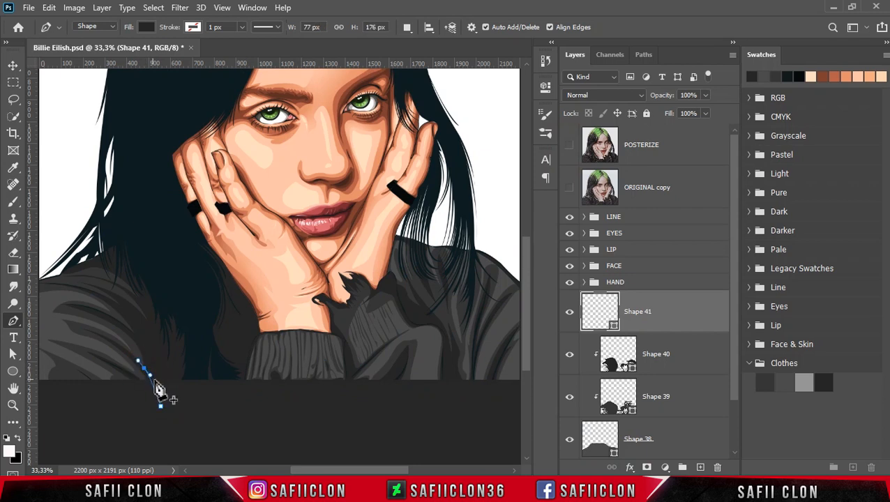
{"action": "left_click_drag", "start_coordinate": [98, 312], "coordinate": [192, 390]}
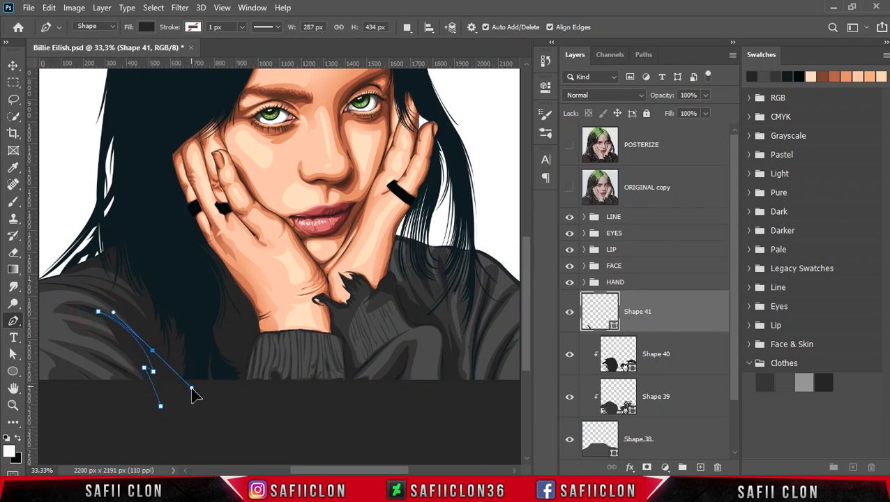
{"action": "left_click_drag", "start_coordinate": [155, 357], "coordinate": [119, 313]}
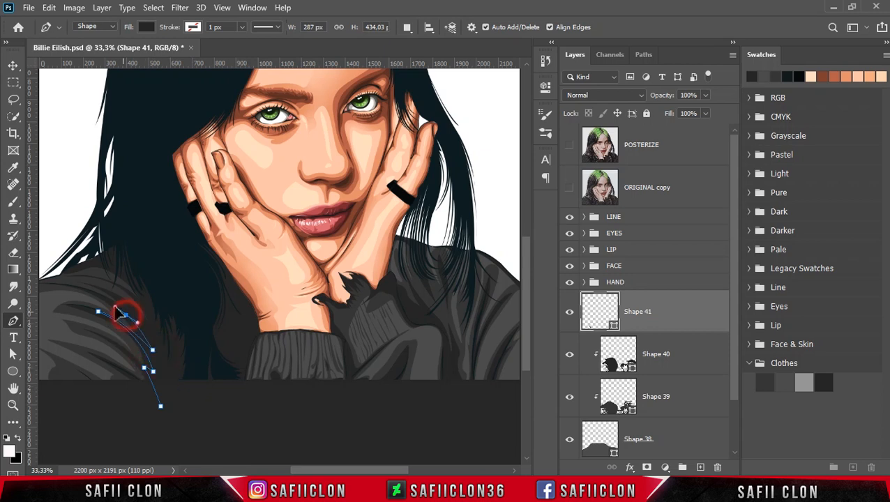
{"action": "left_click", "coordinate": [126, 316], "text": "alt"}
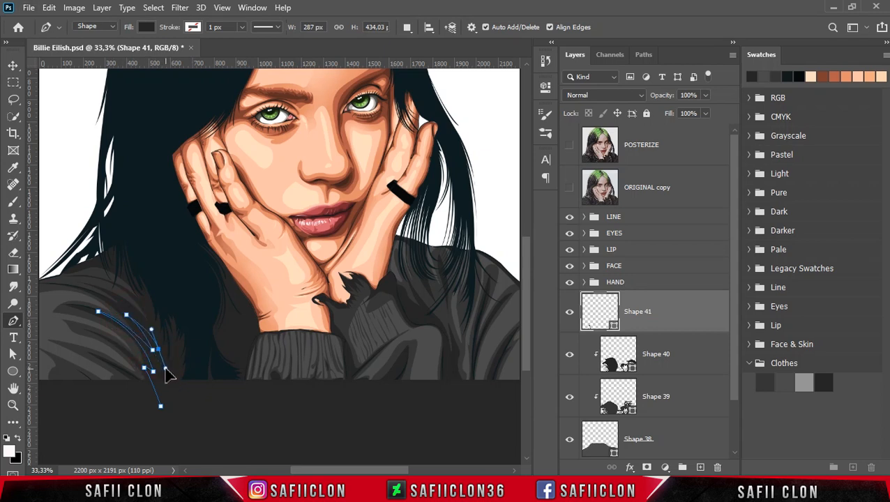
{"action": "left_click", "coordinate": [143, 303]}
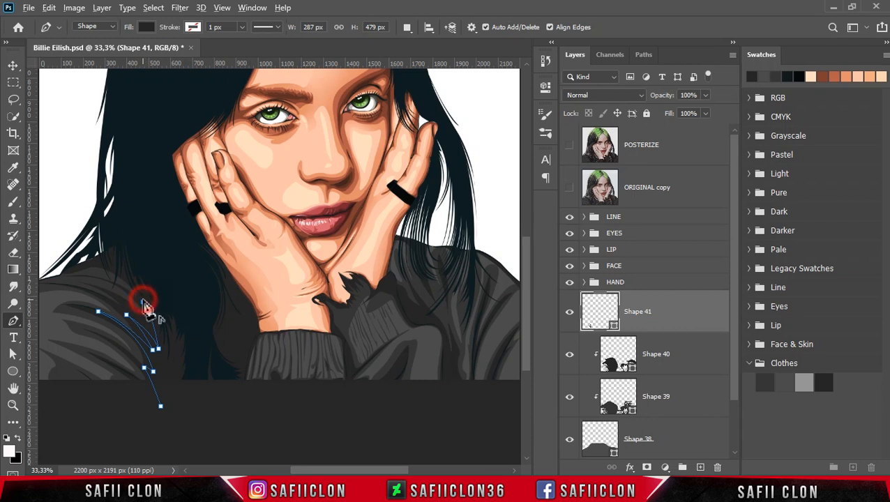
Carry the path around over the hair, hand and cuff side to close the deep shadow, and clip it to the sweater
{"action": "left_click_drag", "start_coordinate": [97, 266], "coordinate": [75, 270]}
{"action": "left_click", "coordinate": [127, 220]}
{"action": "left_click_drag", "start_coordinate": [238, 207], "coordinate": [272, 224]}
{"action": "left_click_drag", "start_coordinate": [274, 297], "coordinate": [263, 331]}
{"action": "left_click", "coordinate": [244, 369]}
{"action": "left_click", "coordinate": [239, 396]}
{"action": "left_click", "coordinate": [160, 407]}
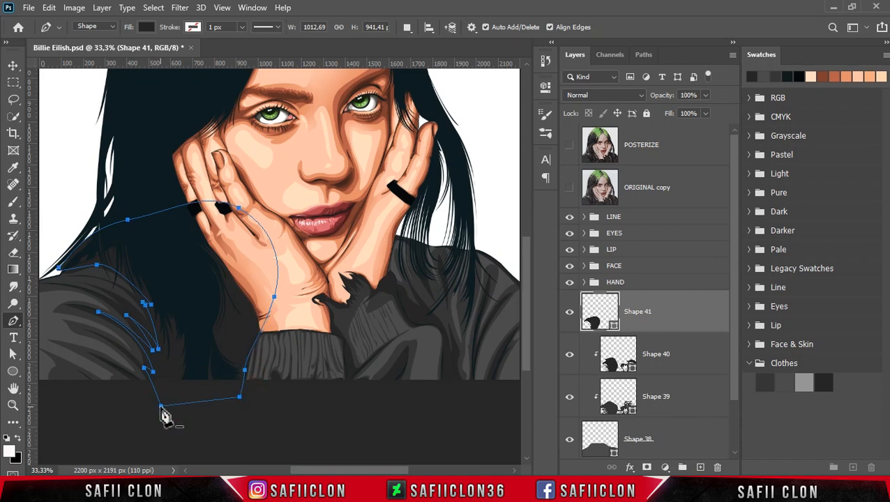
{"action": "right_click", "coordinate": [660, 314]}
{"action": "left_click", "coordinate": [707, 253]}
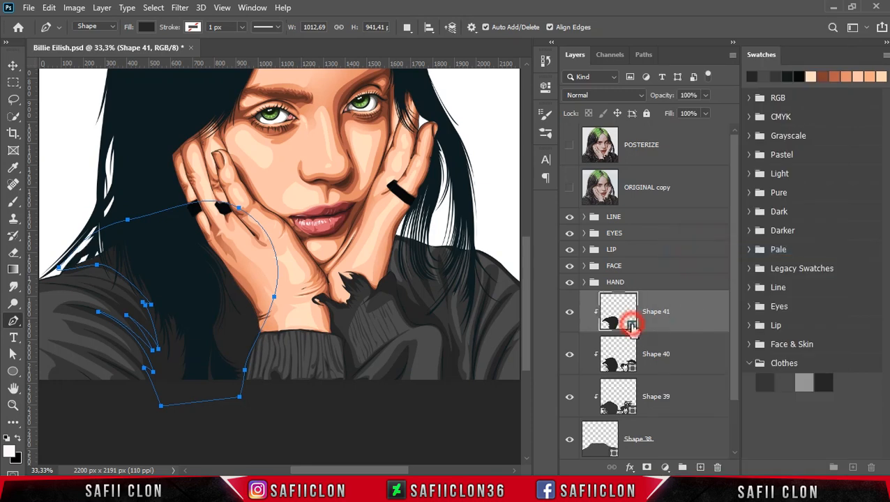
Try near-black greys 1c1c1c and 181818 as the Shape 41 fill color
{"action": "double_click", "coordinate": [631, 327]}
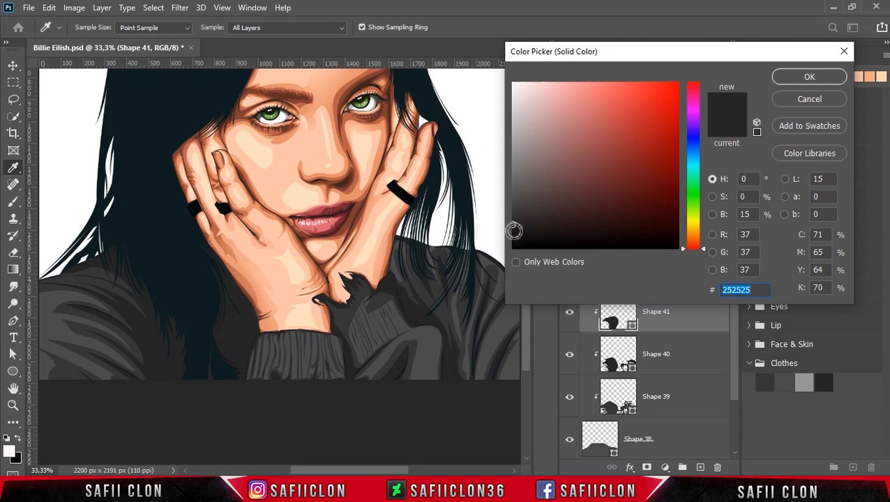
{"action": "left_click", "coordinate": [514, 231]}
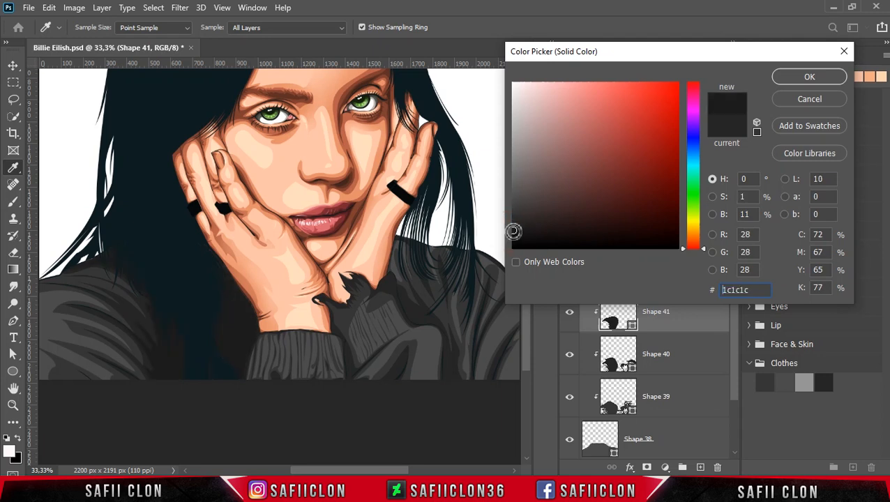
{"action": "left_click", "coordinate": [514, 227]}
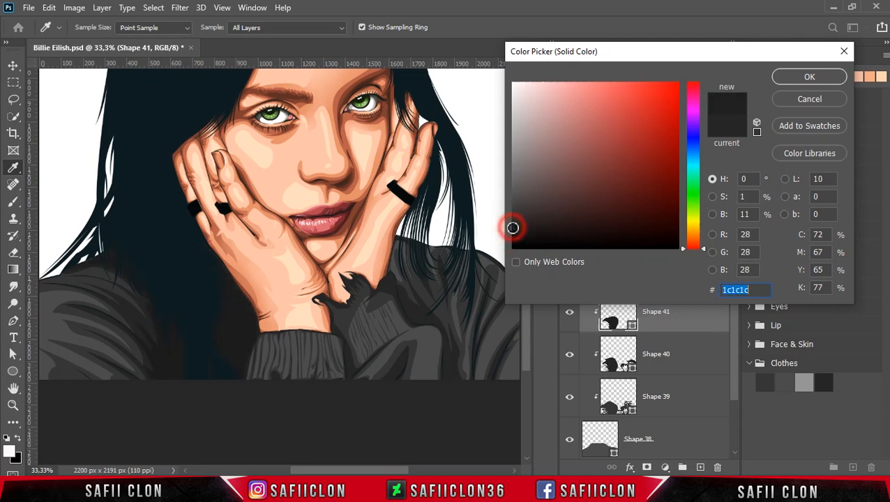
{"action": "left_click", "coordinate": [514, 239]}
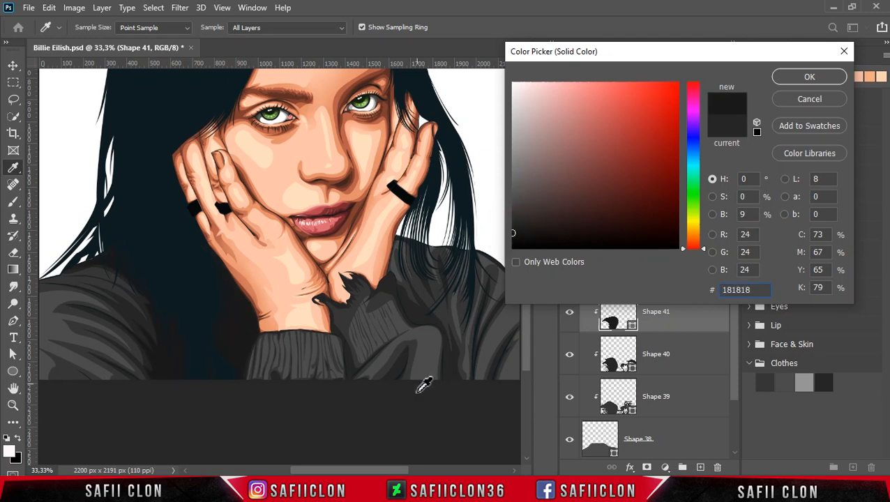
{"action": "scroll", "coordinate": [404, 447], "scroll_direction": "left", "scroll_amount": 3}
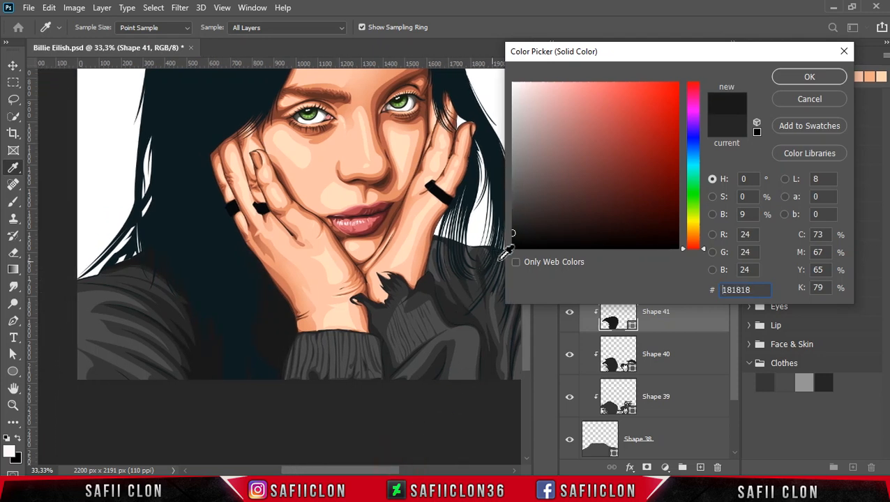
{"action": "left_click", "coordinate": [517, 233]}
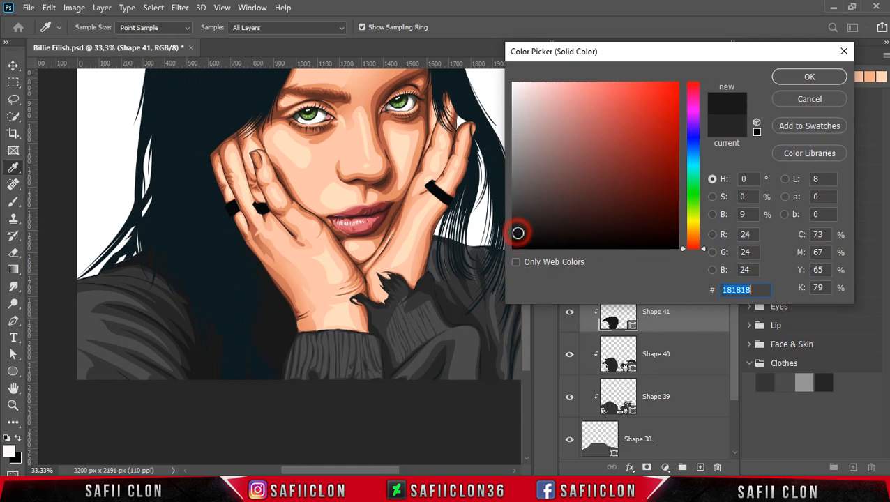
Sample the dark teal from the hair and darken it to near-black 0e1314 as the Shape 41 fill color
{"action": "left_click", "coordinate": [220, 316]}
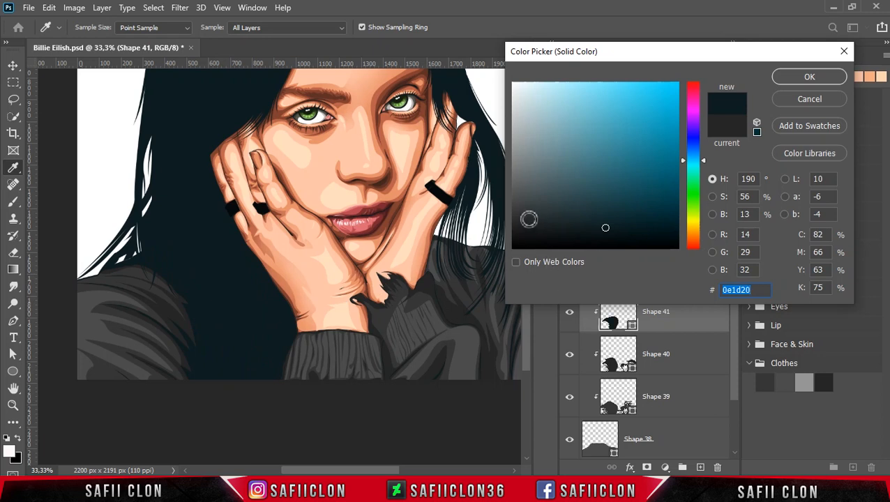
{"action": "left_click", "coordinate": [579, 232]}
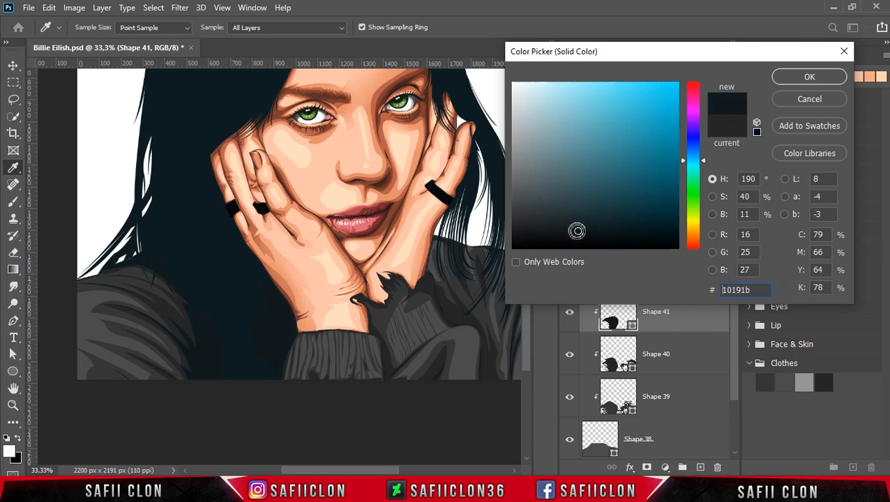
{"action": "left_click", "coordinate": [573, 231]}
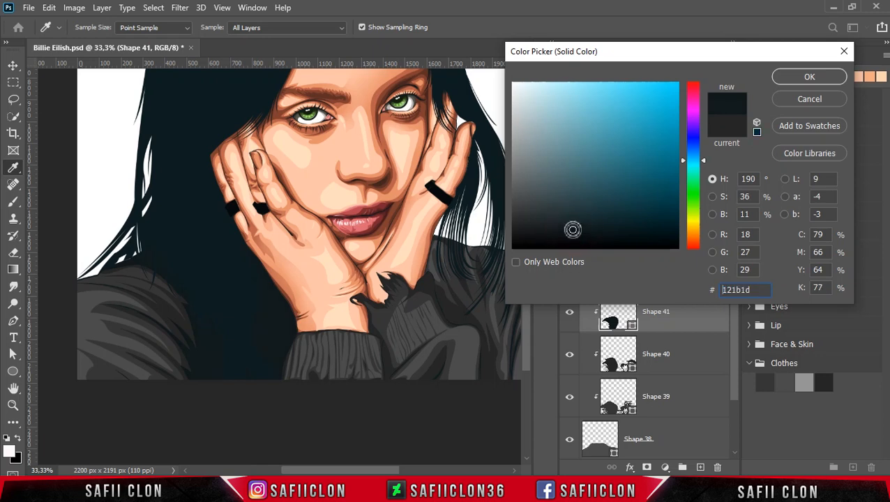
{"action": "left_click", "coordinate": [567, 230]}
{"action": "left_click", "coordinate": [564, 232]}
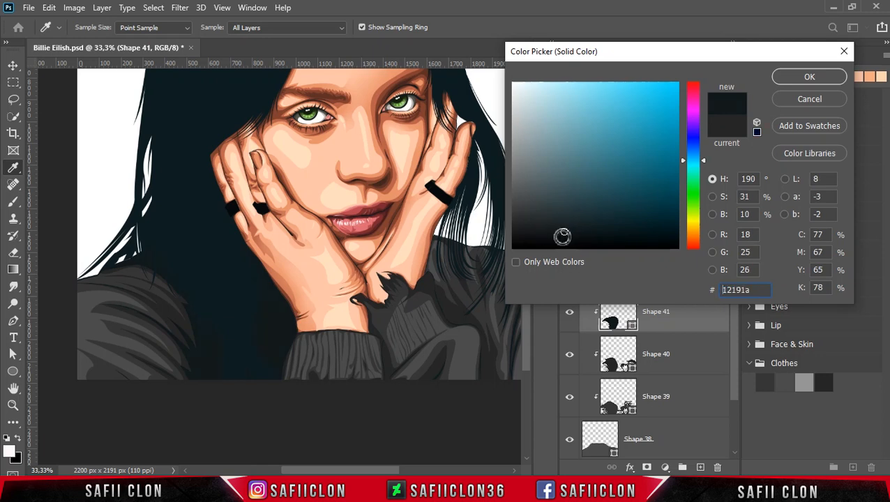
{"action": "left_click", "coordinate": [560, 237]}
{"action": "left_click", "coordinate": [560, 237]}
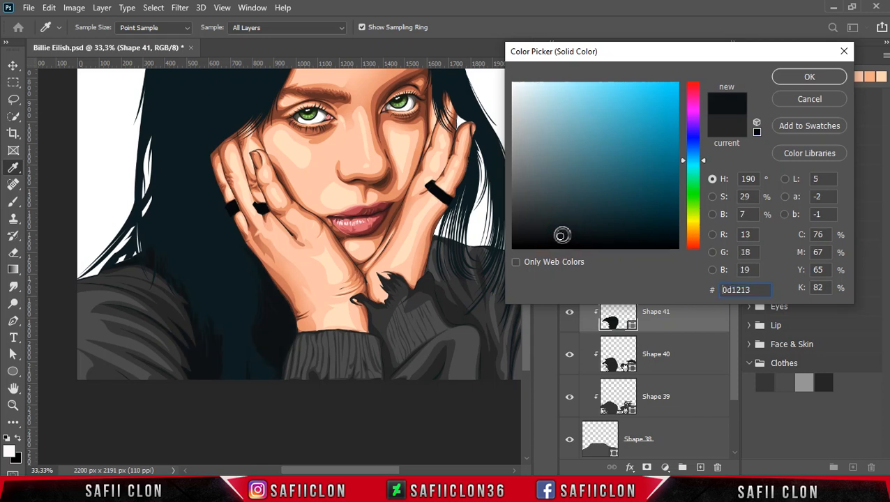
{"action": "left_click", "coordinate": [559, 235]}
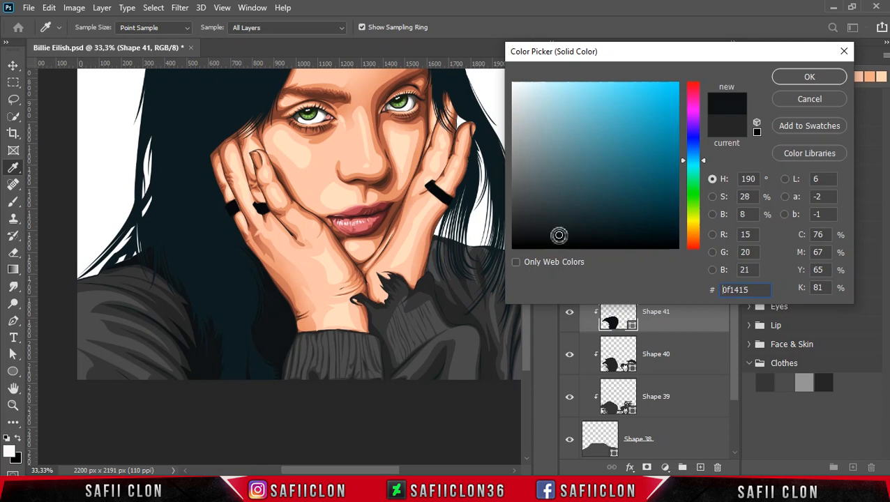
{"action": "left_click", "coordinate": [559, 235]}
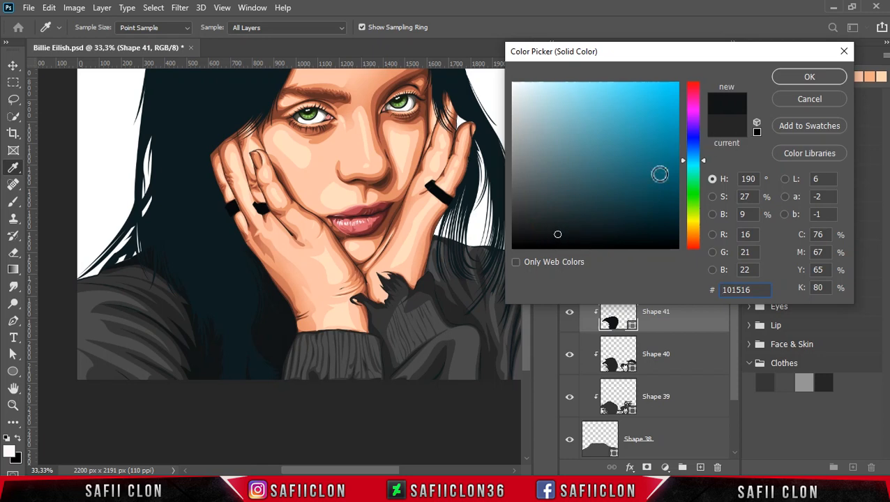
{"action": "left_click", "coordinate": [559, 236]}
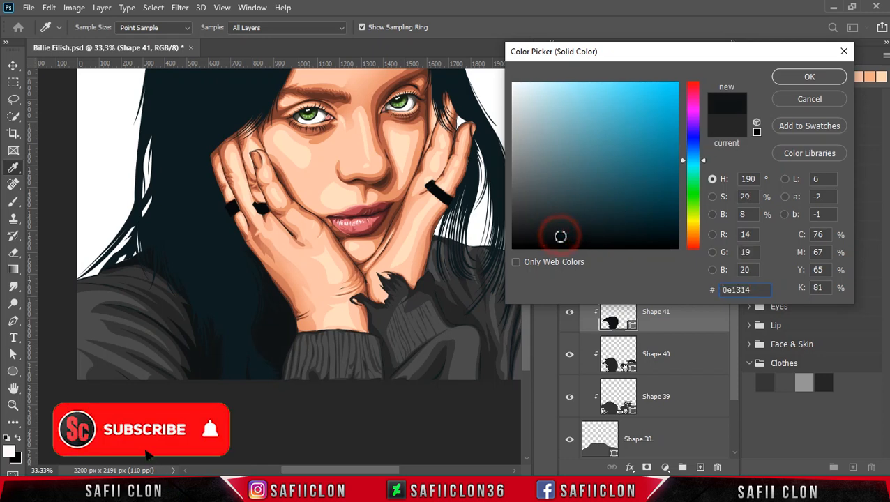
{"action": "left_click", "coordinate": [783, 79]}
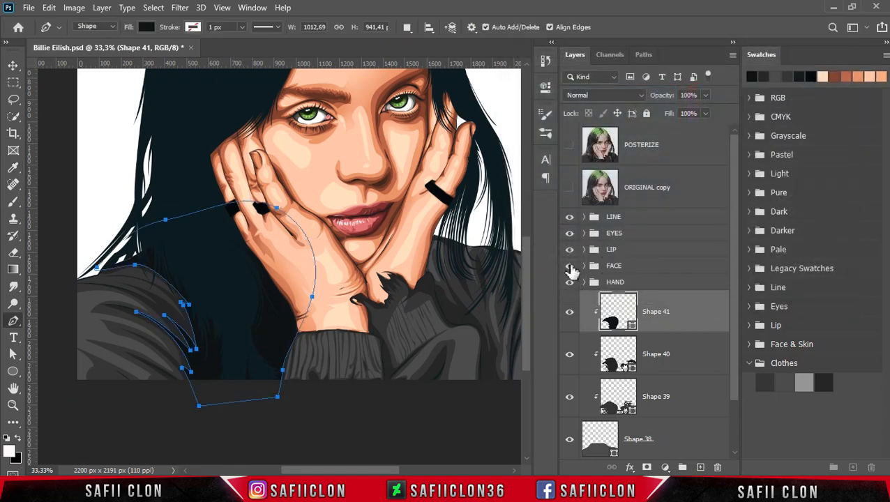
Set the Pen tool's path operation to Combine Shapes and bring the first cuff into view
{"action": "left_click", "coordinate": [407, 27]}
{"action": "left_click", "coordinate": [431, 57]}
{"action": "scroll", "coordinate": [415, 299], "scroll_direction": "up", "scroll_amount": 1}
{"action": "scroll", "coordinate": [307, 337], "scroll_direction": "down", "scroll_amount": 3}
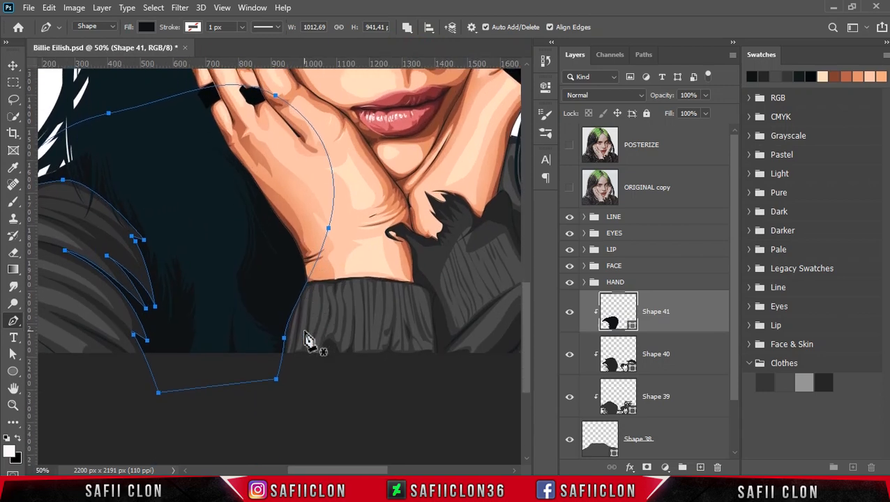
{"action": "left_click_drag", "start_coordinate": [350, 469], "coordinate": [361, 470]}
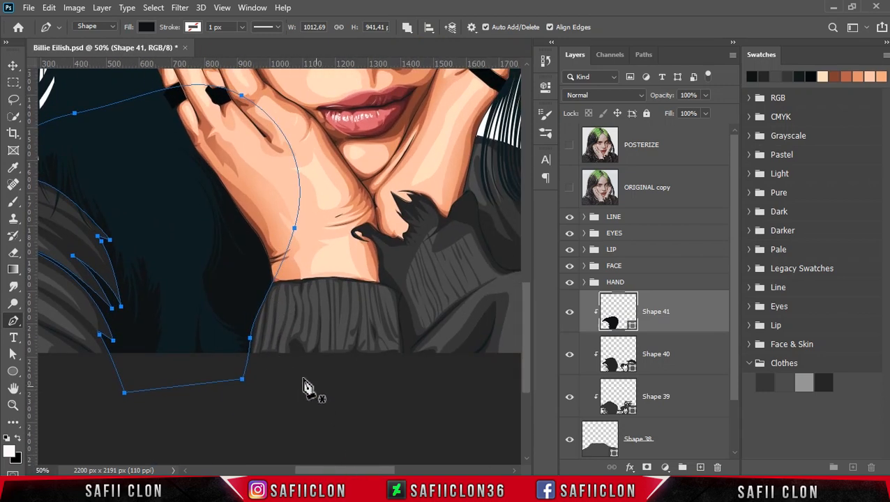
Trace a closed shadow band around the sides and upper edge of the first cuff, ending in a pointed fold beside the second sleeve
{"action": "left_click", "coordinate": [283, 370]}
{"action": "left_click_drag", "start_coordinate": [278, 319], "coordinate": [289, 286]}
{"action": "left_click", "coordinate": [388, 364]}
{"action": "left_click_drag", "start_coordinate": [377, 311], "coordinate": [434, 329]}
{"action": "left_click", "coordinate": [421, 360]}
{"action": "left_click", "coordinate": [388, 281]}
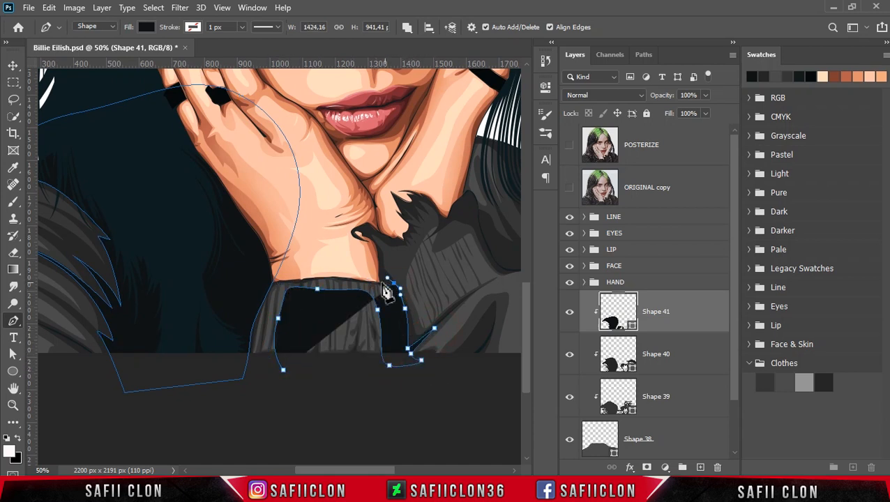
{"action": "left_click_drag", "start_coordinate": [318, 257], "coordinate": [258, 279]}
{"action": "left_click_drag", "start_coordinate": [230, 360], "coordinate": [248, 387]}
{"action": "left_click", "coordinate": [283, 370]}
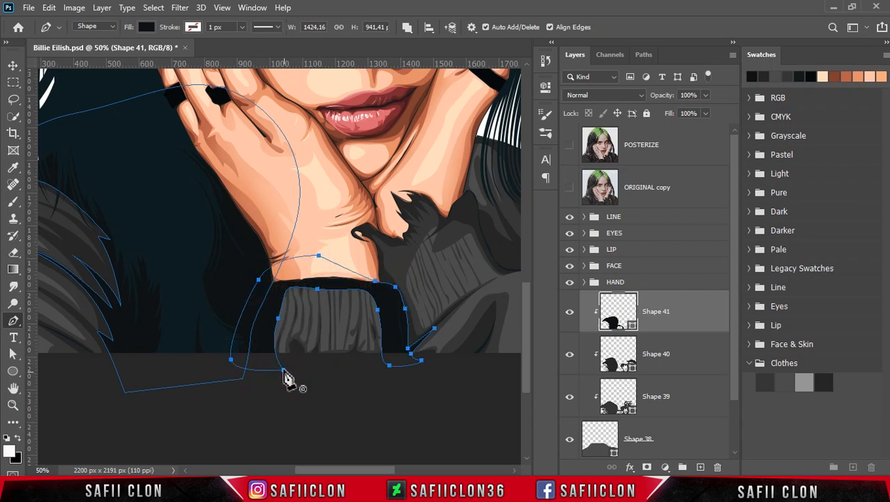
Trace a narrow curved shadow along the outer edge of the second sleeve, from below the wrist down past the canvas edge
{"action": "left_click_drag", "start_coordinate": [388, 466], "coordinate": [418, 469]}
{"action": "mouse_move", "coordinate": [400, 368]}
{"action": "left_mouse_down"}
{"action": "mouse_move", "coordinate": [407, 377]}
{"action": "mouse_move", "coordinate": [411, 360]}
{"action": "left_mouse_up"}
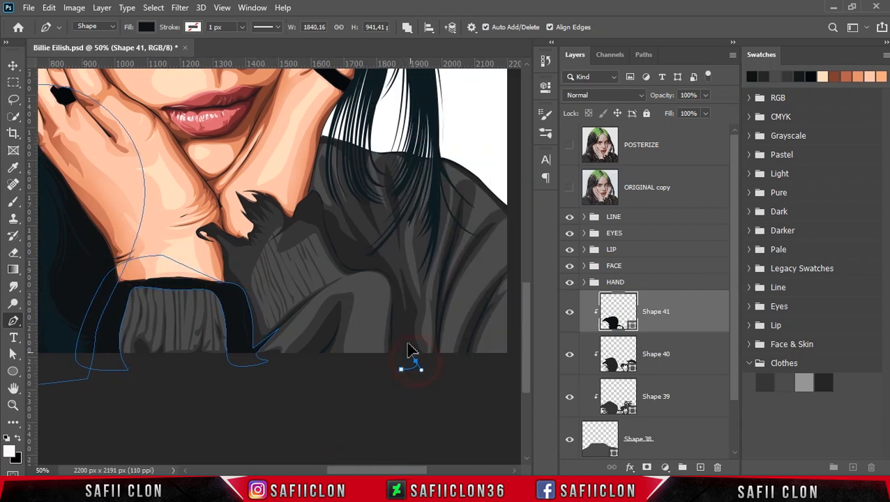
{"action": "left_click_drag", "start_coordinate": [384, 278], "coordinate": [338, 260]}
{"action": "left_click", "coordinate": [326, 219]}
{"action": "left_click", "coordinate": [357, 272]}
{"action": "left_click", "coordinate": [397, 308]}
{"action": "left_click_drag", "start_coordinate": [401, 369], "coordinate": [413, 391]}
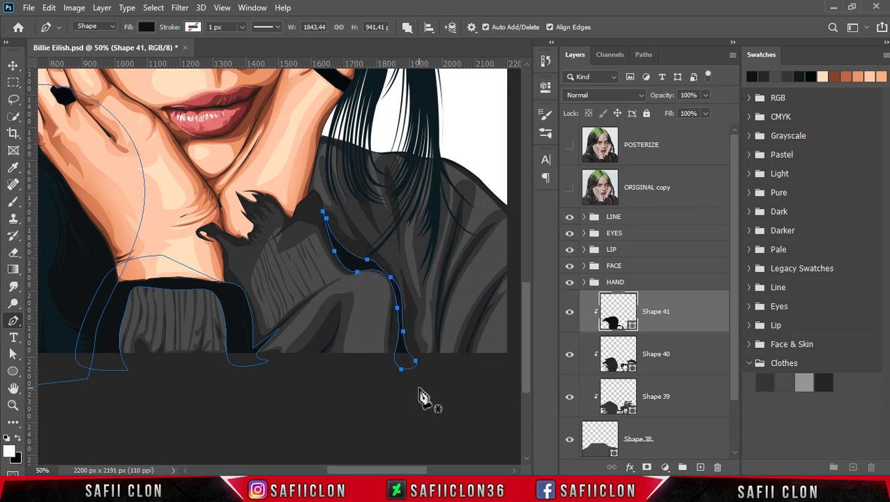
Add thin pointed fold shadows on the second sleeve, near the sweater's outer edge and beneath the hanging hair
{"action": "left_click", "coordinate": [339, 321]}
{"action": "left_click_drag", "start_coordinate": [302, 371], "coordinate": [312, 387]}
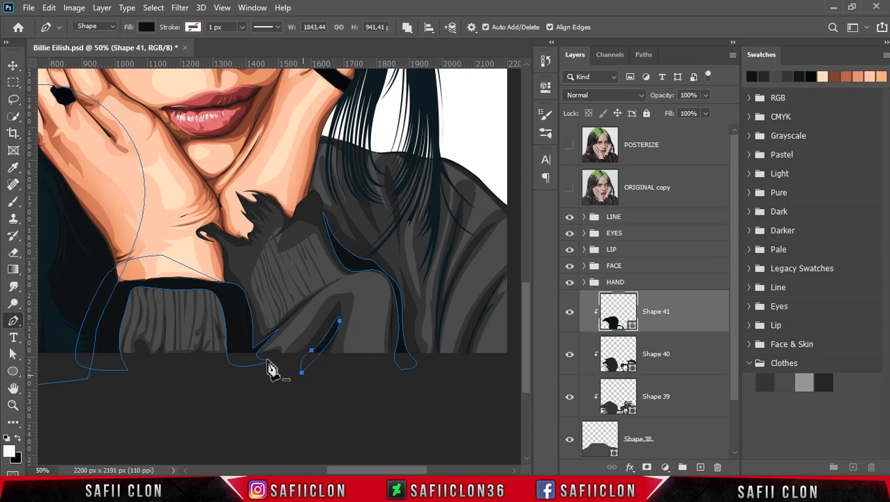
{"action": "scroll", "coordinate": [390, 368], "scroll_direction": "right", "scroll_amount": 3}
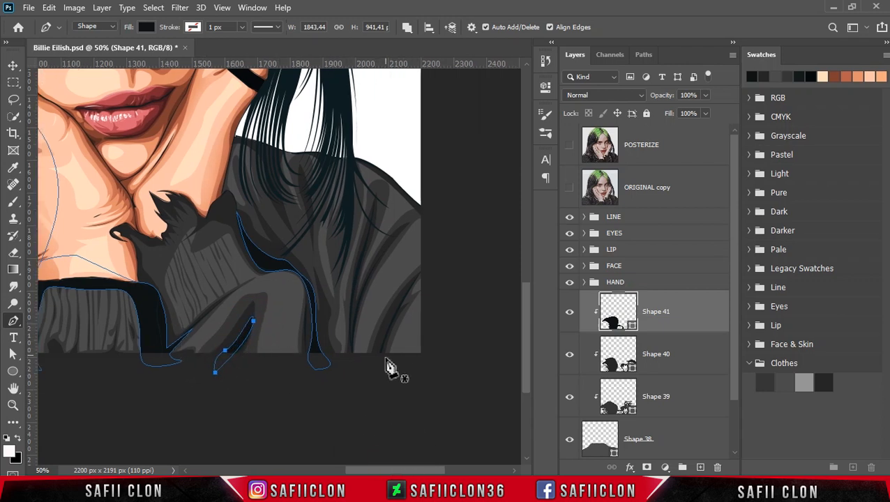
{"action": "left_click_drag", "start_coordinate": [419, 281], "coordinate": [401, 285]}
{"action": "left_click_drag", "start_coordinate": [367, 369], "coordinate": [356, 374]}
{"action": "left_click", "coordinate": [378, 366]}
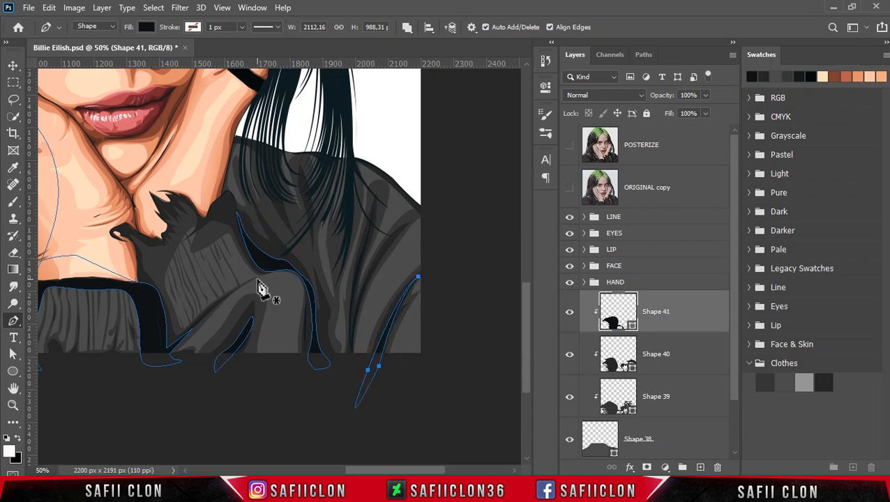
{"action": "left_click", "coordinate": [302, 179]}
{"action": "mouse_move", "coordinate": [316, 255]}
{"action": "left_mouse_down"}
{"action": "mouse_move", "coordinate": [319, 269]}
{"action": "mouse_move", "coordinate": [314, 257]}
{"action": "left_mouse_up"}
{"action": "scroll", "coordinate": [354, 466], "scroll_direction": "left", "scroll_amount": 3}
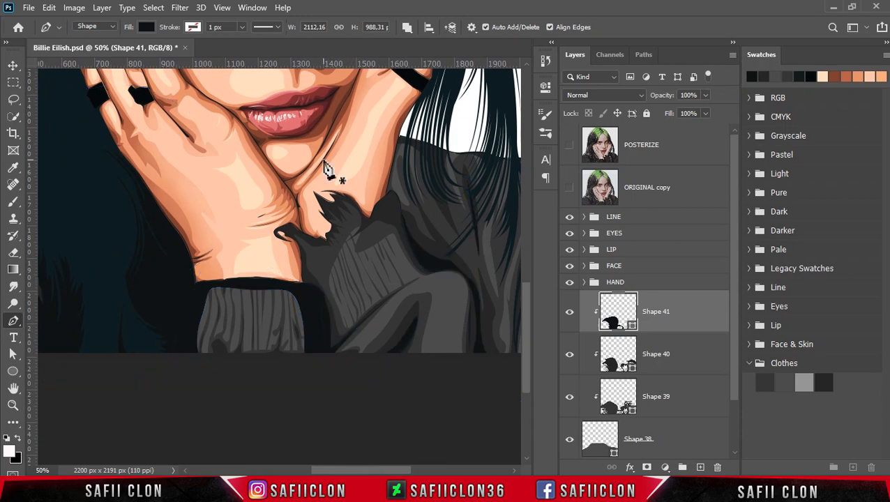
View the whole portrait and start another subpath, tracing the inner and upper edge of the second cuff toward the hair
{"action": "key", "text": "ctrl+minus"}
{"action": "key", "text": "ctrl+minus"}
{"action": "key", "text": "ctrl+minus"}
{"action": "key", "text": "ctrl+minus"}
{"action": "key", "text": "ctrl+plus"}
{"action": "key", "text": "ctrl+plus"}
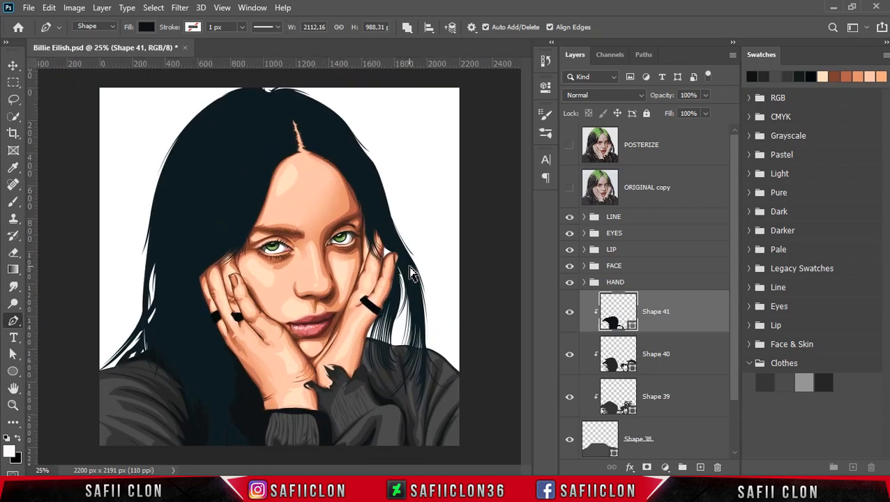
{"action": "left_click", "coordinate": [344, 438]}
{"action": "left_click", "coordinate": [333, 401]}
{"action": "left_click", "coordinate": [345, 398]}
{"action": "left_click", "coordinate": [362, 384]}
{"action": "left_click", "coordinate": [375, 387]}
{"action": "left_click", "coordinate": [368, 372]}
{"action": "left_click", "coordinate": [361, 356]}
{"action": "left_click", "coordinate": [386, 337]}
Carry the path back across the hands and down beside the first cuff, closing the deep shadow around the second cuff
{"action": "left_click", "coordinate": [353, 311]}
{"action": "left_click", "coordinate": [281, 355]}
{"action": "left_click", "coordinate": [300, 403]}
{"action": "left_click", "coordinate": [323, 415]}
{"action": "left_click", "coordinate": [325, 433]}
{"action": "left_click", "coordinate": [327, 450]}
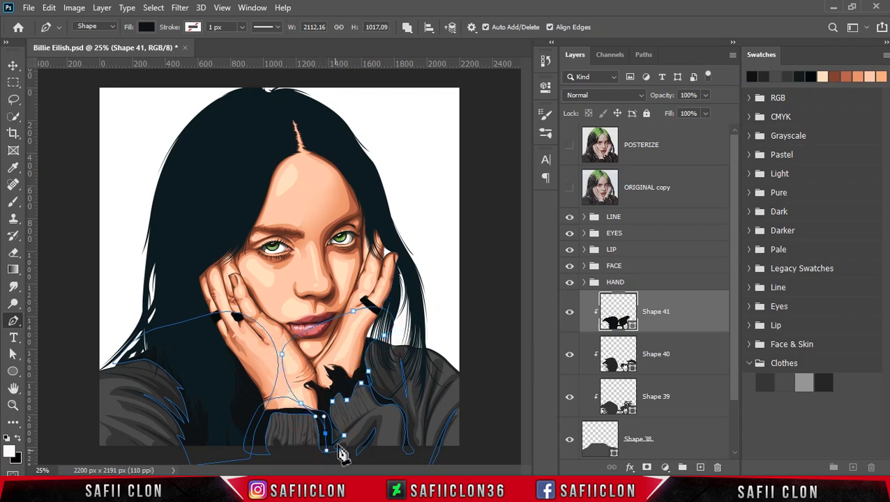
{"action": "left_click", "coordinate": [344, 438]}
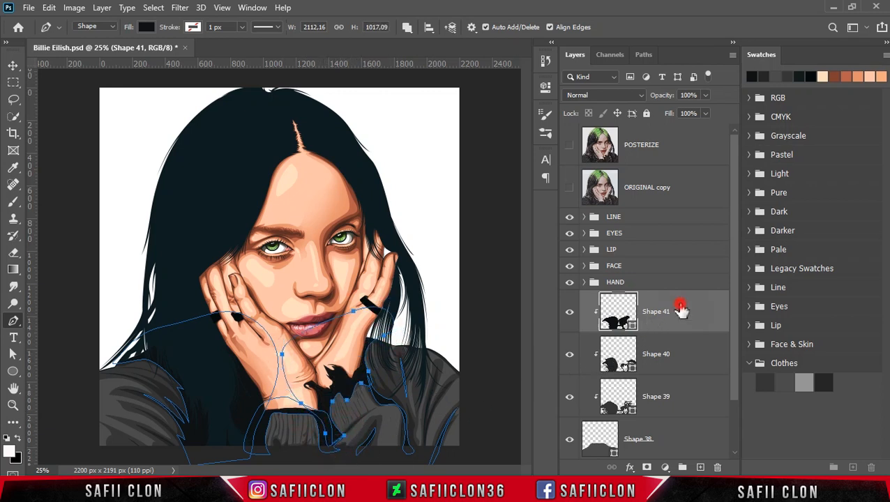
Add a layer mask to Shape 41 and set up a 64 px Soft Round brush at 6% opacity
{"action": "left_click", "coordinate": [647, 468]}
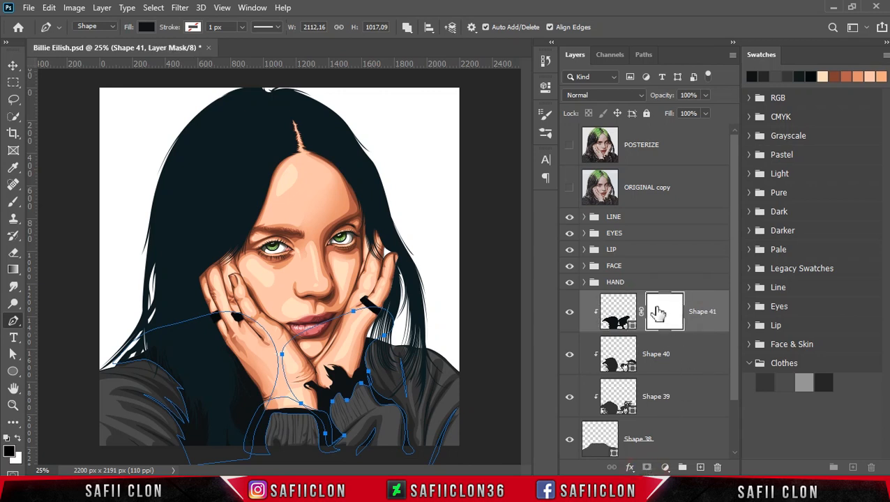
{"action": "right_click", "coordinate": [14, 203]}
{"action": "left_click", "coordinate": [62, 201]}
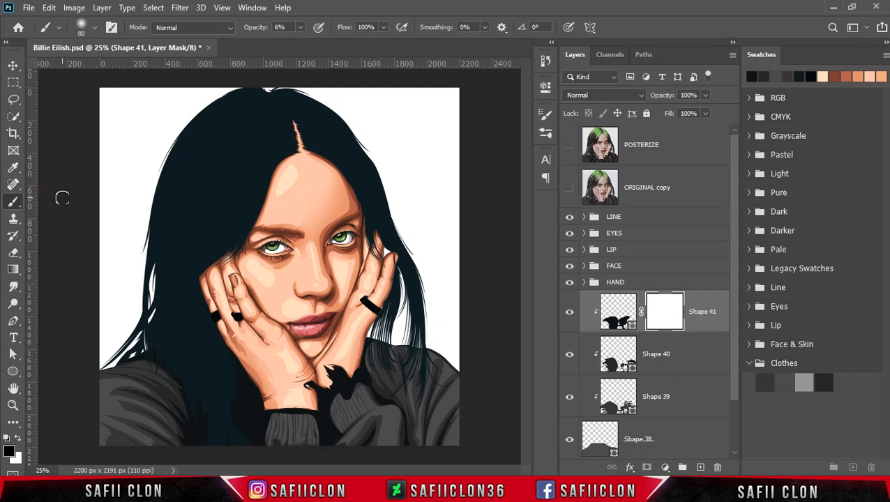
{"action": "left_click", "coordinate": [96, 28]}
{"action": "left_click", "coordinate": [85, 182]}
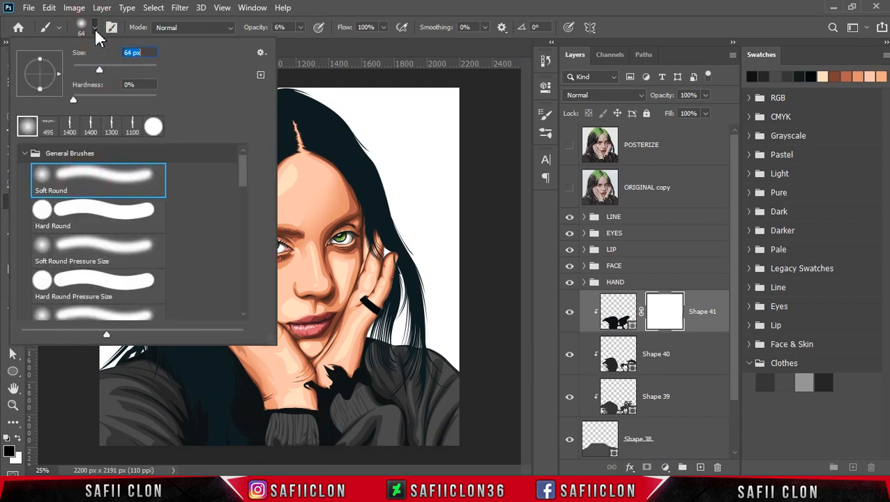
{"action": "left_click", "coordinate": [96, 29]}
{"action": "left_click", "coordinate": [301, 27]}
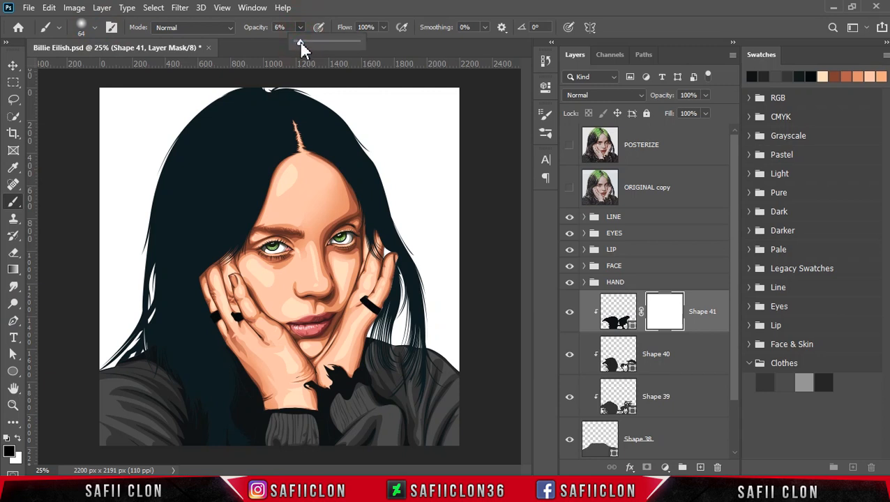
{"action": "left_click", "coordinate": [300, 28]}
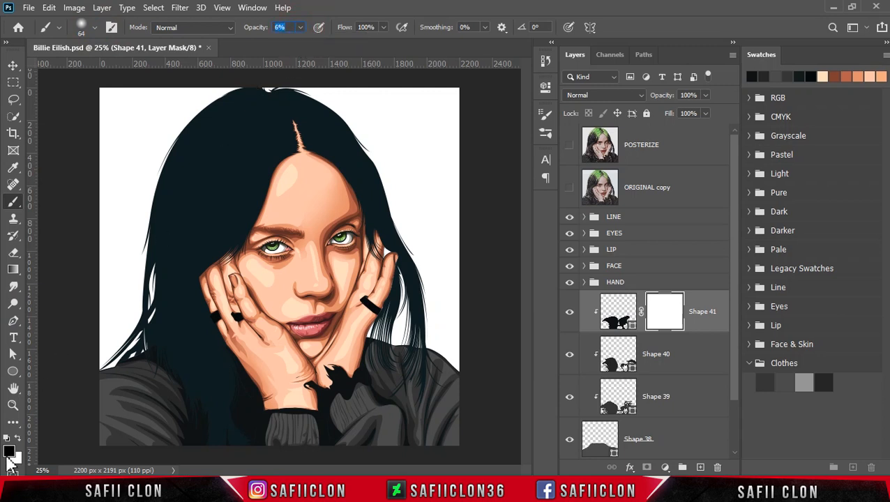
{"action": "key", "text": "Return"}
Enlarge the brush to 90 px and paint black on the mask to soften the shadow around the first cuff
{"action": "key", "text": "ctrl+plus"}
{"action": "key", "text": "ctrl+plus"}
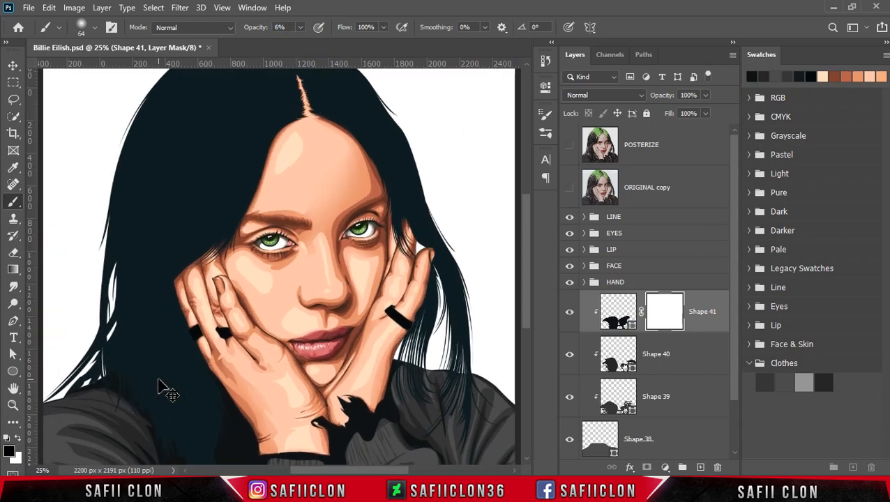
{"action": "scroll", "coordinate": [354, 290], "scroll_direction": "down", "scroll_amount": 3}
{"action": "scroll", "coordinate": [354, 290], "scroll_direction": "down", "scroll_amount": 5}
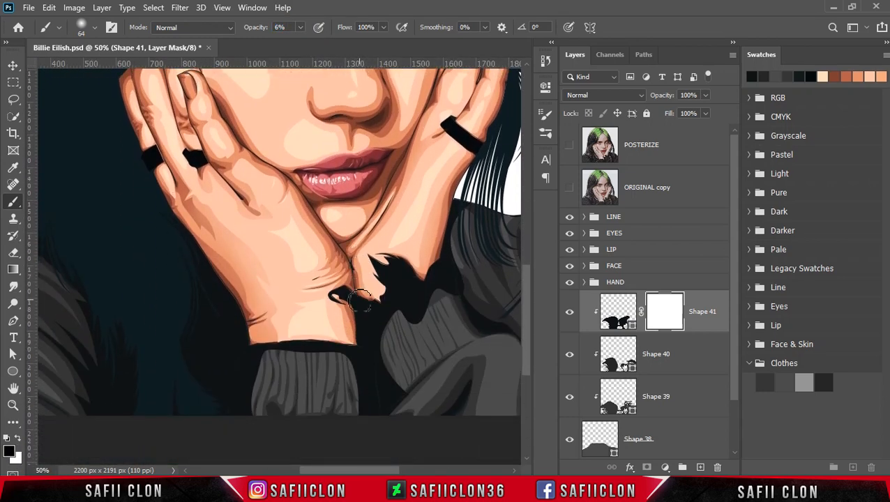
{"action": "key", "text": "bracketright"}
{"action": "key", "text": "bracketright"}
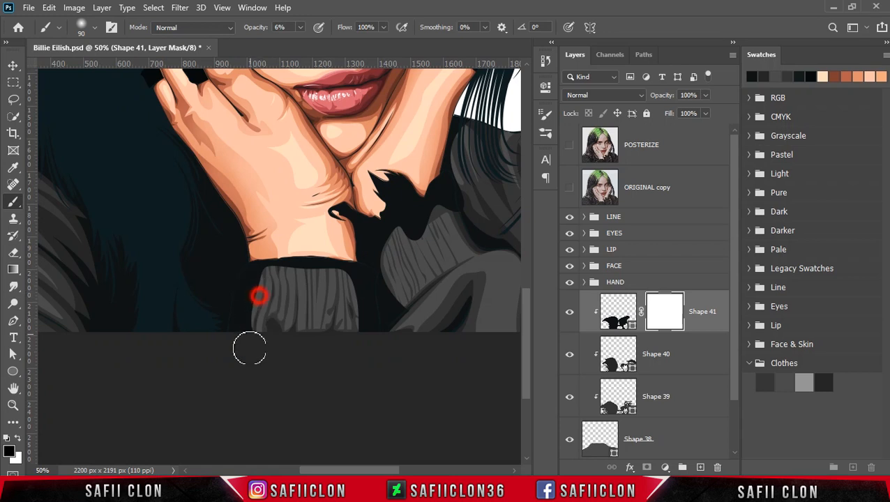
{"action": "left_click_drag", "start_coordinate": [260, 292], "coordinate": [258, 328]}
{"action": "mouse_move", "coordinate": [289, 261]}
{"action": "left_mouse_down"}
{"action": "mouse_move", "coordinate": [256, 282]}
{"action": "mouse_move", "coordinate": [253, 272]}
{"action": "left_mouse_up"}
{"action": "mouse_move", "coordinate": [326, 281]}
{"action": "left_mouse_down"}
{"action": "mouse_move", "coordinate": [260, 279]}
{"action": "mouse_move", "coordinate": [252, 370]}
{"action": "left_mouse_up"}
{"action": "left_click_drag", "start_coordinate": [258, 298], "coordinate": [252, 321]}
{"action": "mouse_move", "coordinate": [335, 272]}
{"action": "left_mouse_down"}
{"action": "mouse_move", "coordinate": [351, 281]}
{"action": "mouse_move", "coordinate": [356, 334]}
{"action": "left_mouse_up"}
{"action": "mouse_move", "coordinate": [359, 293]}
{"action": "left_mouse_down"}
{"action": "mouse_move", "coordinate": [356, 312]}
{"action": "mouse_move", "coordinate": [331, 281]}
{"action": "mouse_move", "coordinate": [262, 282]}
{"action": "left_mouse_up"}
{"action": "mouse_move", "coordinate": [248, 300]}
{"action": "left_mouse_down"}
{"action": "mouse_move", "coordinate": [235, 361]}
{"action": "mouse_move", "coordinate": [251, 349]}
{"action": "mouse_move", "coordinate": [240, 325]}
{"action": "left_mouse_up"}
{"action": "mouse_move", "coordinate": [292, 278]}
{"action": "left_mouse_down"}
{"action": "mouse_move", "coordinate": [332, 288]}
{"action": "mouse_move", "coordinate": [361, 339]}
{"action": "mouse_move", "coordinate": [348, 286]}
{"action": "mouse_move", "coordinate": [321, 329]}
{"action": "left_mouse_up"}
Paint the mask over the second cuff and sleeve to fade the hard shadow edges into the ribbing and folds
{"action": "left_click_drag", "start_coordinate": [393, 469], "coordinate": [412, 469]}
{"action": "mouse_move", "coordinate": [323, 290]}
{"action": "left_mouse_down"}
{"action": "mouse_move", "coordinate": [306, 311]}
{"action": "mouse_move", "coordinate": [294, 258]}
{"action": "mouse_move", "coordinate": [302, 311]}
{"action": "mouse_move", "coordinate": [297, 242]}
{"action": "mouse_move", "coordinate": [298, 267]}
{"action": "mouse_move", "coordinate": [291, 258]}
{"action": "mouse_move", "coordinate": [342, 225]}
{"action": "mouse_move", "coordinate": [286, 258]}
{"action": "left_mouse_up"}
{"action": "mouse_move", "coordinate": [313, 229]}
{"action": "left_mouse_down"}
{"action": "mouse_move", "coordinate": [334, 226]}
{"action": "mouse_move", "coordinate": [349, 201]}
{"action": "left_mouse_up"}
{"action": "mouse_move", "coordinate": [357, 232]}
{"action": "left_mouse_down"}
{"action": "mouse_move", "coordinate": [356, 205]}
{"action": "mouse_move", "coordinate": [350, 216]}
{"action": "mouse_move", "coordinate": [361, 207]}
{"action": "mouse_move", "coordinate": [336, 199]}
{"action": "mouse_move", "coordinate": [322, 238]}
{"action": "mouse_move", "coordinate": [333, 270]}
{"action": "left_mouse_up"}
{"action": "left_click_drag", "start_coordinate": [326, 235], "coordinate": [305, 283]}
{"action": "left_click_drag", "start_coordinate": [280, 240], "coordinate": [304, 300]}
{"action": "mouse_move", "coordinate": [349, 185]}
{"action": "left_mouse_down"}
{"action": "mouse_move", "coordinate": [343, 245]}
{"action": "mouse_move", "coordinate": [351, 181]}
{"action": "mouse_move", "coordinate": [357, 263]}
{"action": "left_mouse_up"}
{"action": "left_click_drag", "start_coordinate": [450, 308], "coordinate": [457, 356]}
{"action": "mouse_move", "coordinate": [455, 278]}
{"action": "left_mouse_down"}
{"action": "mouse_move", "coordinate": [461, 298]}
{"action": "mouse_move", "coordinate": [440, 262]}
{"action": "mouse_move", "coordinate": [403, 224]}
{"action": "left_mouse_up"}
{"action": "mouse_move", "coordinate": [384, 226]}
{"action": "left_mouse_down"}
{"action": "mouse_move", "coordinate": [417, 238]}
{"action": "mouse_move", "coordinate": [392, 222]}
{"action": "left_mouse_up"}
{"action": "mouse_move", "coordinate": [369, 143]}
{"action": "left_mouse_down"}
{"action": "mouse_move", "coordinate": [387, 115]}
{"action": "mouse_move", "coordinate": [382, 132]}
{"action": "mouse_move", "coordinate": [454, 277]}
{"action": "left_mouse_up"}
{"action": "left_click_drag", "start_coordinate": [357, 210], "coordinate": [311, 262]}
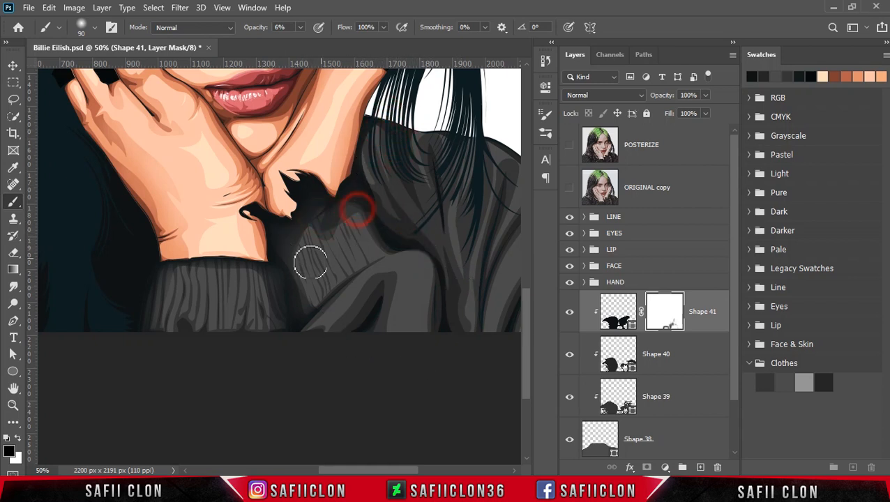
Enlarge the brush to 125 px and soften the shadow along the first shoulder's folds and upper edge
{"action": "left_click_drag", "start_coordinate": [396, 471], "coordinate": [345, 470]}
{"action": "key", "text": "bracketright"}
{"action": "key", "text": "bracketright"}
{"action": "mouse_move", "coordinate": [230, 339]}
{"action": "left_mouse_down"}
{"action": "mouse_move", "coordinate": [220, 264]}
{"action": "mouse_move", "coordinate": [225, 337]}
{"action": "left_mouse_up"}
{"action": "left_click_drag", "start_coordinate": [230, 258], "coordinate": [244, 340]}
{"action": "left_click", "coordinate": [232, 234]}
{"action": "left_click_drag", "start_coordinate": [209, 183], "coordinate": [101, 166]}
{"action": "left_click_drag", "start_coordinate": [176, 171], "coordinate": [85, 187]}
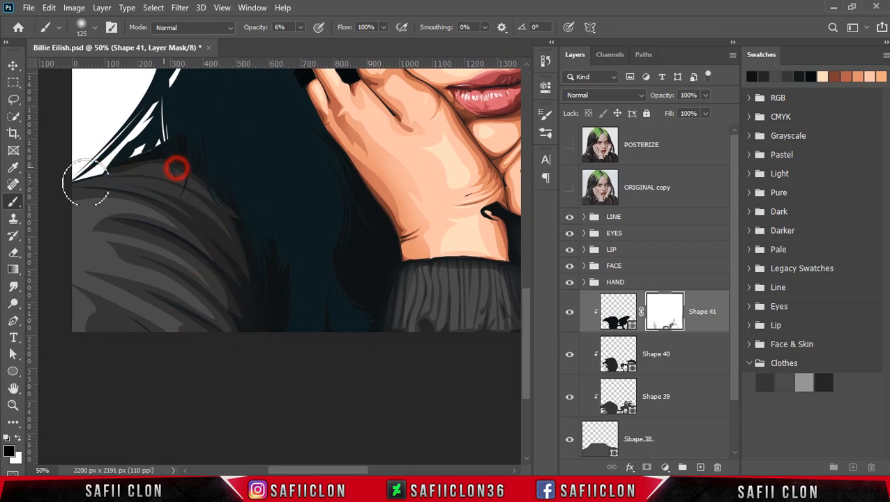
Enlarge the brush to 150 px, fade the shadow between the hair and the first cuff, and view the whole portrait
{"action": "key", "text": "bracketright"}
{"action": "mouse_move", "coordinate": [386, 256]}
{"action": "left_mouse_down"}
{"action": "mouse_move", "coordinate": [343, 325]}
{"action": "mouse_move", "coordinate": [375, 258]}
{"action": "left_mouse_up"}
{"action": "left_click_drag", "start_coordinate": [356, 215], "coordinate": [332, 335]}
{"action": "mouse_move", "coordinate": [288, 309]}
{"action": "left_mouse_down"}
{"action": "mouse_move", "coordinate": [258, 363]}
{"action": "mouse_move", "coordinate": [275, 379]}
{"action": "left_mouse_up"}
{"action": "left_click", "coordinate": [338, 244]}
{"action": "left_click_drag", "start_coordinate": [344, 214], "coordinate": [334, 188]}
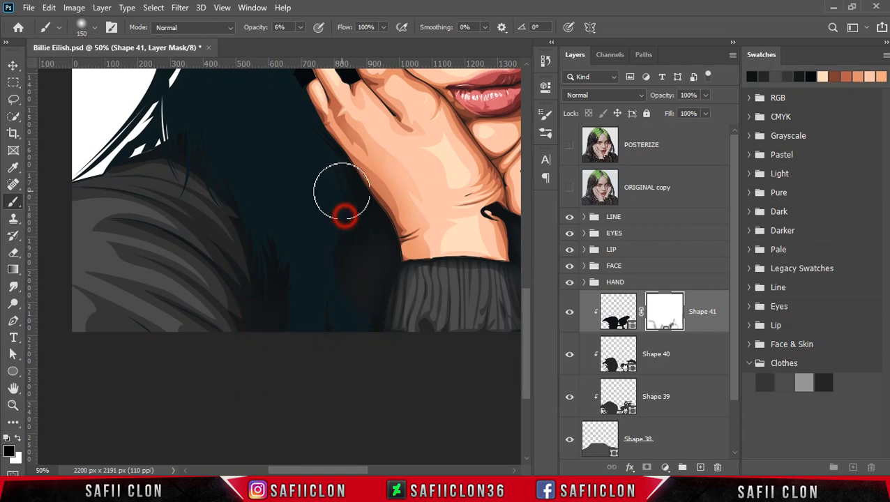
{"action": "key", "text": "ctrl+minus"}
{"action": "key", "text": "ctrl+minus"}
{"action": "key", "text": "ctrl+minus"}
{"action": "key", "text": "ctrl+plus"}
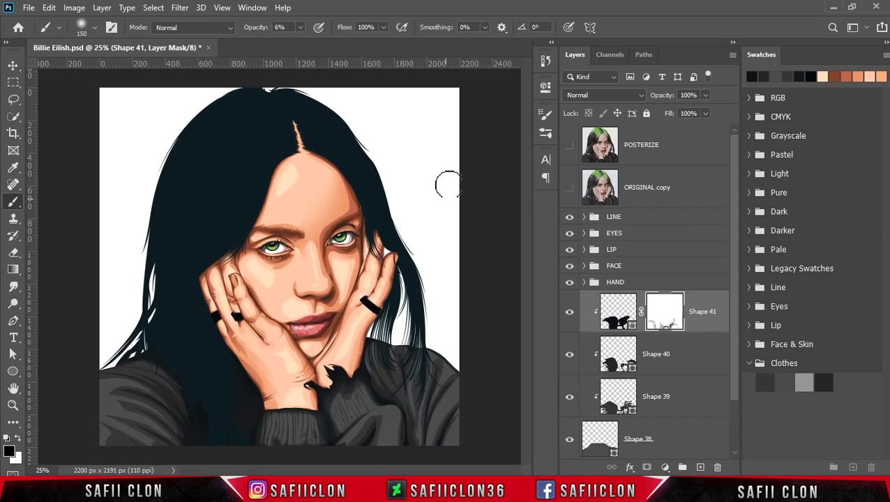
Draw a thin curved highlight on a new shape layer above Shape 40, along the lower fold of the left sleeve, using POSTERIZE as reference
{"action": "left_click", "coordinate": [698, 362]}
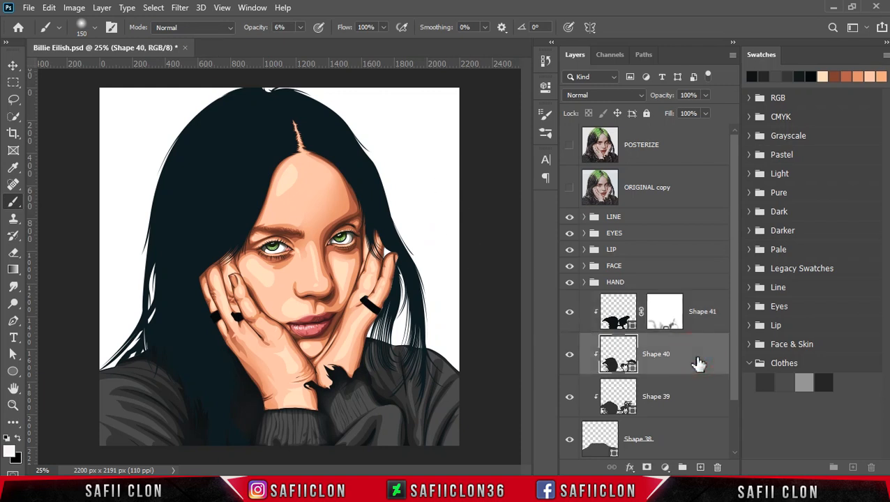
{"action": "left_click_drag", "start_coordinate": [13, 322], "coordinate": [62, 320]}
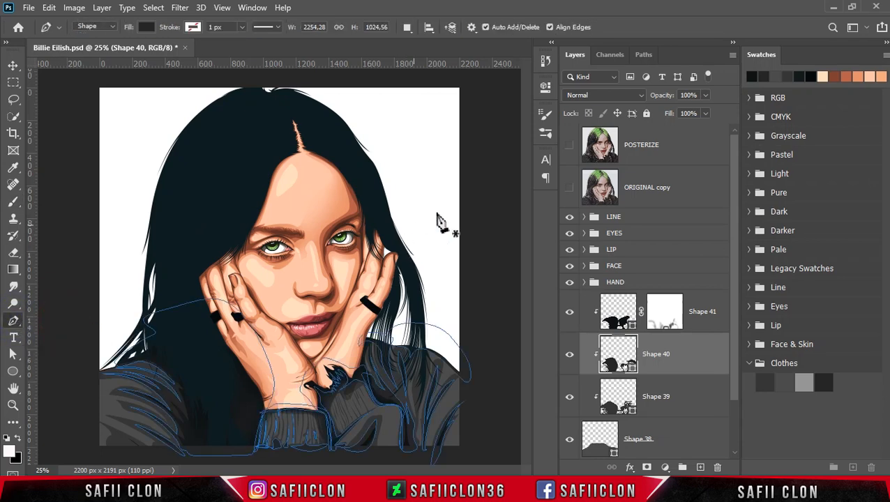
{"action": "left_click", "coordinate": [569, 149]}
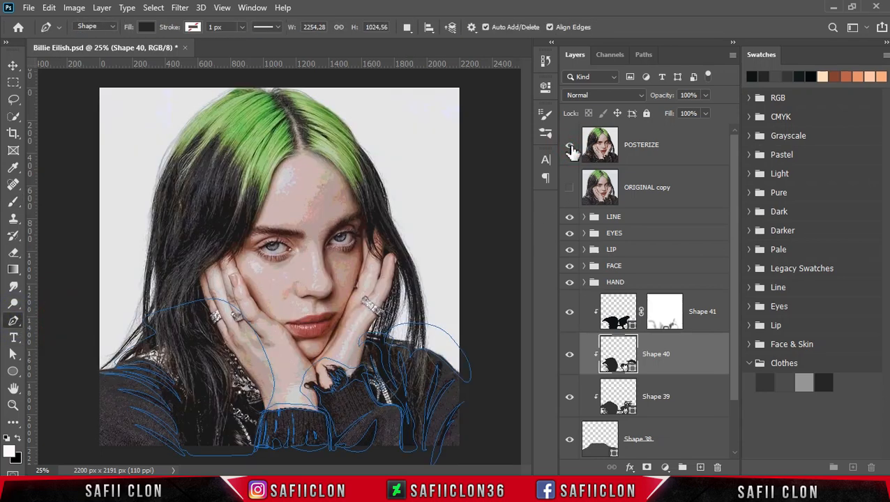
{"action": "left_click", "coordinate": [407, 28]}
{"action": "left_click", "coordinate": [413, 39]}
{"action": "scroll", "coordinate": [402, 203], "scroll_direction": "up", "scroll_amount": 1}
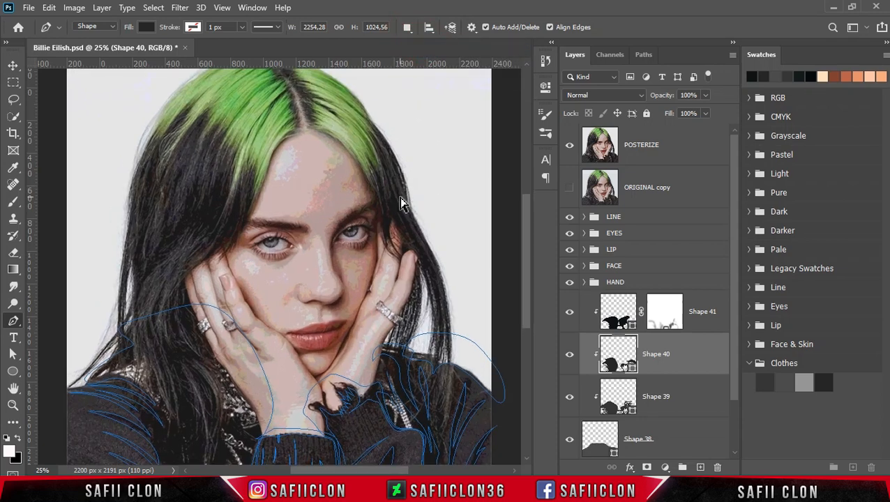
{"action": "scroll", "coordinate": [407, 205], "scroll_direction": "down", "scroll_amount": 3}
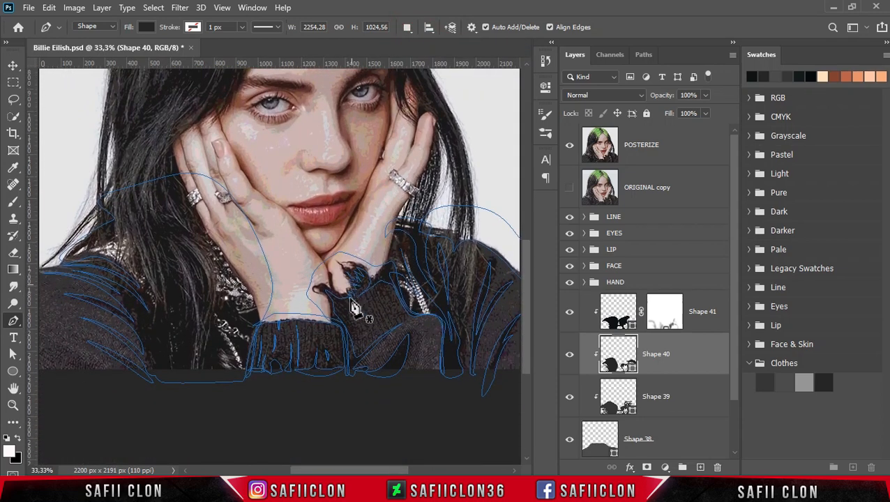
{"action": "left_click_drag", "start_coordinate": [371, 469], "coordinate": [346, 450]}
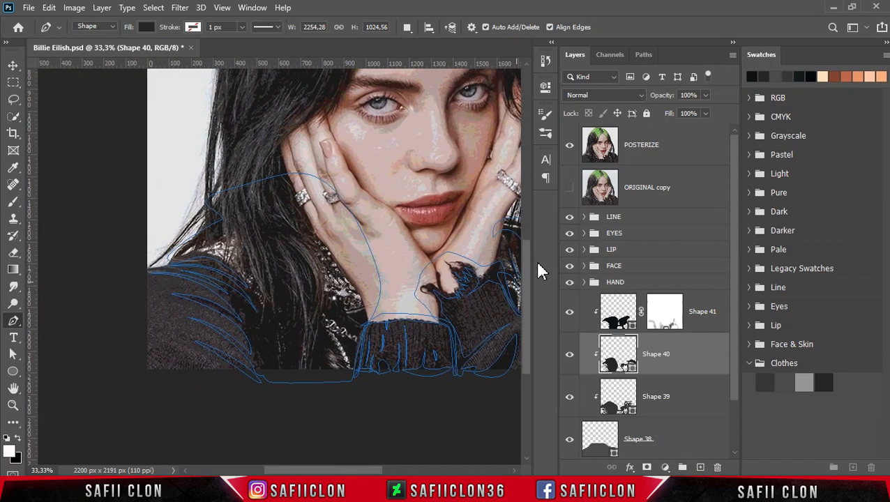
{"action": "left_click", "coordinate": [569, 149]}
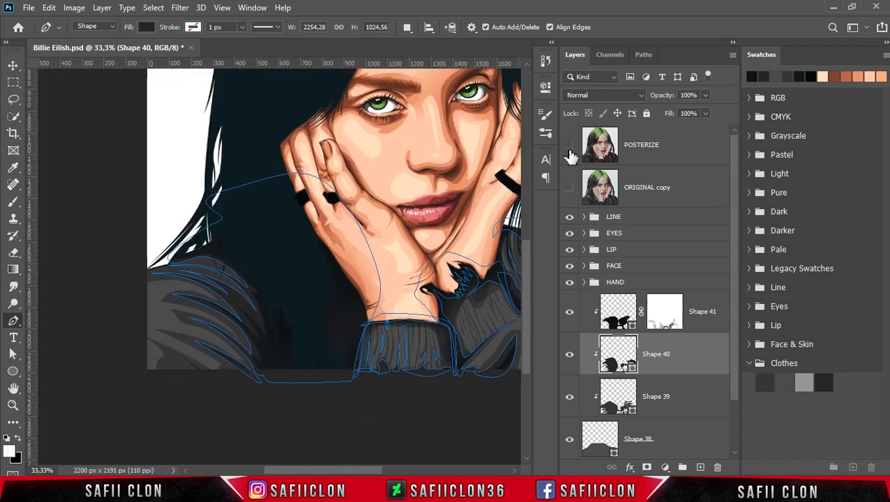
{"action": "left_click", "coordinate": [569, 149]}
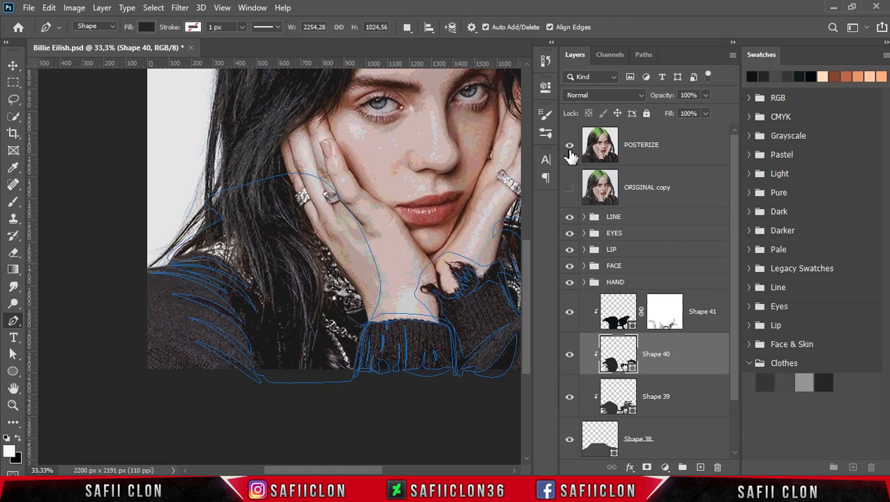
{"action": "left_click_drag", "start_coordinate": [148, 335], "coordinate": [218, 372]}
{"action": "left_click", "coordinate": [144, 332]}
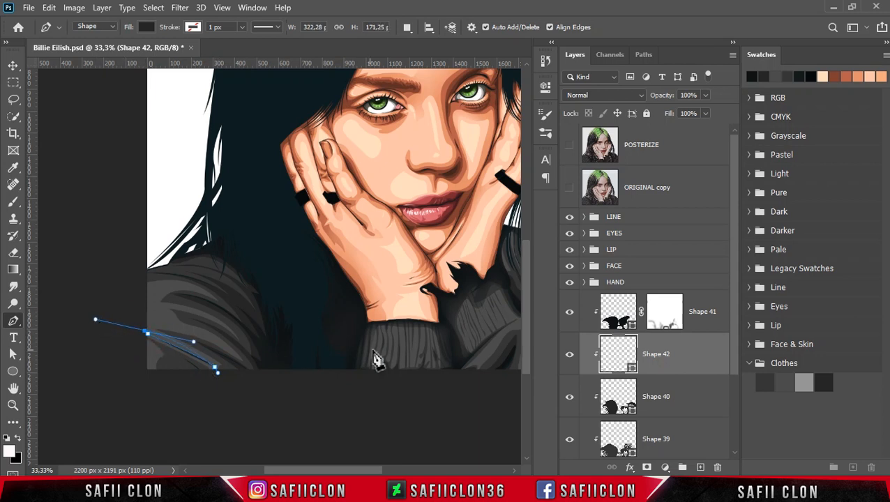
Recolor the new highlight shape with the light grey 959595 from the Clothes swatches
{"action": "double_click", "coordinate": [634, 377]}
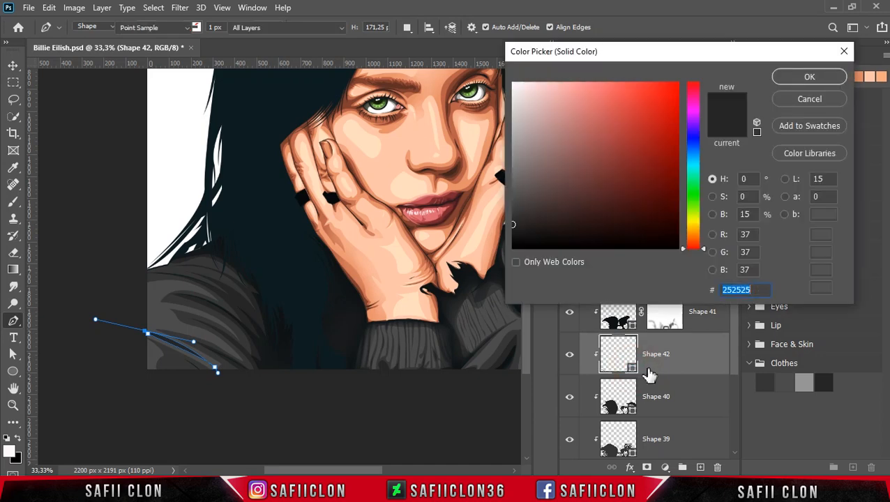
{"action": "left_click", "coordinate": [804, 381]}
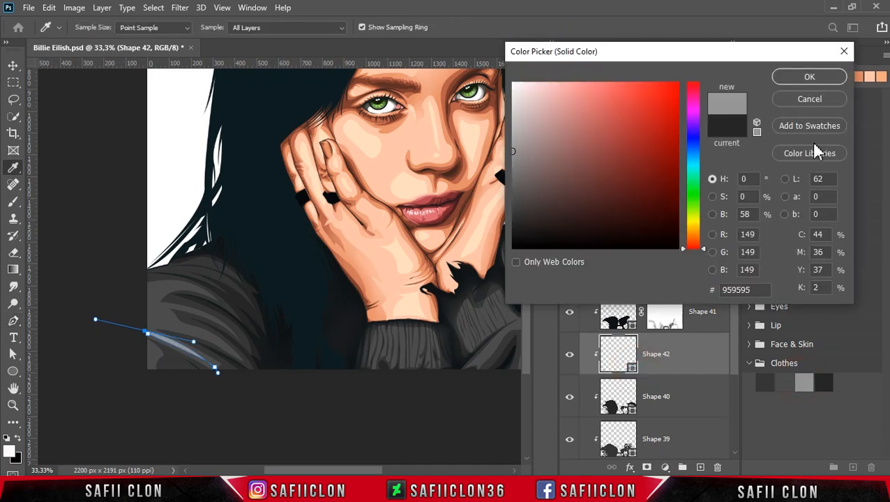
{"action": "left_click", "coordinate": [808, 81]}
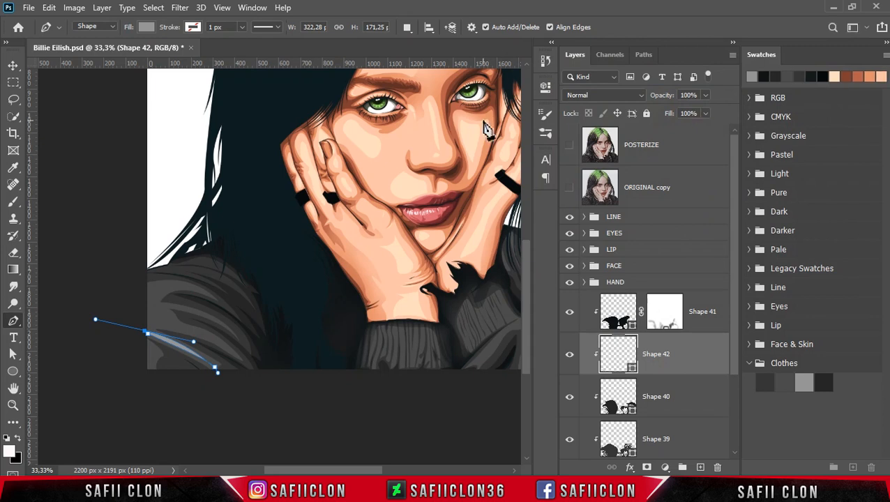
Switch the path operation to Combine Shapes and add highlights across the left sleeve's fold and along the shoulder's outer edge
{"action": "left_click", "coordinate": [407, 27]}
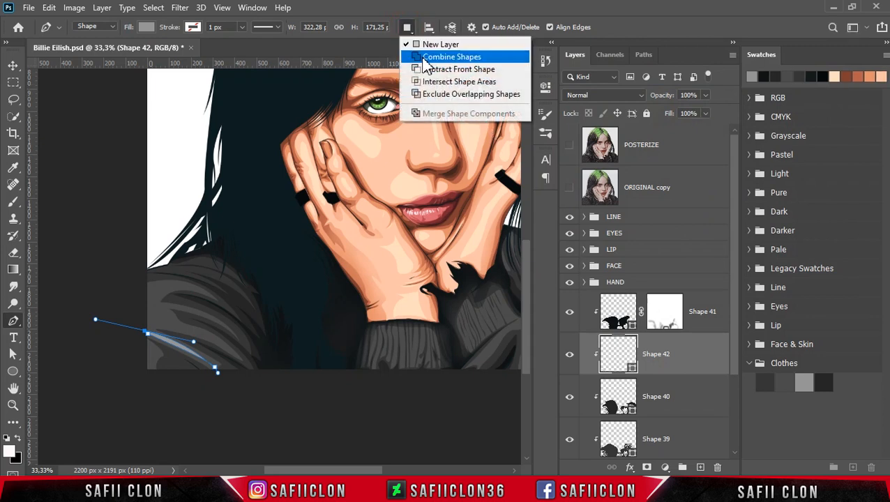
{"action": "left_click", "coordinate": [446, 57]}
{"action": "left_click", "coordinate": [149, 338]}
{"action": "left_click", "coordinate": [158, 322]}
{"action": "left_click_drag", "start_coordinate": [229, 350], "coordinate": [237, 363]}
{"action": "left_click_drag", "start_coordinate": [158, 322], "coordinate": [91, 316]}
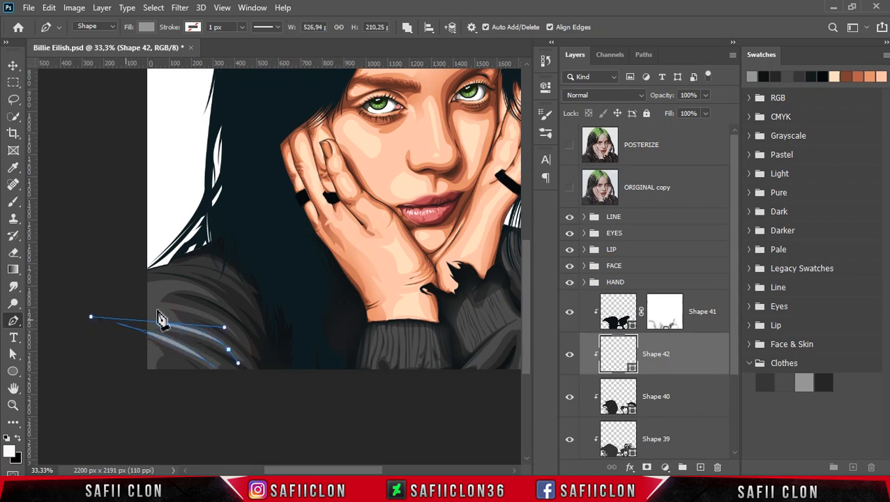
{"action": "left_click", "coordinate": [159, 267]}
{"action": "left_click_drag", "start_coordinate": [148, 283], "coordinate": [153, 243]}
{"action": "left_click", "coordinate": [150, 318]}
{"action": "left_click", "coordinate": [160, 267]}
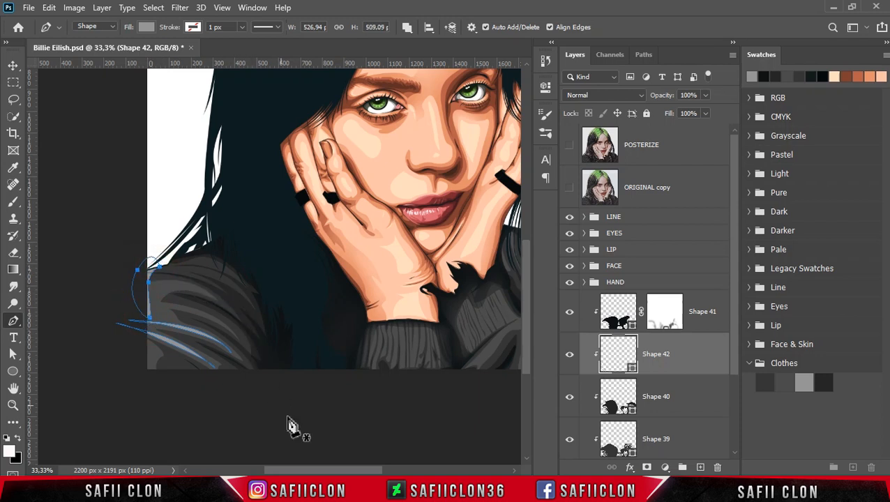
Draw a curved highlight on the ribbing of the first cuff, checking it against the POSTERIZE reference
{"action": "scroll", "coordinate": [291, 425], "scroll_direction": "right", "scroll_amount": 5}
{"action": "left_click_drag", "start_coordinate": [270, 352], "coordinate": [286, 373]}
{"action": "left_click", "coordinate": [252, 333]}
{"action": "left_click", "coordinate": [569, 145]}
{"action": "left_click", "coordinate": [569, 145]}
Add curved highlight shapes along the second sleeve's folds and the ribbing beside its cuff
{"action": "left_click", "coordinate": [399, 361]}
{"action": "left_click_drag", "start_coordinate": [392, 327], "coordinate": [368, 342]}
{"action": "left_click", "coordinate": [399, 362]}
{"action": "left_click_drag", "start_coordinate": [352, 354], "coordinate": [345, 348]}
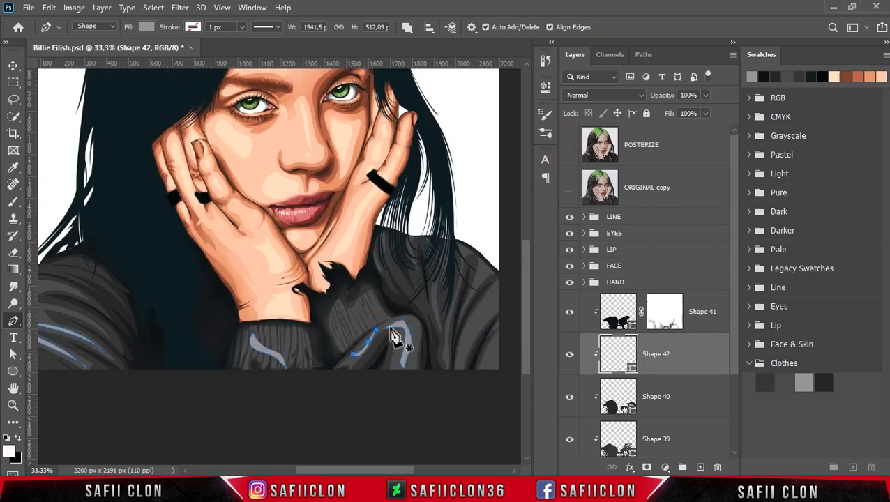
{"action": "scroll", "coordinate": [313, 322], "scroll_direction": "right", "scroll_amount": 2}
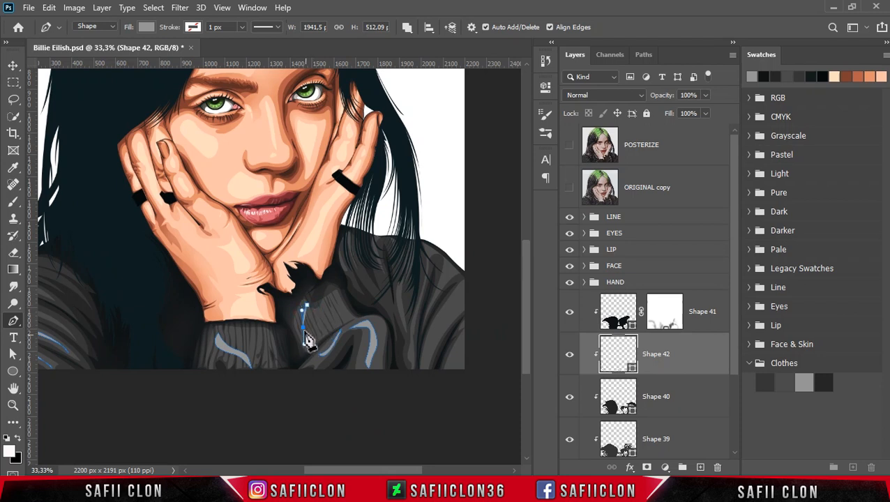
{"action": "left_click_drag", "start_coordinate": [310, 356], "coordinate": [338, 333]}
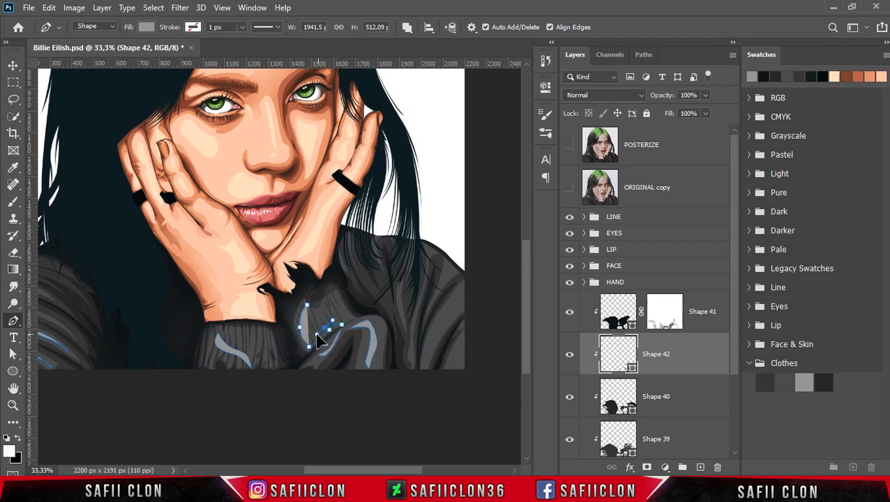
{"action": "left_click", "coordinate": [307, 305]}
Draw two slanted highlights on the outer folds of the right shoulder and view the whole portrait
{"action": "left_click", "coordinate": [456, 293]}
{"action": "left_click_drag", "start_coordinate": [423, 355], "coordinate": [421, 373]}
{"action": "left_click", "coordinate": [462, 298]}
{"action": "left_click", "coordinate": [456, 294]}
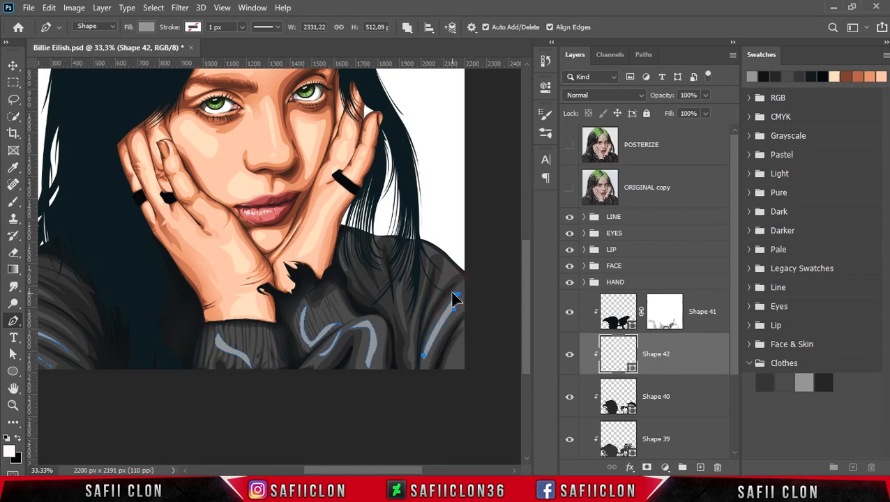
{"action": "left_click", "coordinate": [470, 330]}
{"action": "left_click_drag", "start_coordinate": [456, 357], "coordinate": [454, 369]}
{"action": "left_click", "coordinate": [470, 329]}
{"action": "key", "text": "Return"}
{"action": "key", "text": "ctrl+minus"}
{"action": "key", "text": "ctrl+minus"}
{"action": "key", "text": "ctrl+minus"}
{"action": "key", "text": "ctrl+plus"}
{"action": "key", "text": "ctrl+plus"}
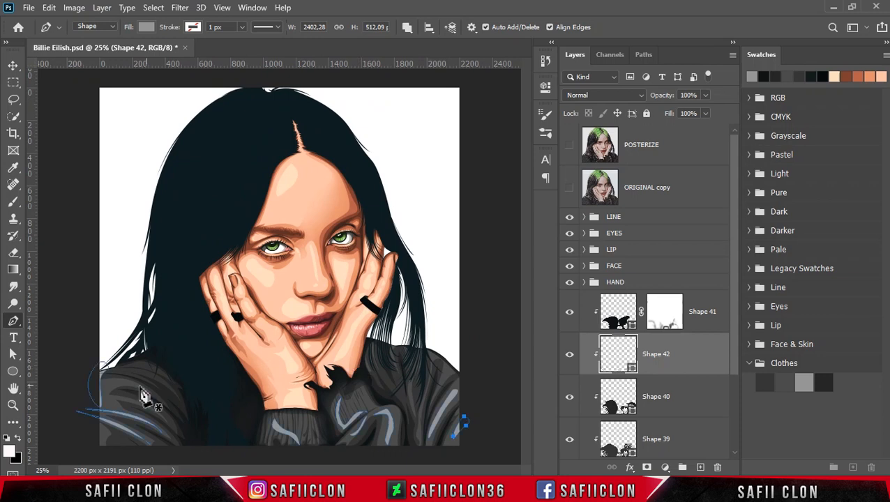
Add two more curved highlights across the upper folds of the left shoulder
{"action": "left_click_drag", "start_coordinate": [91, 384], "coordinate": [49, 381]}
{"action": "left_click", "coordinate": [110, 399]}
{"action": "left_click_drag", "start_coordinate": [159, 415], "coordinate": [180, 432]}
{"action": "left_click", "coordinate": [160, 414], "text": "alt"}
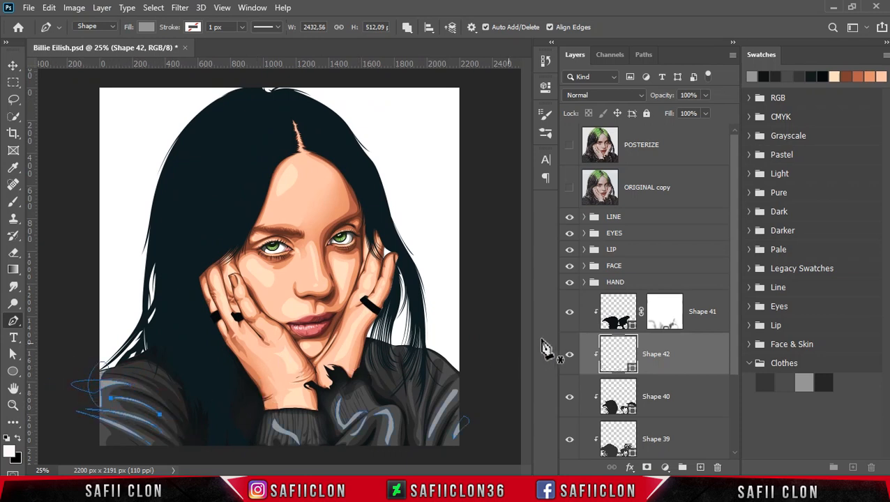
Add a layer mask to the Shape 42 highlights and set up a Soft Round brush at 158 px
{"action": "left_click", "coordinate": [616, 354]}
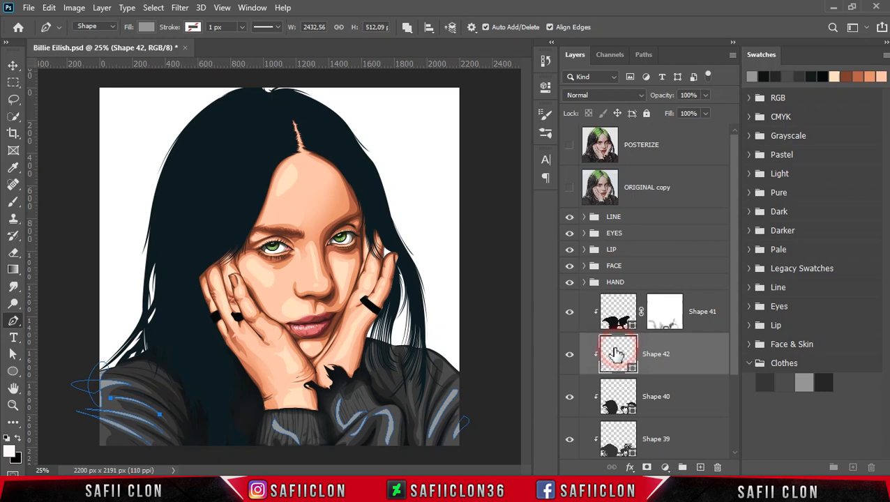
{"action": "left_click", "coordinate": [646, 468]}
{"action": "left_click", "coordinate": [664, 354]}
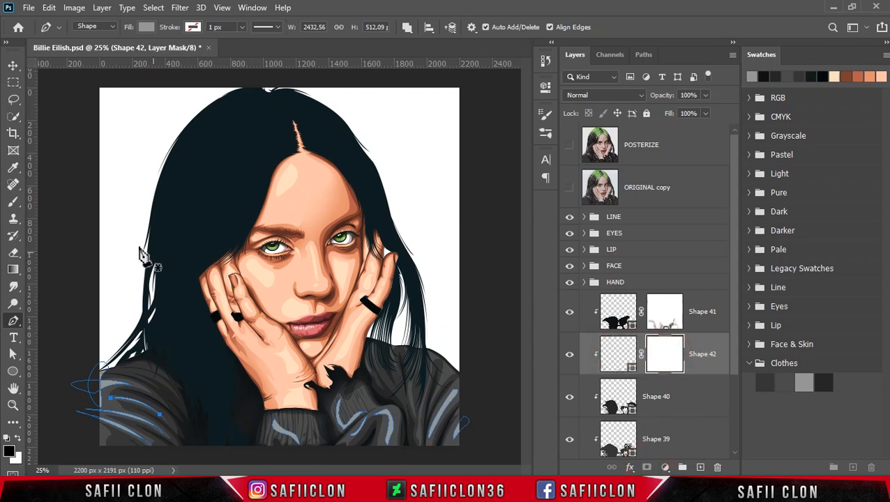
{"action": "left_click", "coordinate": [13, 202]}
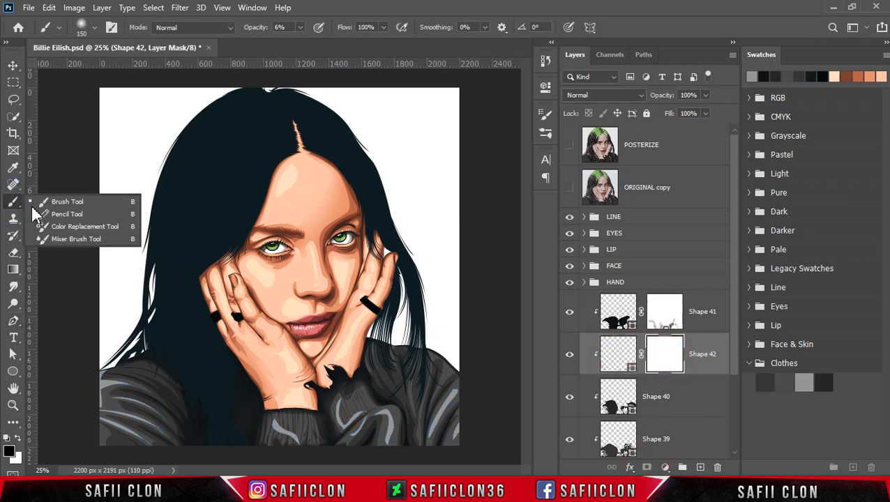
{"action": "left_click", "coordinate": [54, 199]}
{"action": "left_click", "coordinate": [95, 30]}
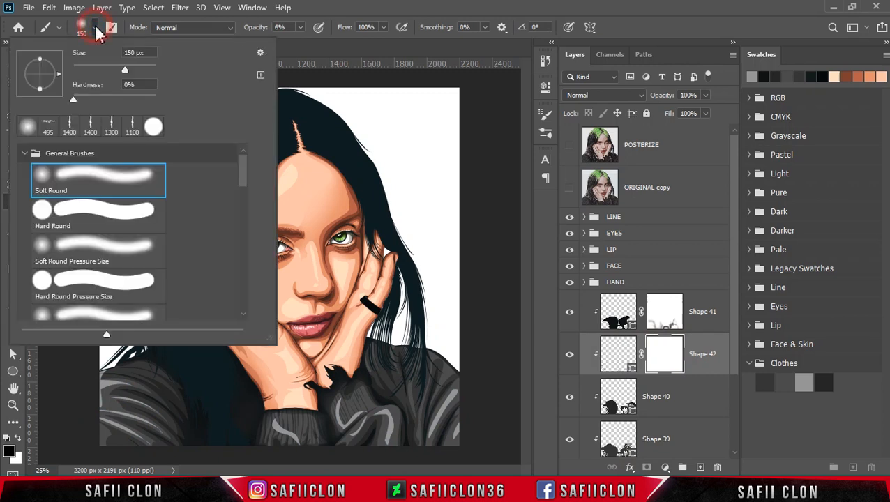
{"action": "left_click", "coordinate": [110, 176]}
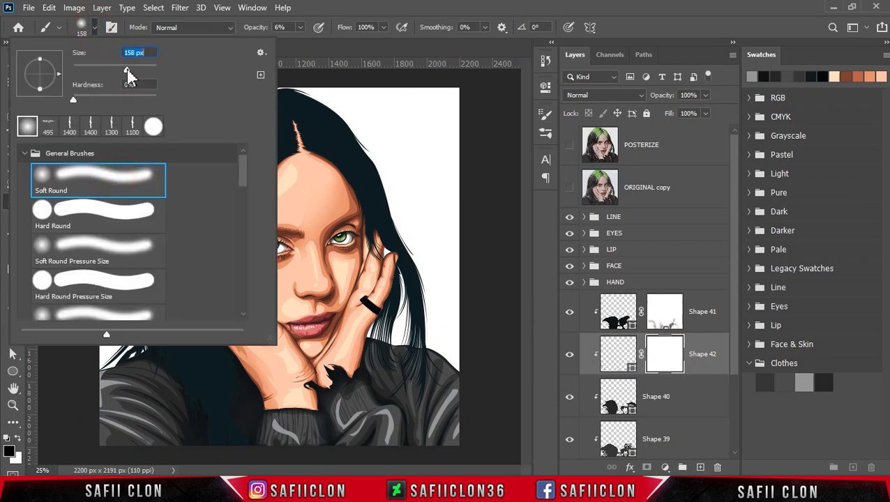
{"action": "left_click", "coordinate": [95, 30]}
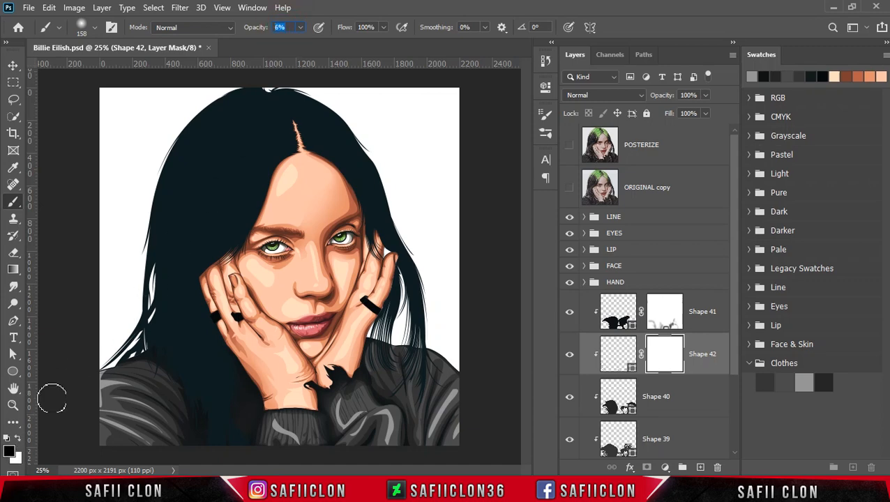
Reduce the brush size and paint black on the mask to fade the highlights on the cuffs and the second sleeve's folds
{"action": "key", "text": "ctrl+plus"}
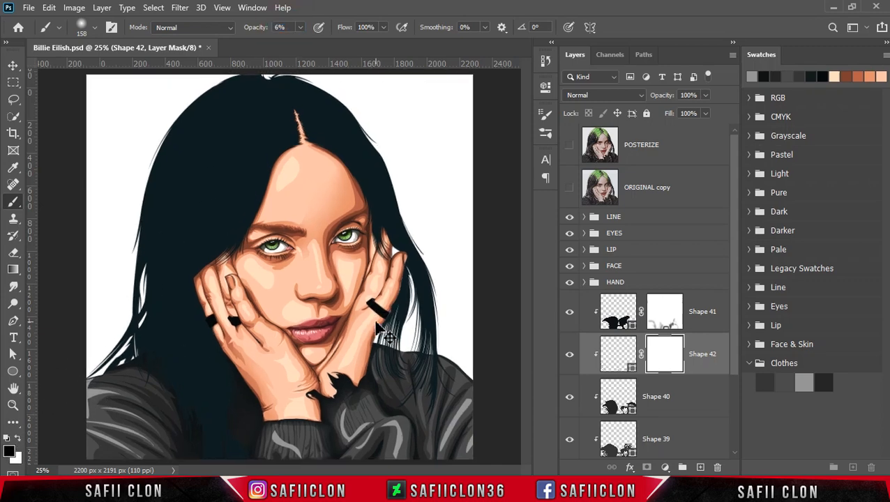
{"action": "scroll", "coordinate": [362, 338], "scroll_direction": "down", "scroll_amount": 5}
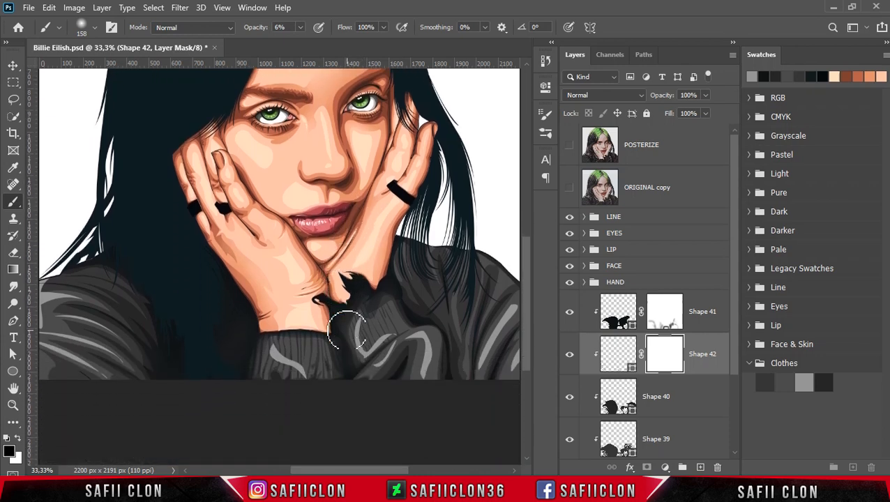
{"action": "key", "text": "["}
{"action": "left_click_drag", "start_coordinate": [308, 354], "coordinate": [300, 372]}
{"action": "mouse_move", "coordinate": [286, 324]}
{"action": "left_mouse_down"}
{"action": "mouse_move", "coordinate": [321, 363]}
{"action": "mouse_move", "coordinate": [290, 347]}
{"action": "left_mouse_up"}
{"action": "left_click_drag", "start_coordinate": [302, 365], "coordinate": [307, 354]}
{"action": "mouse_move", "coordinate": [436, 353]}
{"action": "left_mouse_down"}
{"action": "mouse_move", "coordinate": [442, 323]}
{"action": "mouse_move", "coordinate": [431, 354]}
{"action": "mouse_move", "coordinate": [438, 366]}
{"action": "left_mouse_up"}
{"action": "key", "text": "bracketleft"}
{"action": "key", "text": "bracketleft"}
{"action": "mouse_move", "coordinate": [396, 306]}
{"action": "left_mouse_down"}
{"action": "mouse_move", "coordinate": [376, 312]}
{"action": "mouse_move", "coordinate": [402, 298]}
{"action": "mouse_move", "coordinate": [368, 321]}
{"action": "mouse_move", "coordinate": [368, 287]}
{"action": "mouse_move", "coordinate": [360, 320]}
{"action": "mouse_move", "coordinate": [367, 293]}
{"action": "mouse_move", "coordinate": [400, 291]}
{"action": "mouse_move", "coordinate": [359, 342]}
{"action": "mouse_move", "coordinate": [380, 320]}
{"action": "mouse_move", "coordinate": [360, 306]}
{"action": "mouse_move", "coordinate": [368, 336]}
{"action": "left_mouse_up"}
Fade the remaining sleeve and cuff highlights with a 125 px brush and compare the portrait with and without the Shape 42 layer
{"action": "left_click_drag", "start_coordinate": [391, 470], "coordinate": [359, 471]}
{"action": "key", "text": "bracketright"}
{"action": "mouse_move", "coordinate": [241, 360]}
{"action": "left_mouse_down"}
{"action": "mouse_move", "coordinate": [220, 348]}
{"action": "mouse_move", "coordinate": [278, 340]}
{"action": "mouse_move", "coordinate": [242, 314]}
{"action": "left_mouse_up"}
{"action": "mouse_move", "coordinate": [364, 470]}
{"action": "left_mouse_down"}
{"action": "mouse_move", "coordinate": [438, 458]}
{"action": "mouse_move", "coordinate": [450, 469]}
{"action": "left_mouse_up"}
{"action": "mouse_move", "coordinate": [325, 336]}
{"action": "left_mouse_down"}
{"action": "mouse_move", "coordinate": [295, 374]}
{"action": "mouse_move", "coordinate": [309, 306]}
{"action": "mouse_move", "coordinate": [293, 369]}
{"action": "mouse_move", "coordinate": [304, 347]}
{"action": "mouse_move", "coordinate": [342, 364]}
{"action": "mouse_move", "coordinate": [334, 341]}
{"action": "mouse_move", "coordinate": [265, 355]}
{"action": "mouse_move", "coordinate": [263, 304]}
{"action": "mouse_move", "coordinate": [216, 328]}
{"action": "mouse_move", "coordinate": [201, 401]}
{"action": "mouse_move", "coordinate": [244, 370]}
{"action": "left_mouse_up"}
{"action": "mouse_move", "coordinate": [186, 300]}
{"action": "left_mouse_down"}
{"action": "mouse_move", "coordinate": [185, 311]}
{"action": "mouse_move", "coordinate": [210, 298]}
{"action": "left_mouse_up"}
{"action": "left_click_drag", "start_coordinate": [128, 343], "coordinate": [116, 331]}
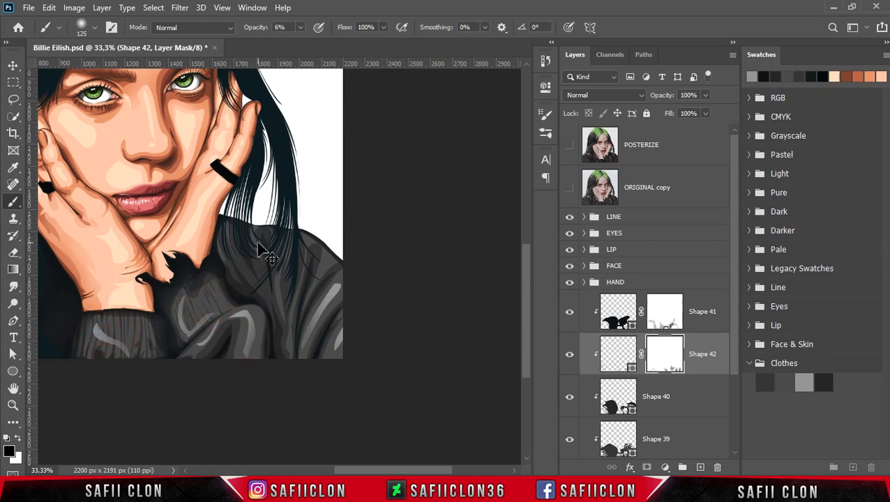
{"action": "key", "text": "ctrl+minus"}
{"action": "key", "text": "ctrl+minus"}
{"action": "key", "text": "ctrl+plus"}
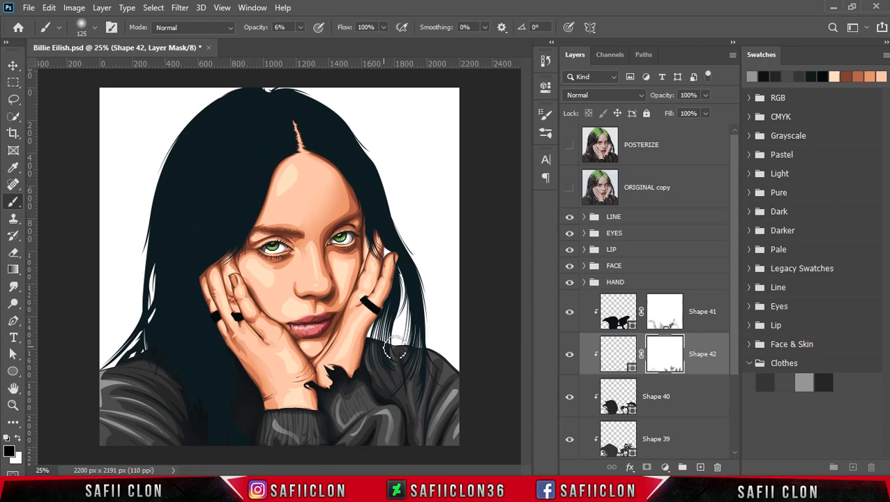
{"action": "left_click", "coordinate": [570, 357]}
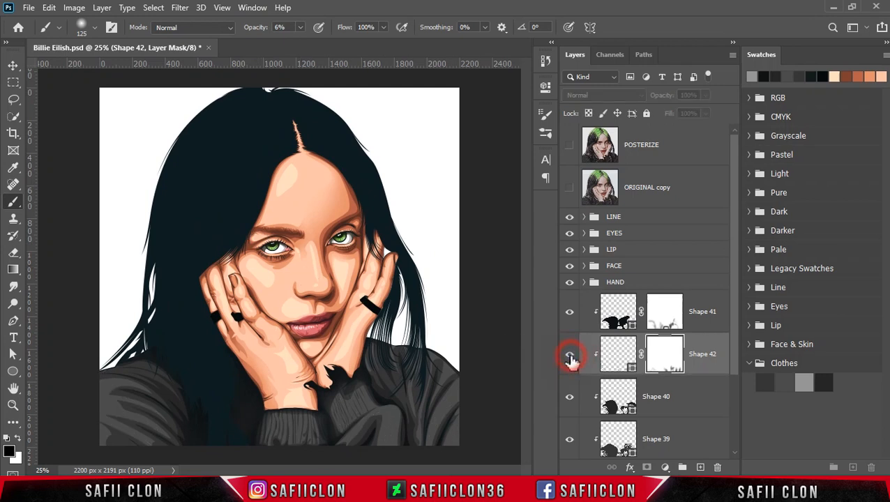
{"action": "left_click", "coordinate": [569, 357]}
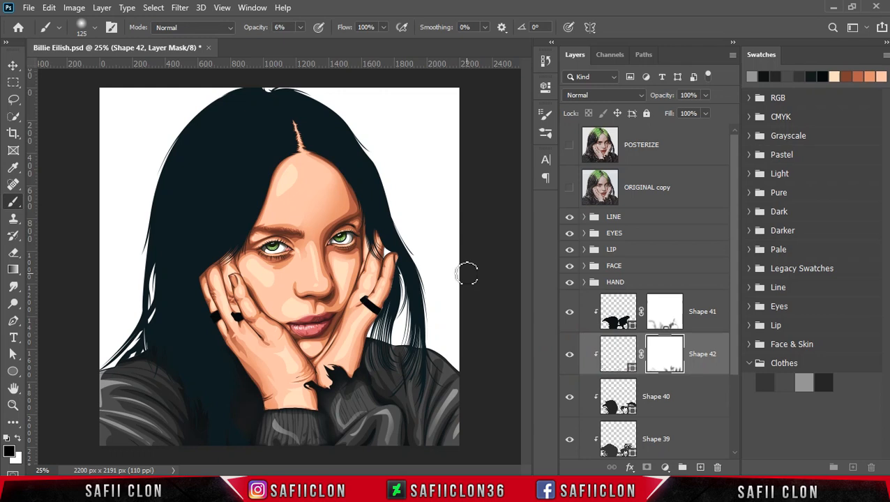
Group all sweater layers from Shape 41 down to Shape 38 into a group named CLOTH
{"action": "left_click", "coordinate": [706, 309]}
{"action": "left_click", "coordinate": [735, 312]}
{"action": "left_click_drag", "start_coordinate": [735, 335], "coordinate": [726, 437]}
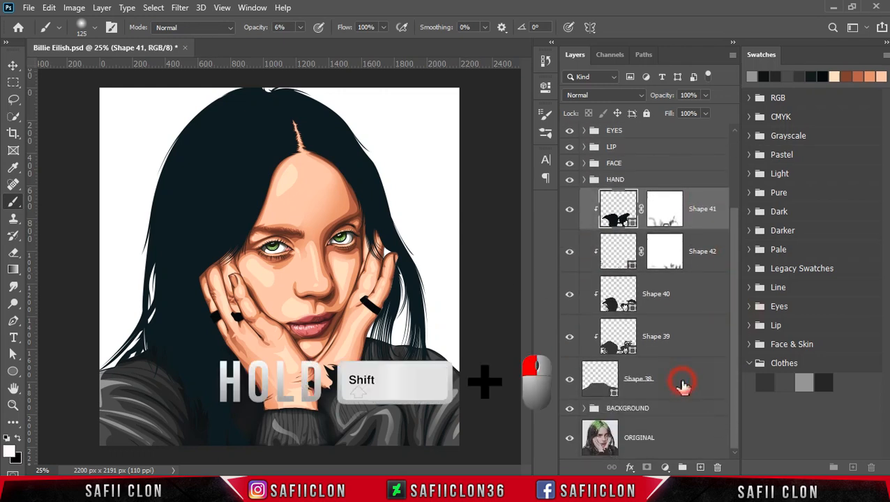
{"action": "left_click", "coordinate": [682, 384], "text": "shift"}
{"action": "right_click", "coordinate": [674, 377]}
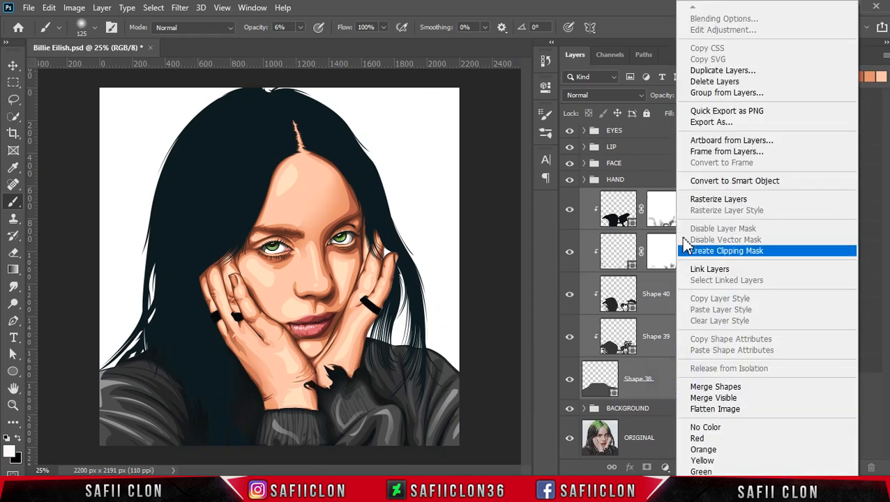
{"action": "left_click", "coordinate": [726, 92]}
{"action": "left_click_drag", "start_coordinate": [388, 142], "coordinate": [352, 143]}
{"action": "type", "text": "CLOTH"}
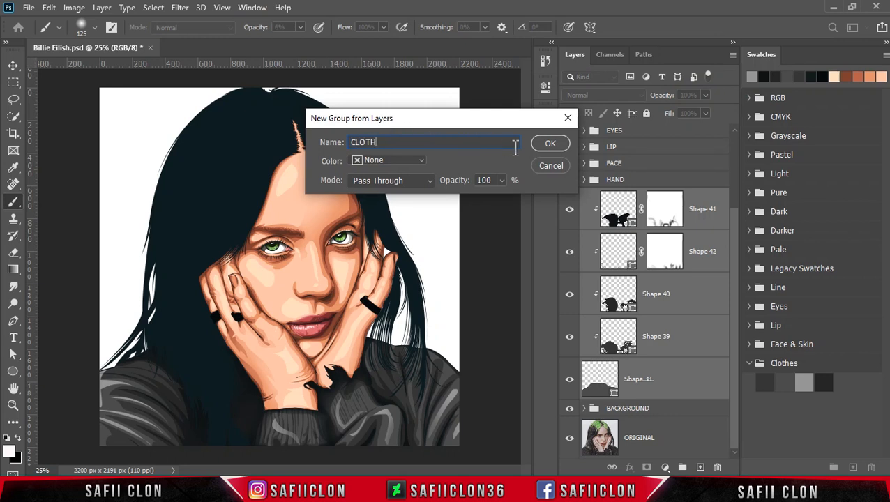
{"action": "left_click", "coordinate": [544, 145]}
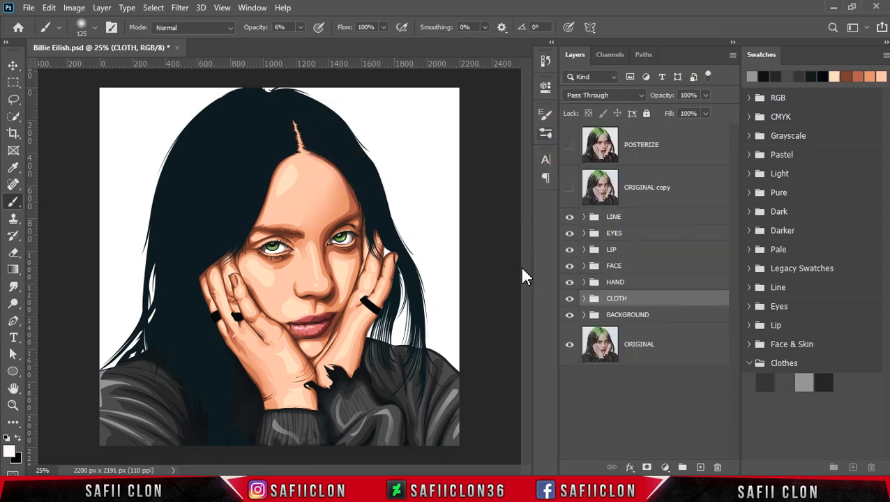
Toggle the CLOTH group's visibility to check the finished sweater, and save the document
{"action": "left_click", "coordinate": [569, 298]}
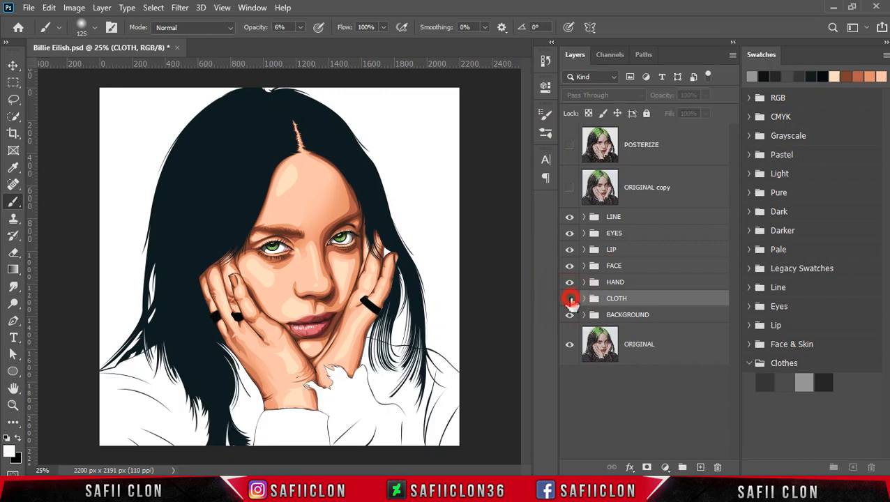
{"action": "left_click", "coordinate": [569, 298]}
{"action": "left_click", "coordinate": [569, 298]}
{"action": "left_click", "coordinate": [570, 299]}
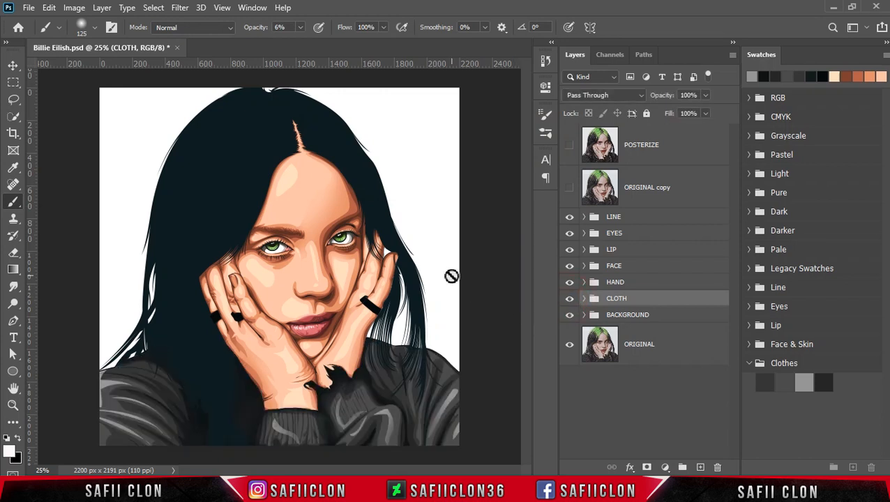
{"action": "key", "text": "ctrl+s"}
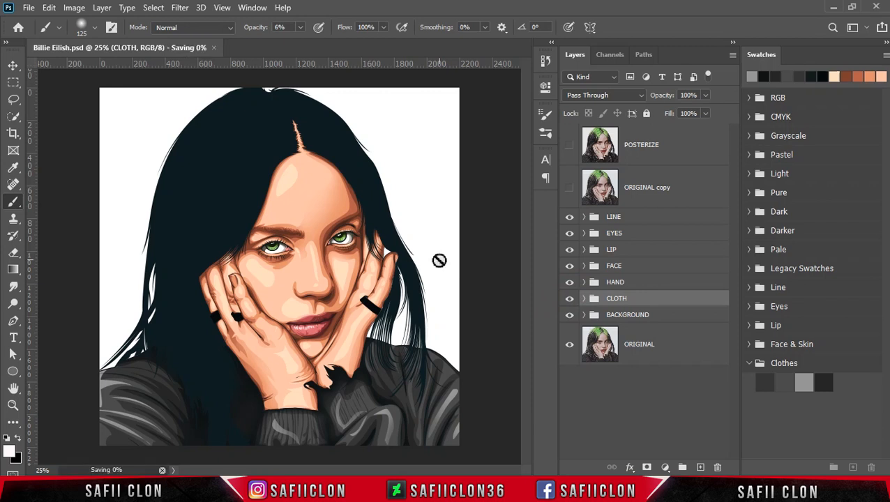